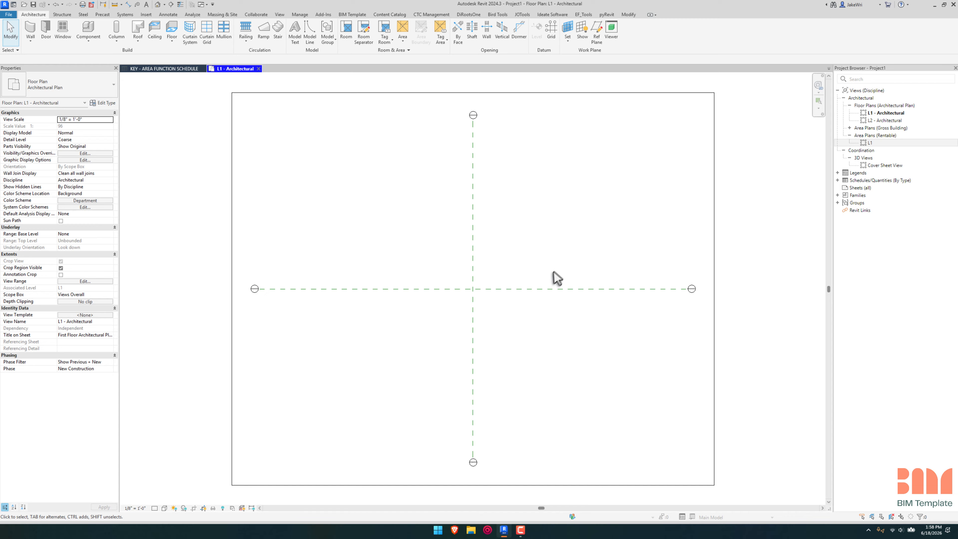
Step: Draw a closed rectangle of Generic - 8" walls around the crossing of the two reference planes on level L1
{"action": "key", "text": "w"}
{"action": "key", "text": "a"}
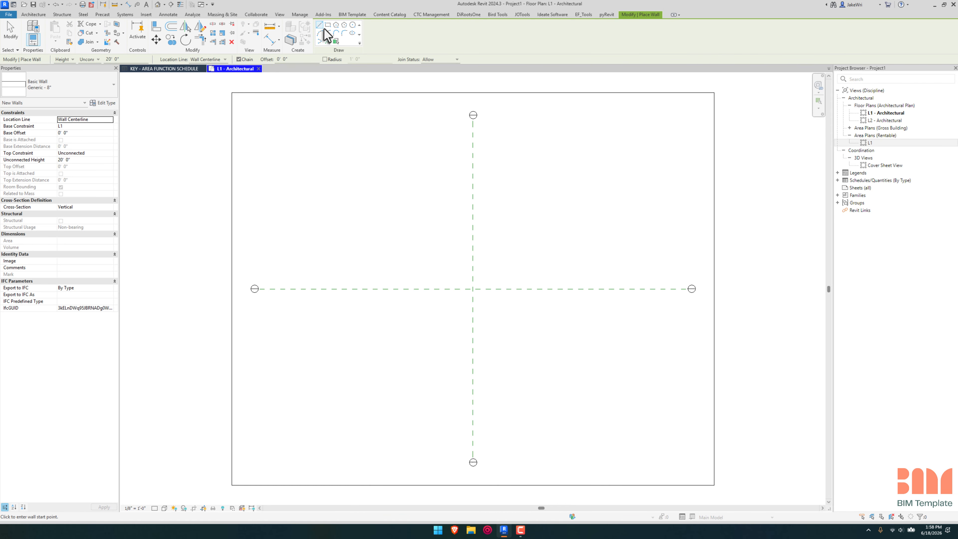
{"action": "left_click", "coordinate": [327, 25]}
{"action": "left_click", "coordinate": [399, 187]}
{"action": "left_click", "coordinate": [532, 336]}
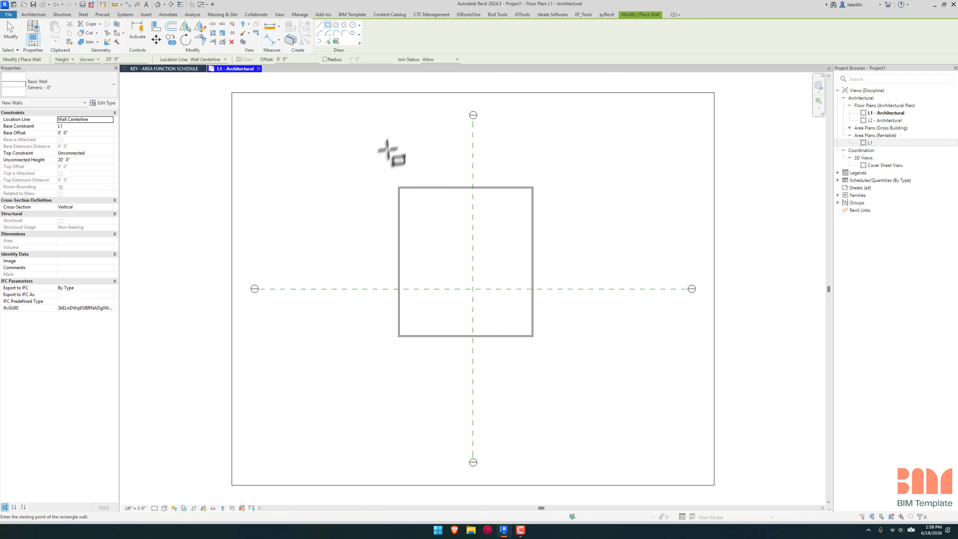
Step: Place a tagged room inside the rectangular wall enclosure
{"action": "key", "text": "r"}
{"action": "key", "text": "m"}
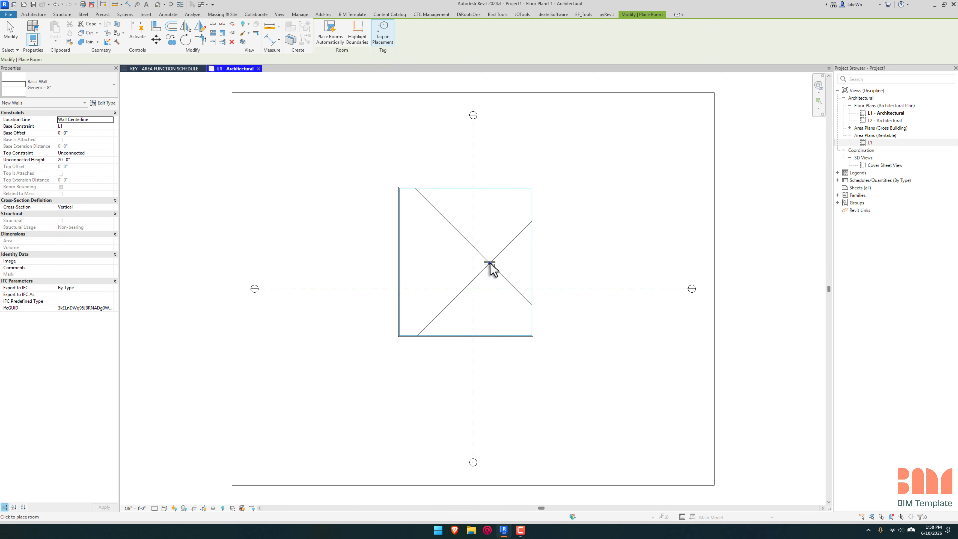
{"action": "left_click", "coordinate": [491, 264]}
{"action": "key", "text": "Escape"}
Step: Move the room and its tag onto the vertical reference plane, above the horizontal one
{"action": "left_click", "coordinate": [527, 296]}
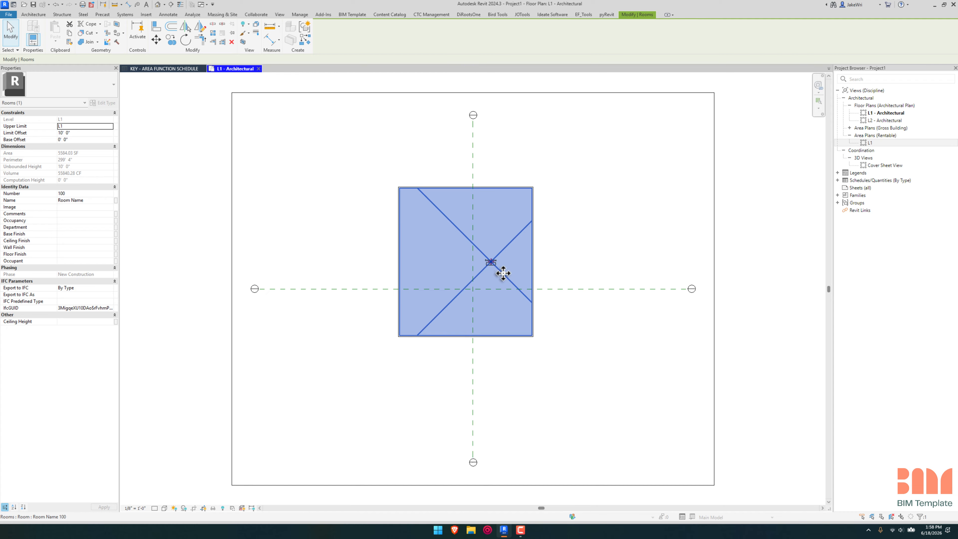
{"action": "left_click_drag", "start_coordinate": [501, 273], "coordinate": [455, 253]}
{"action": "left_click", "coordinate": [490, 264]}
{"action": "scroll", "coordinate": [495, 266], "scroll_direction": "up", "scroll_amount": 2}
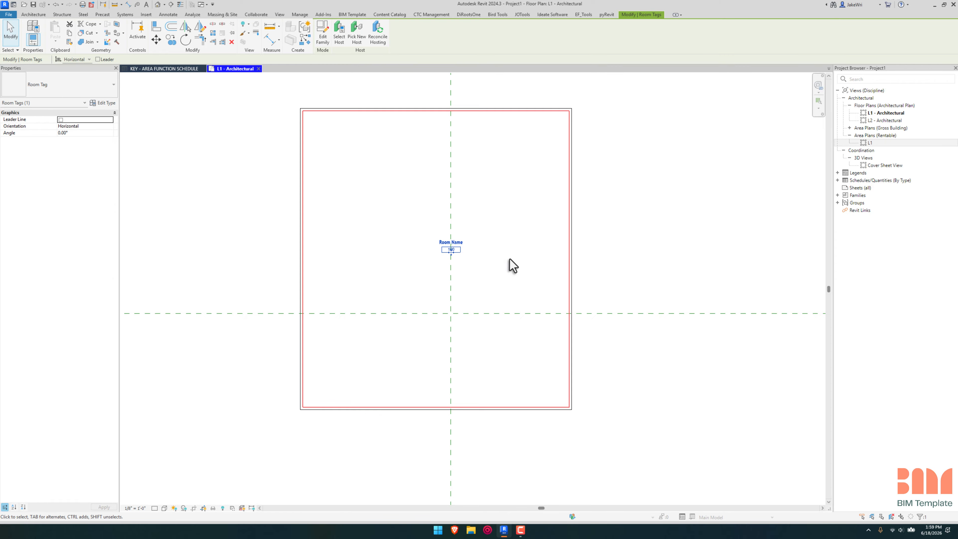
{"action": "key", "text": "Escape"}
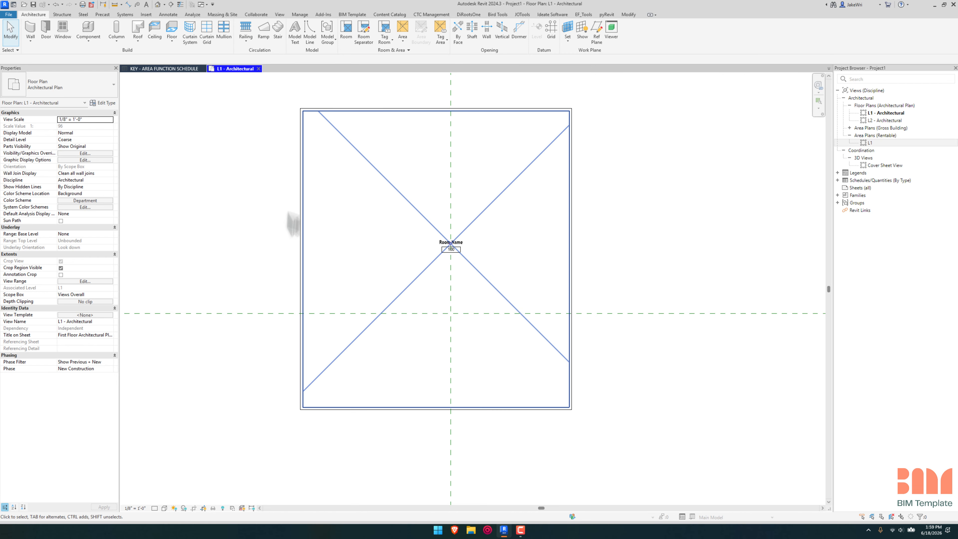
{"action": "left_click", "coordinate": [487, 280]}
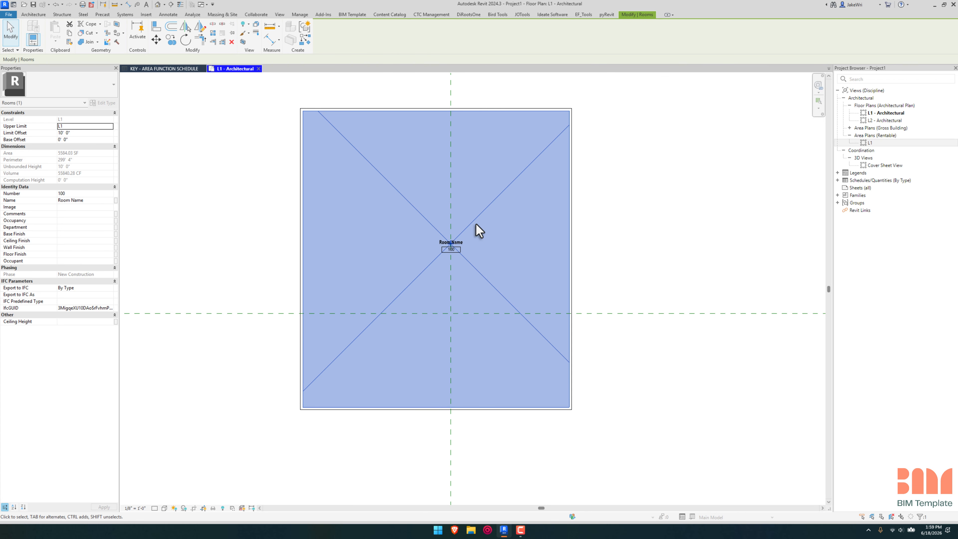
{"action": "scroll", "coordinate": [484, 234], "scroll_direction": "up", "scroll_amount": 1}
{"action": "scroll", "coordinate": [496, 240], "scroll_direction": "down", "scroll_amount": 2}
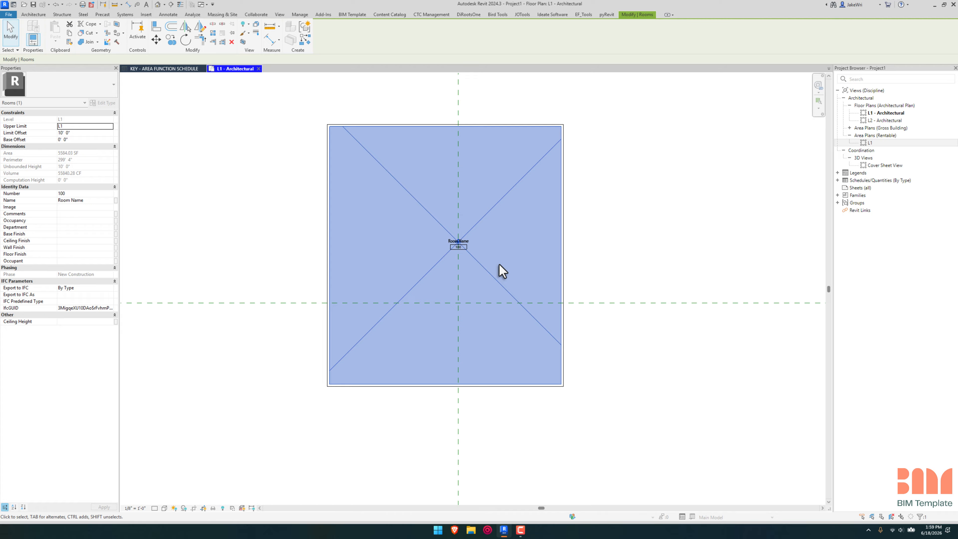
Step: Draw a horizontal Generic - 8" wall between the two vertical exterior walls, just below the room tag, to divide the enclosure
{"action": "key", "text": "w"}
{"action": "key", "text": "a"}
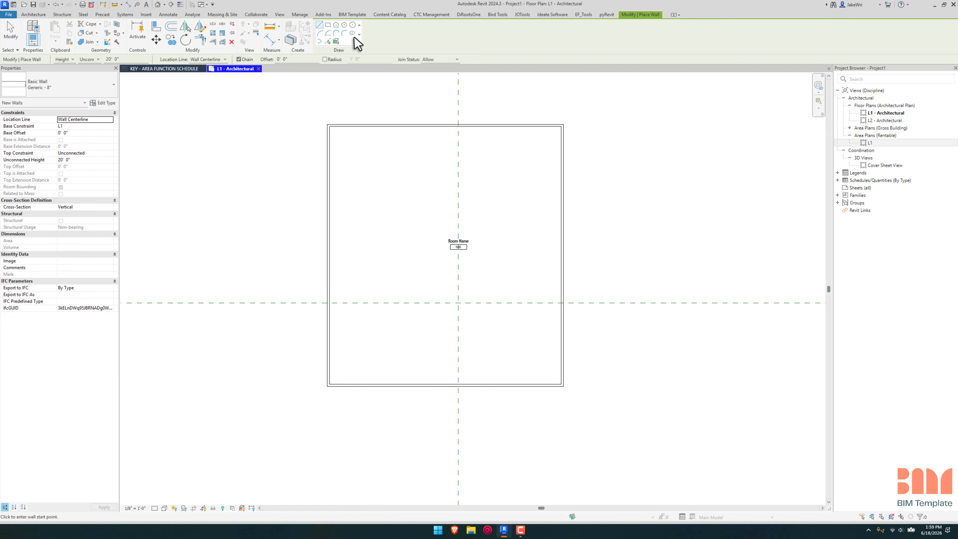
{"action": "left_click", "coordinate": [329, 263]}
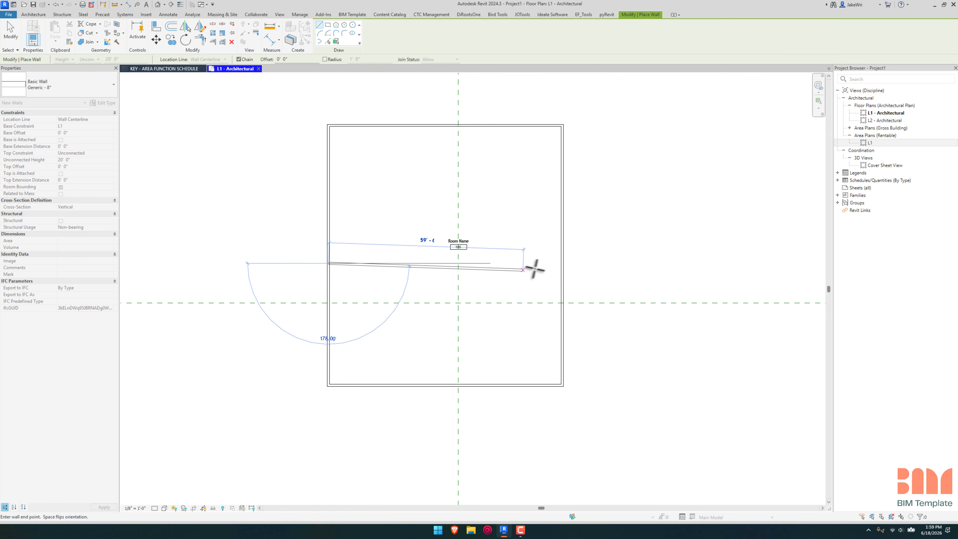
{"action": "left_click", "coordinate": [561, 263]}
{"action": "key", "text": "Escape"}
{"action": "key", "text": "Escape"}
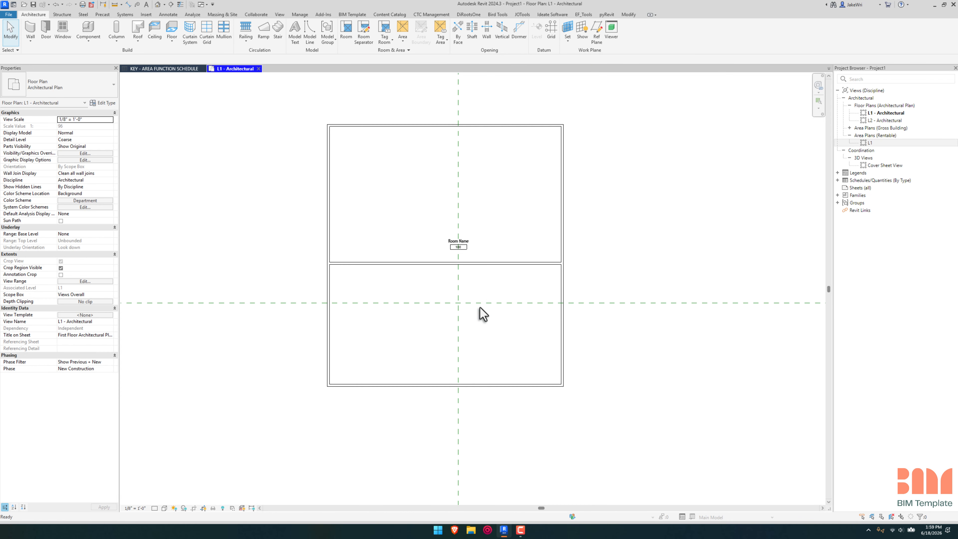
Step: Place a second tagged room in the space below the dividing wall
{"action": "key", "text": "r"}
{"action": "key", "text": "m"}
{"action": "left_click", "coordinate": [485, 315]}
{"action": "key", "text": "Escape"}
{"action": "key", "text": "Escape"}
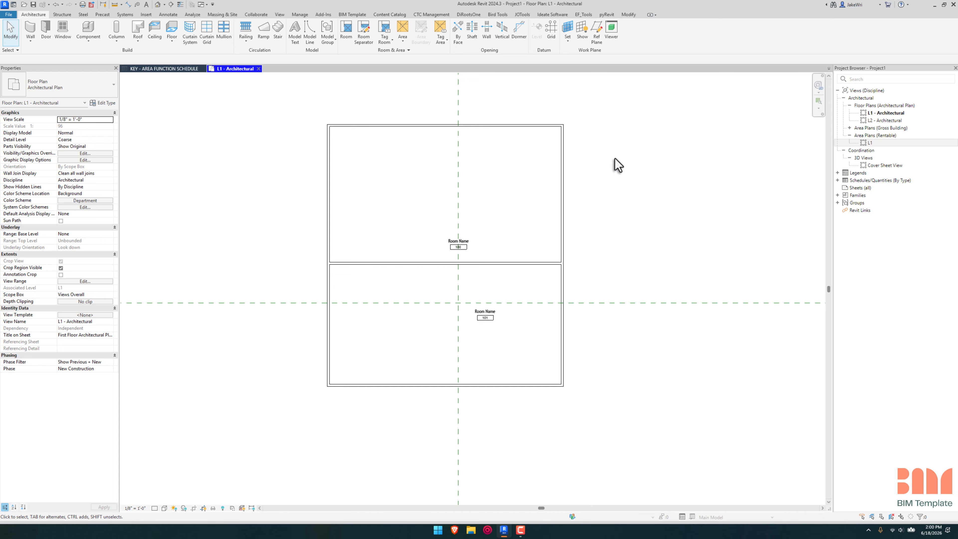
Step: Add a new area scheme named Egress in Area and Volume Computations
{"action": "left_click", "coordinate": [409, 51]}
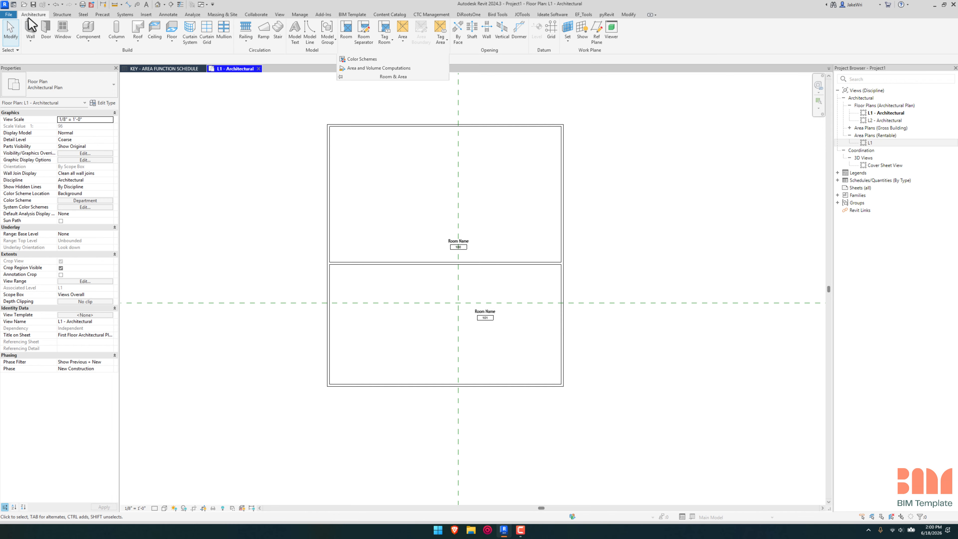
{"action": "left_click", "coordinate": [408, 53]}
{"action": "left_click", "coordinate": [392, 69]}
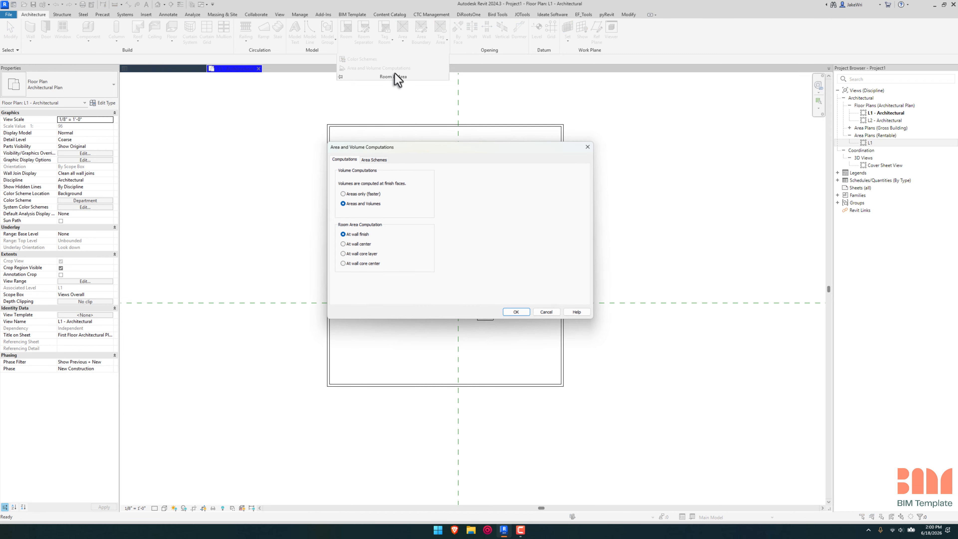
{"action": "left_click", "coordinate": [374, 159]}
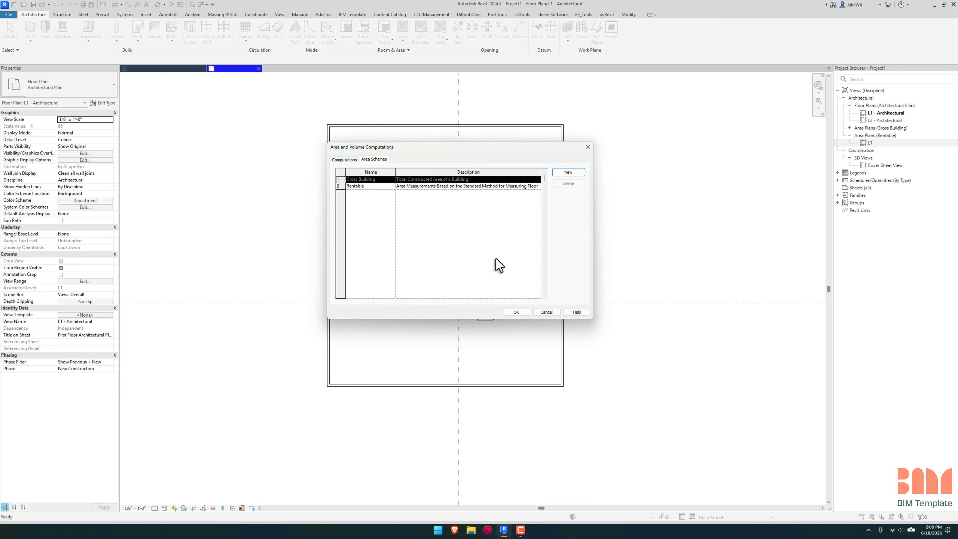
{"action": "left_click", "coordinate": [568, 173]}
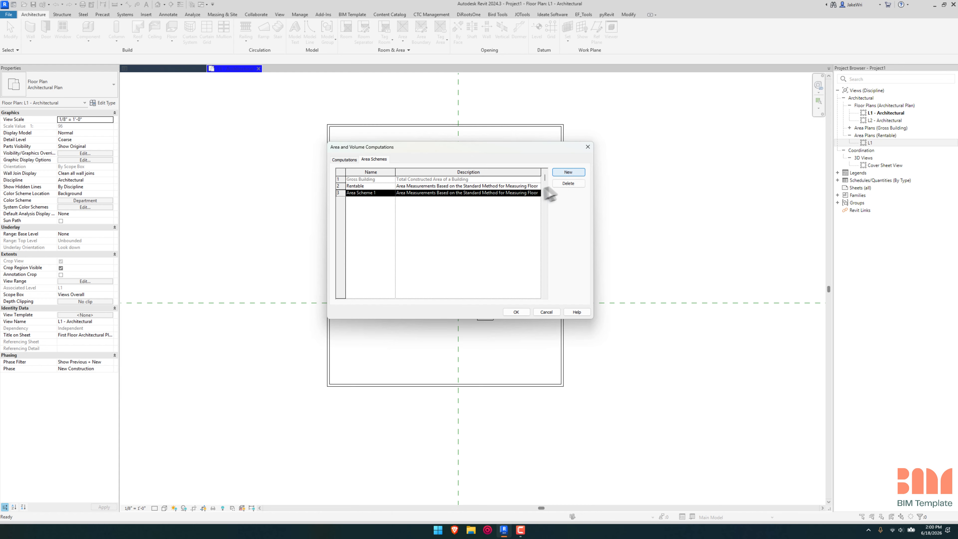
{"action": "left_click", "coordinate": [382, 192]}
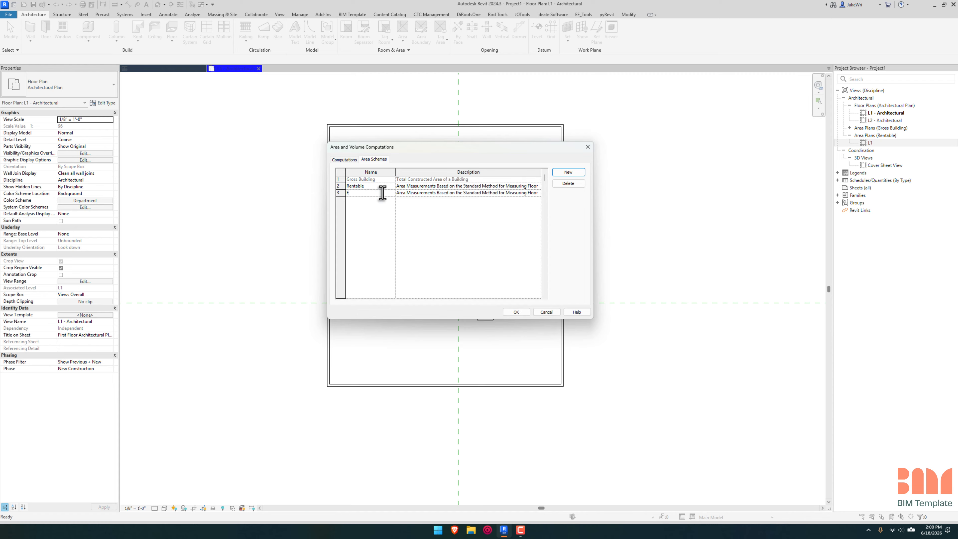
{"action": "type", "text": "Egress"}
{"action": "key", "text": "Tab"}
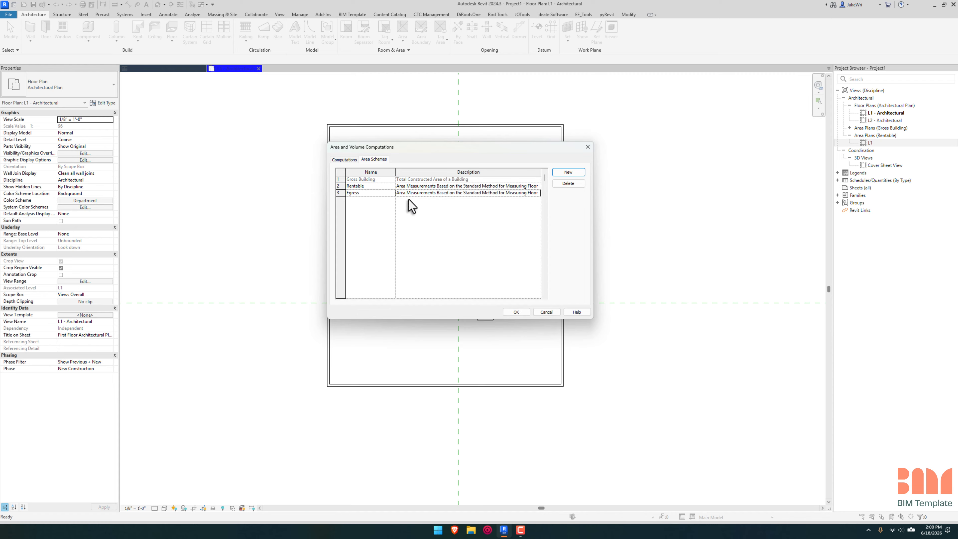
Step: Replace the Egress scheme's description with "Calculates egress." and accept the area computation settings
{"action": "left_click", "coordinate": [399, 193]}
{"action": "left_click_drag", "start_coordinate": [420, 193], "coordinate": [564, 188]}
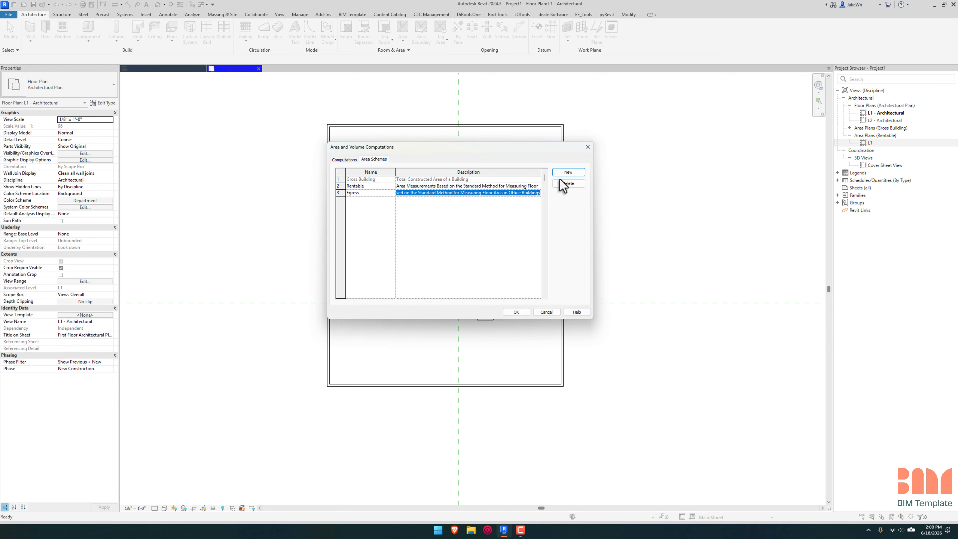
{"action": "key", "text": "BackSpace"}
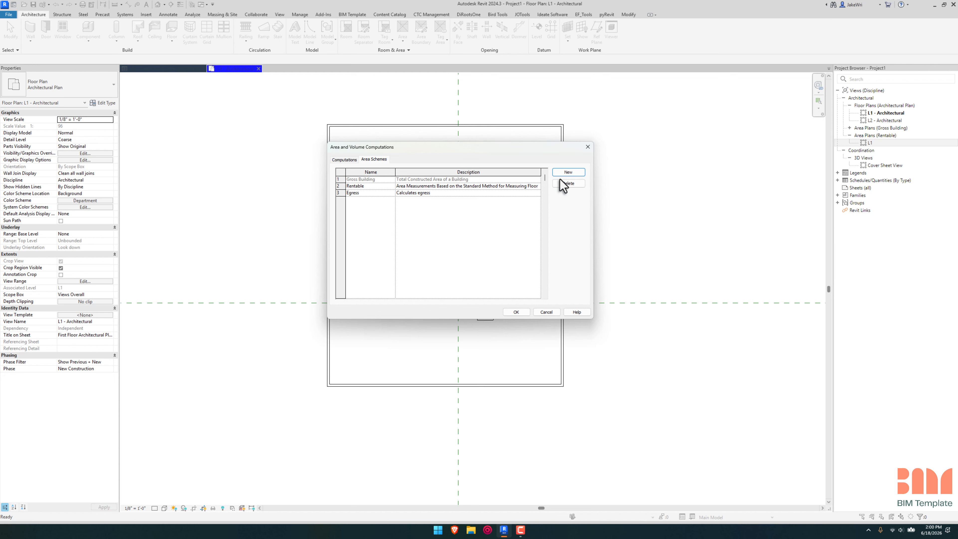
{"action": "left_click", "coordinate": [451, 193]}
{"action": "type", "text": "."}
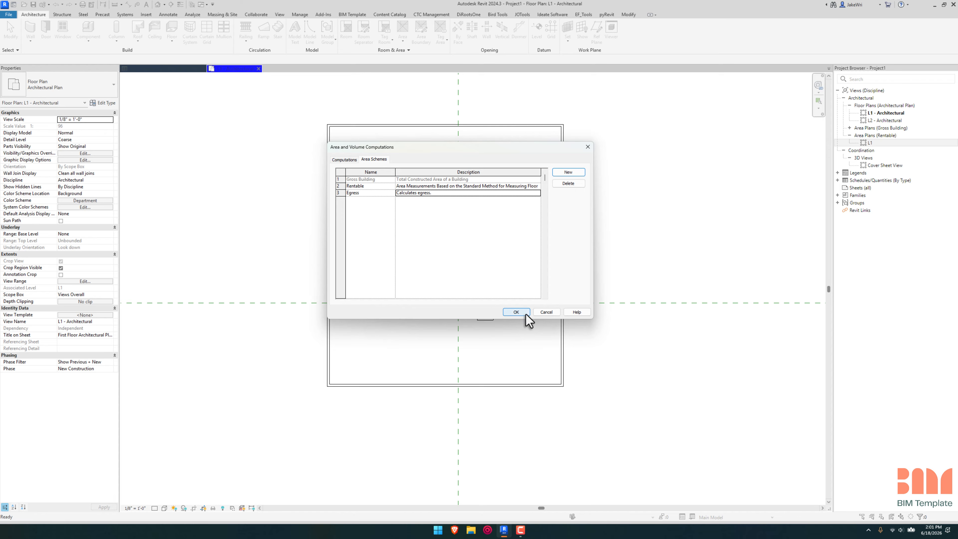
{"action": "left_click", "coordinate": [517, 312]}
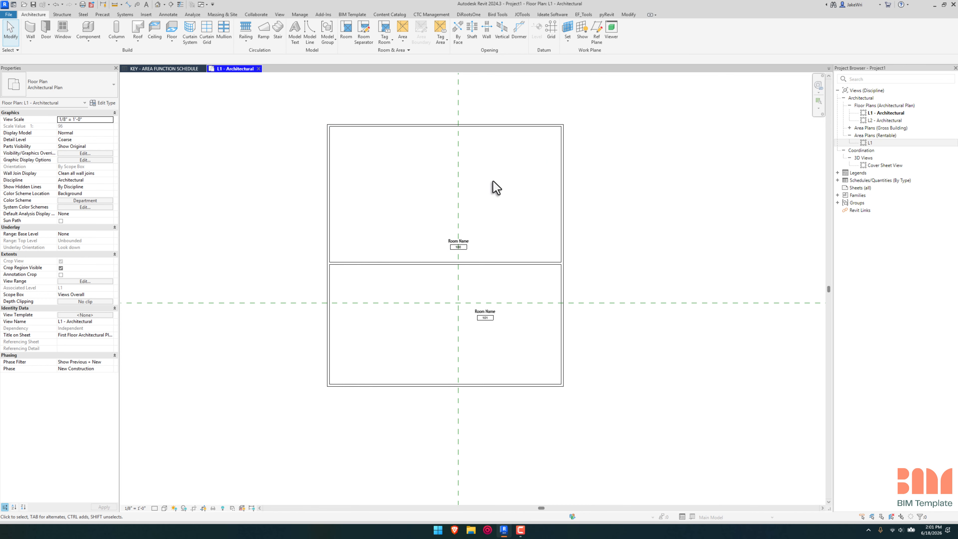
Step: Create an Egress area plan for level L1 with area boundary lines generated automatically from the external walls
{"action": "left_click", "coordinate": [279, 14]}
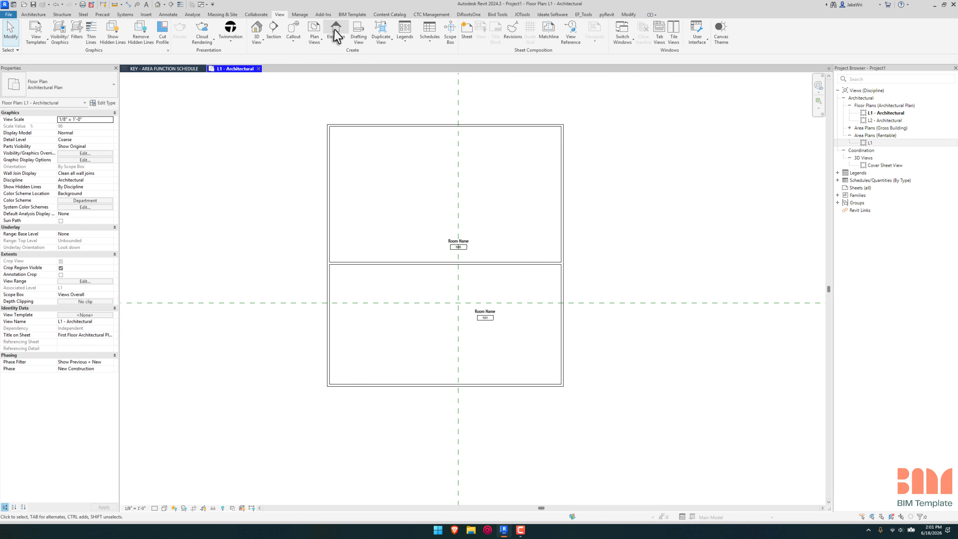
{"action": "left_click", "coordinate": [317, 45]}
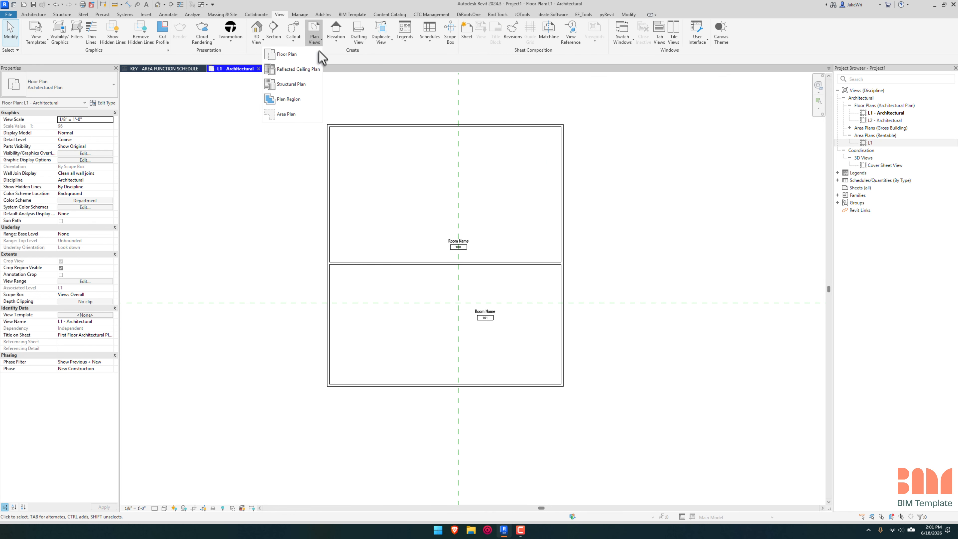
{"action": "left_click", "coordinate": [293, 117]}
{"action": "left_click", "coordinate": [473, 204]}
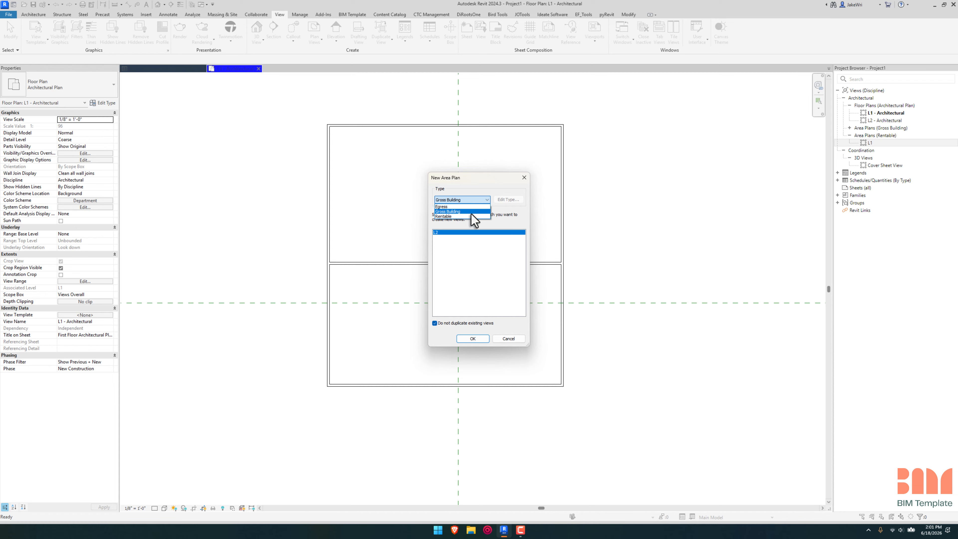
{"action": "left_click", "coordinate": [470, 207]}
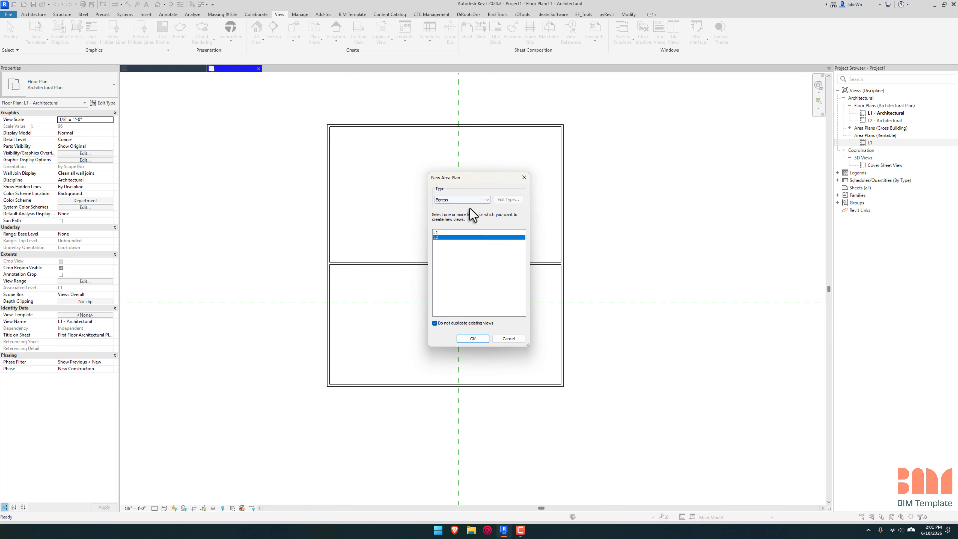
{"action": "left_click", "coordinate": [437, 233]}
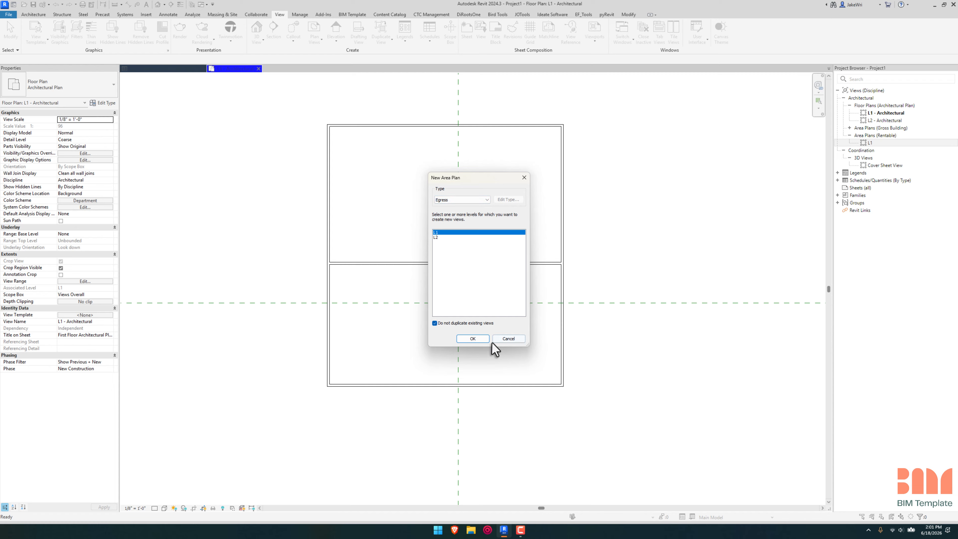
{"action": "left_click", "coordinate": [473, 339]}
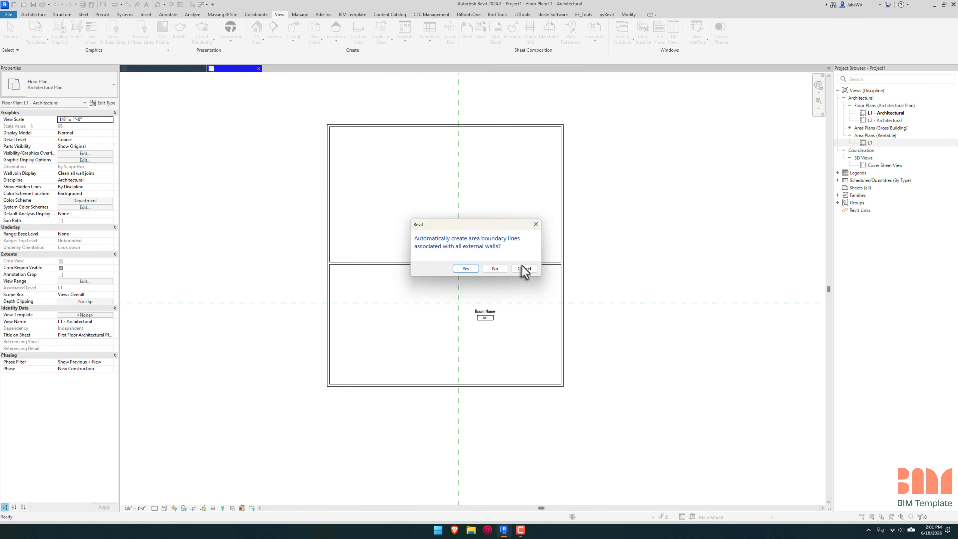
{"action": "left_click", "coordinate": [465, 269]}
{"action": "scroll", "coordinate": [569, 268], "scroll_direction": "up", "scroll_amount": 5}
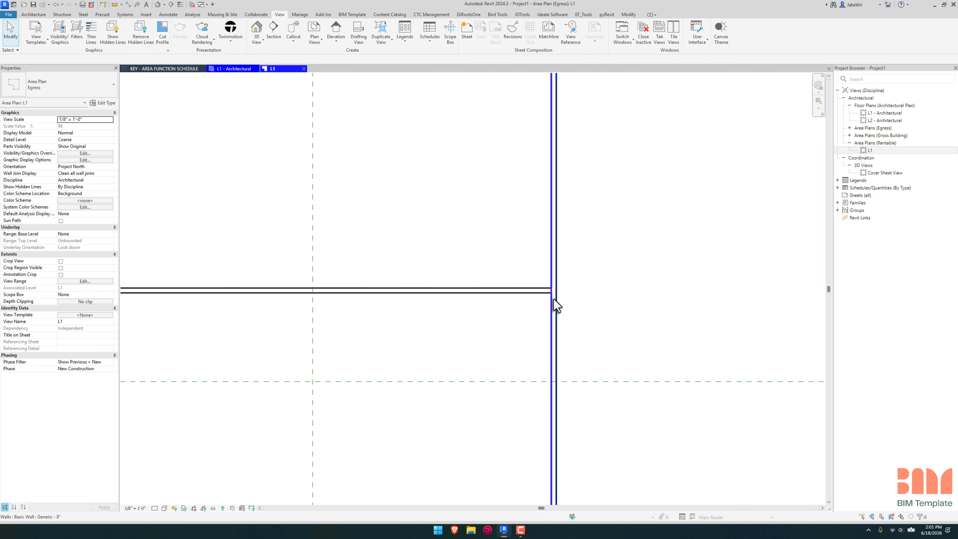
{"action": "scroll", "coordinate": [556, 304], "scroll_direction": "down", "scroll_amount": 4}
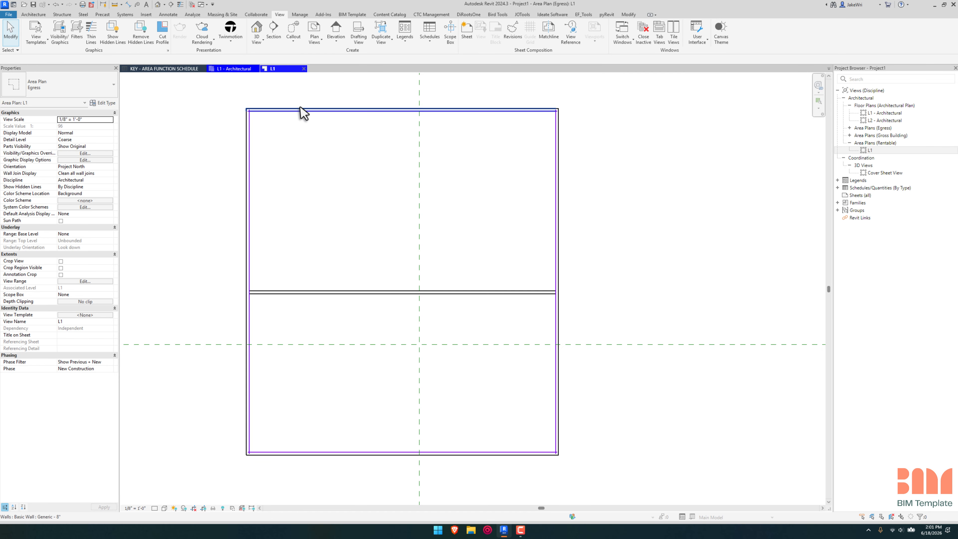
{"action": "left_click", "coordinate": [350, 112]}
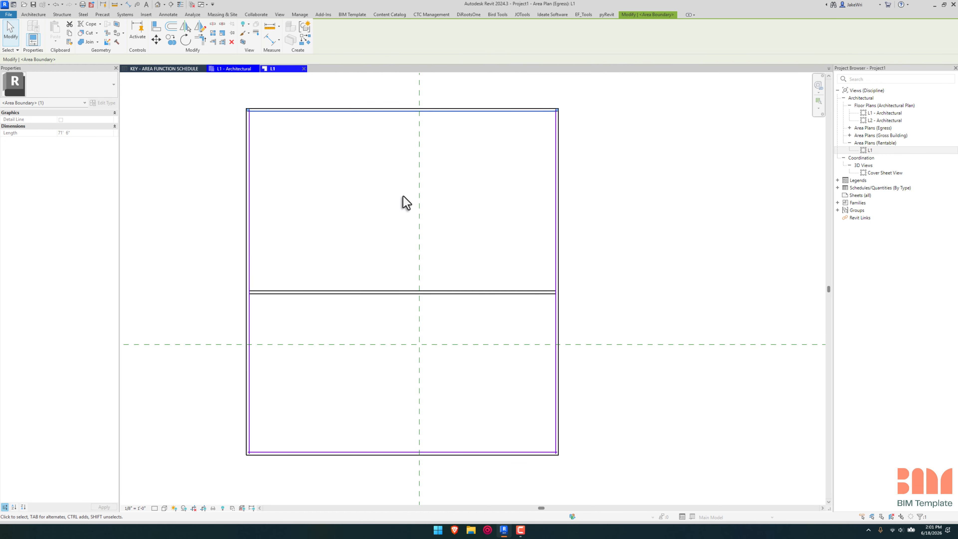
Step: Temporarily hide both rooms in the Egress area plan
{"action": "left_click", "coordinate": [376, 223]}
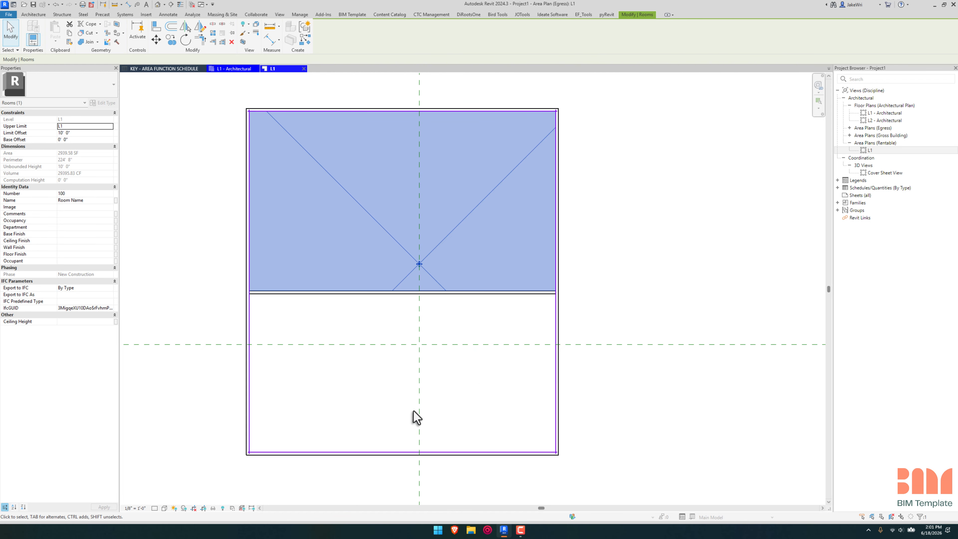
{"action": "left_click", "coordinate": [401, 415], "text": "ctrl"}
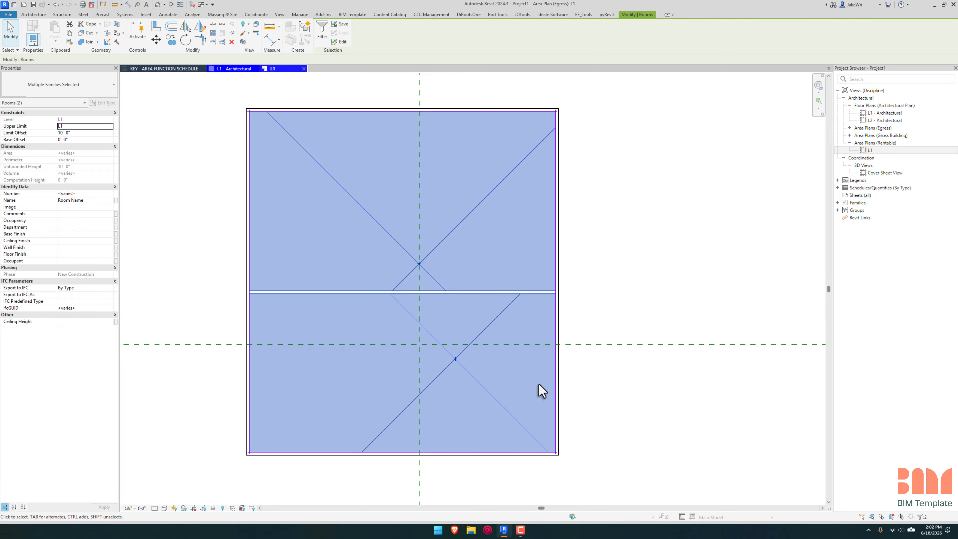
{"action": "key", "text": "h"}
{"action": "key", "text": "h"}
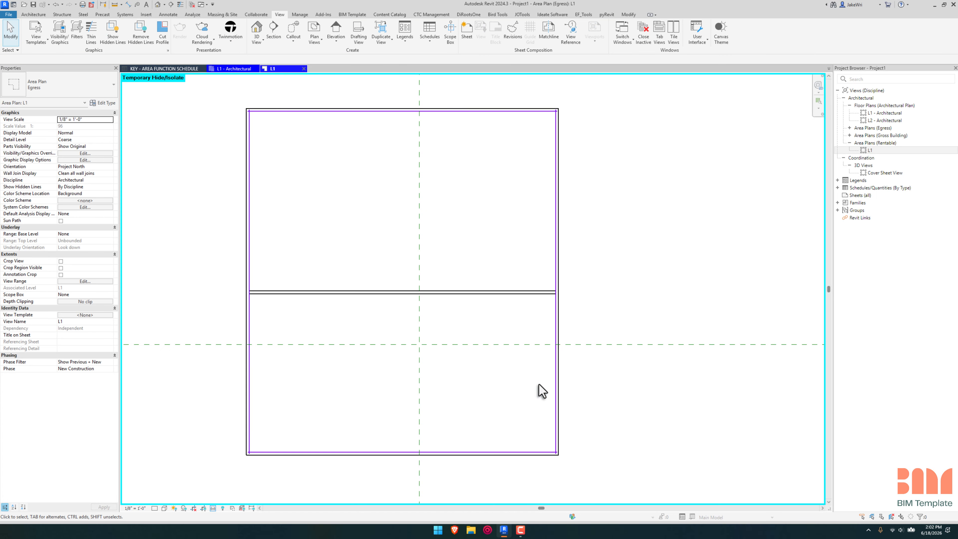
{"action": "key", "text": "d"}
{"action": "key", "text": "l"}
{"action": "left_click", "coordinate": [504, 382]}
{"action": "key", "text": "Escape"}
{"action": "key", "text": "Escape"}
Step: Reset the temporary hide in the Egress area plan and check both rooms by selecting them
{"action": "key", "text": "h"}
{"action": "key", "text": "r"}
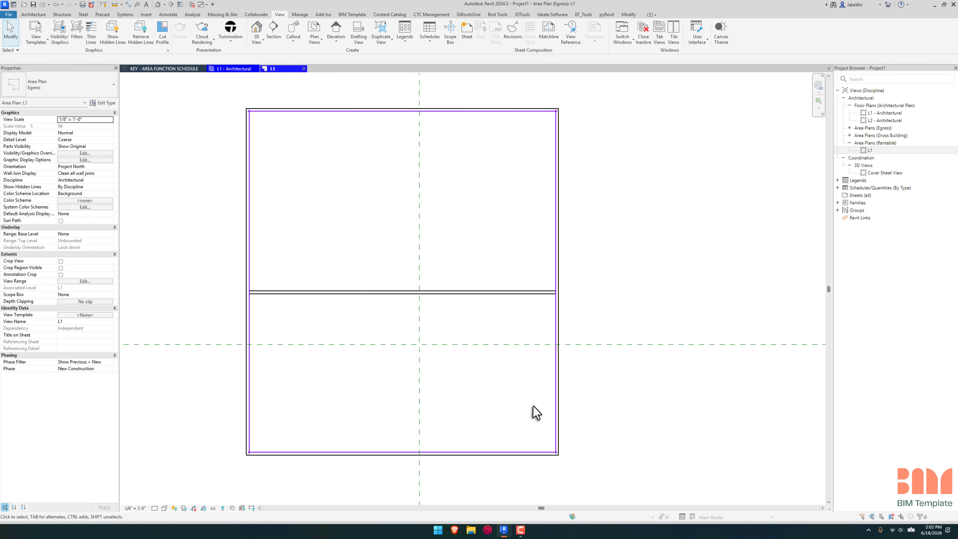
{"action": "left_click", "coordinate": [474, 332]}
{"action": "left_click", "coordinate": [468, 184], "text": "ctrl"}
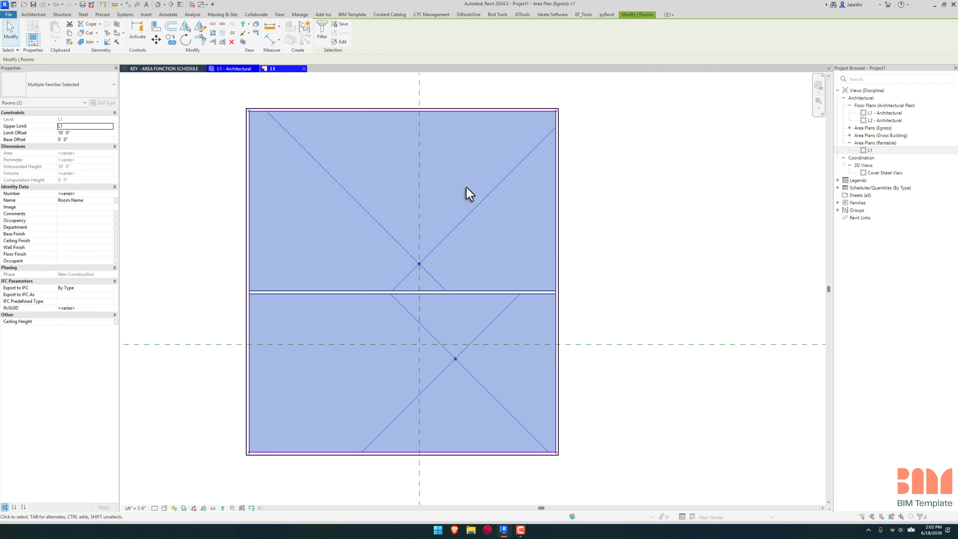
{"action": "key", "text": "Escape"}
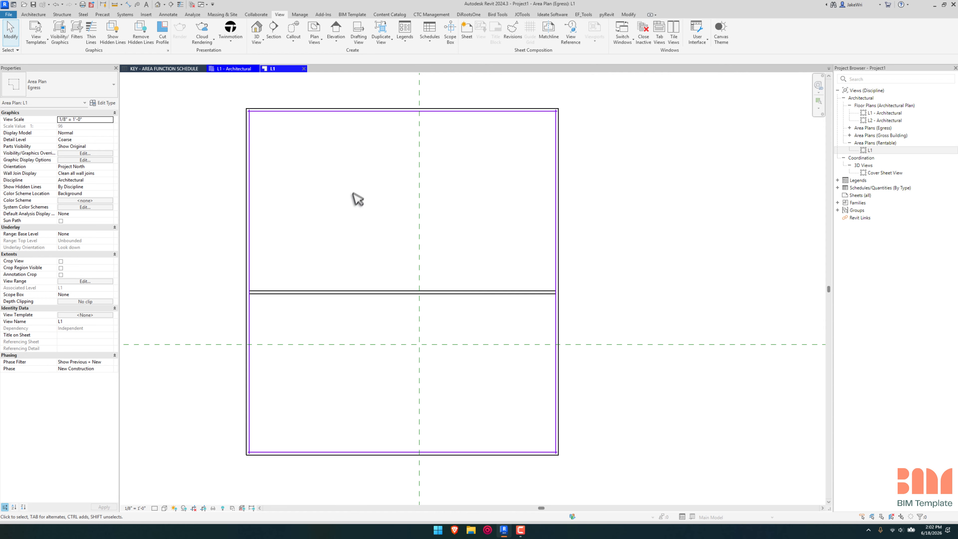
Step: Add an area boundary line along the centerline of the interior wall between the two rooms
{"action": "left_click", "coordinate": [32, 15]}
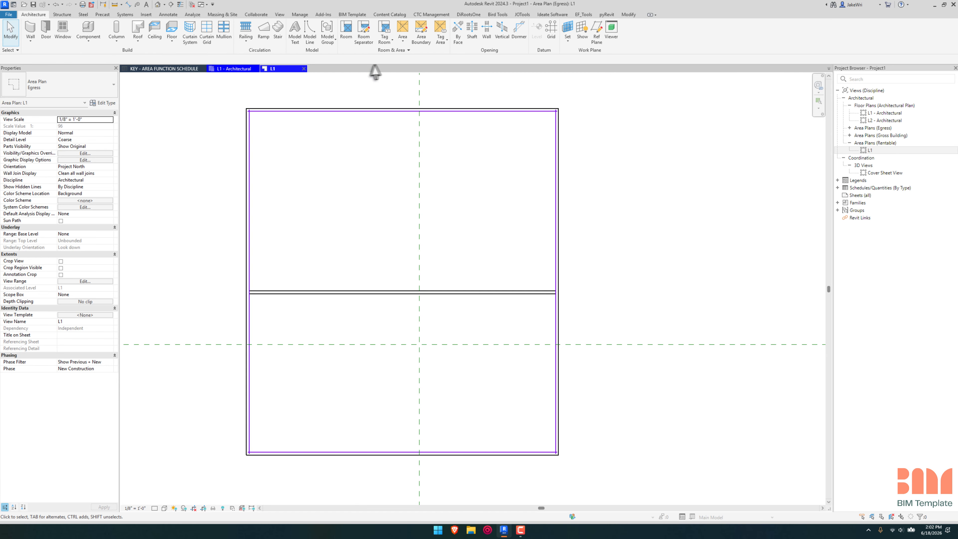
{"action": "left_click", "coordinate": [431, 40]}
{"action": "scroll", "coordinate": [259, 300], "scroll_direction": "up", "scroll_amount": 5}
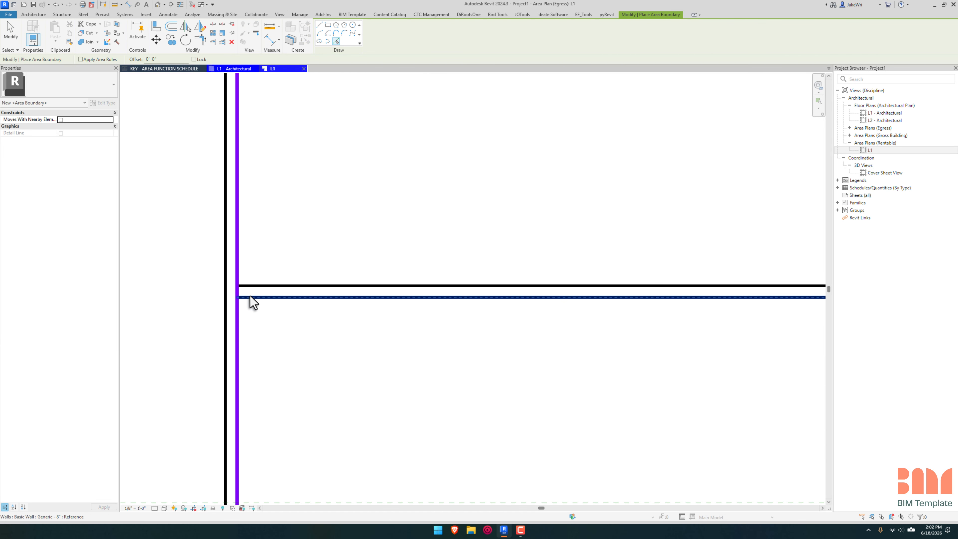
{"action": "left_click", "coordinate": [249, 293]}
{"action": "scroll", "coordinate": [498, 285], "scroll_direction": "down", "scroll_amount": 6}
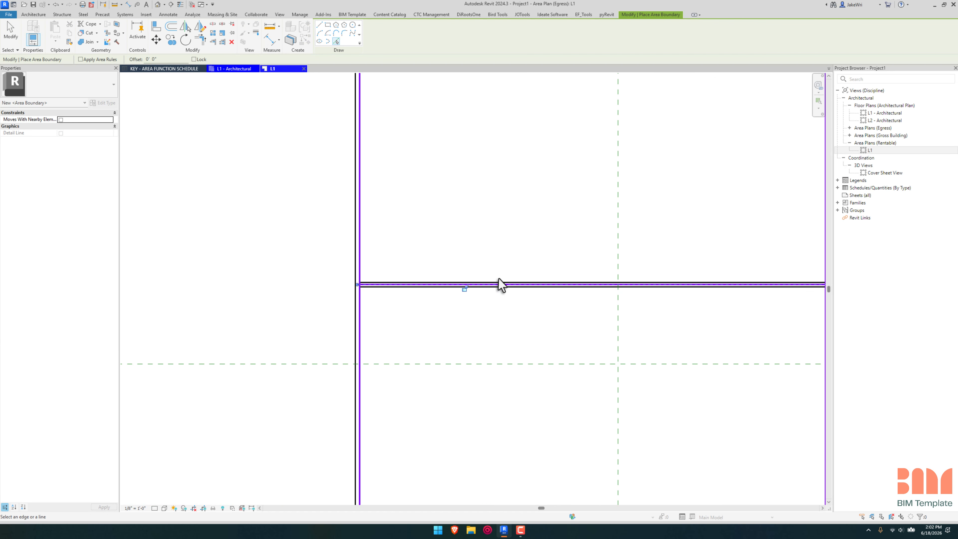
{"action": "key", "text": "Escape"}
{"action": "key", "text": "Escape"}
{"action": "middle_click_drag", "start_coordinate": [625, 235], "coordinate": [548, 265]}
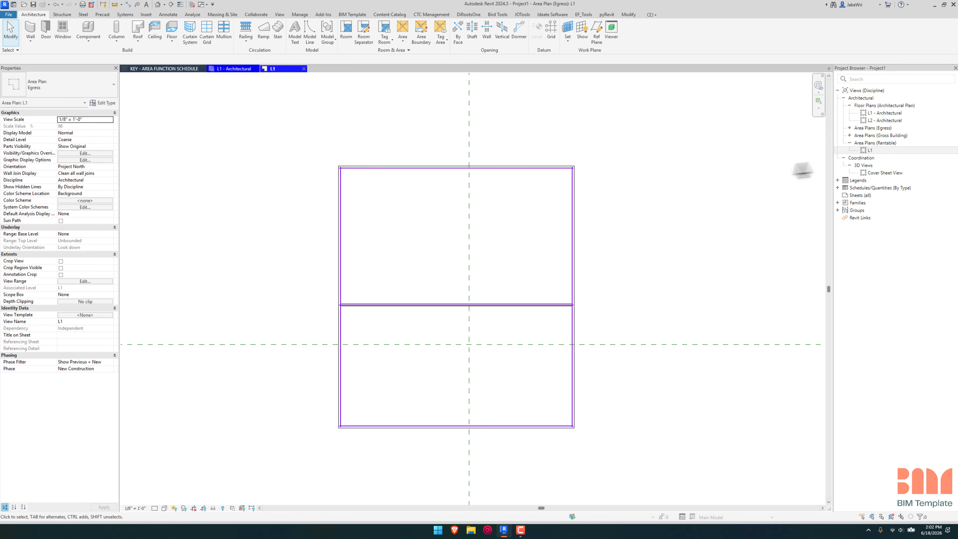
Step: Place a tagged area in each of the two bounded spaces of the Egress L1 area plan
{"action": "double_click", "coordinate": [883, 128]}
{"action": "double_click", "coordinate": [892, 137]}
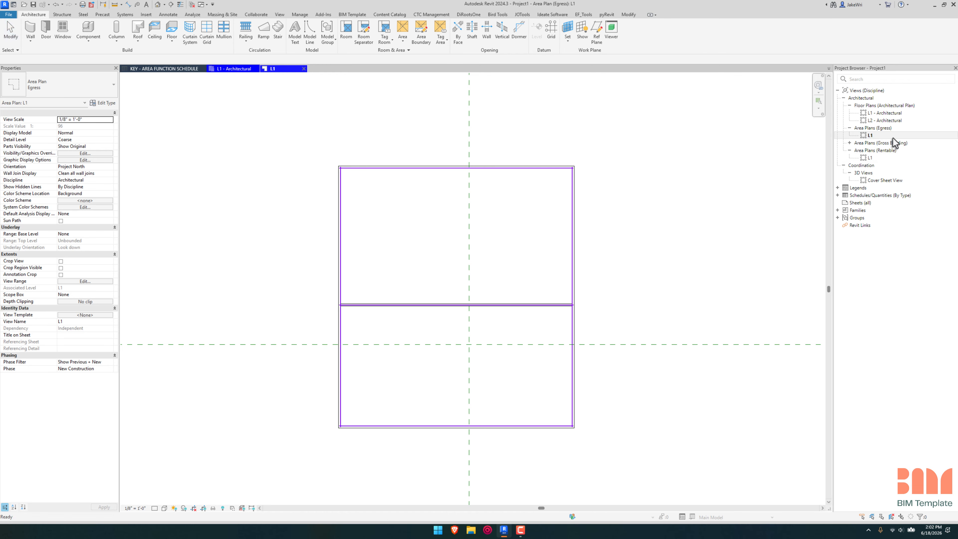
{"action": "left_click", "coordinate": [402, 40]}
{"action": "left_click", "coordinate": [393, 69]}
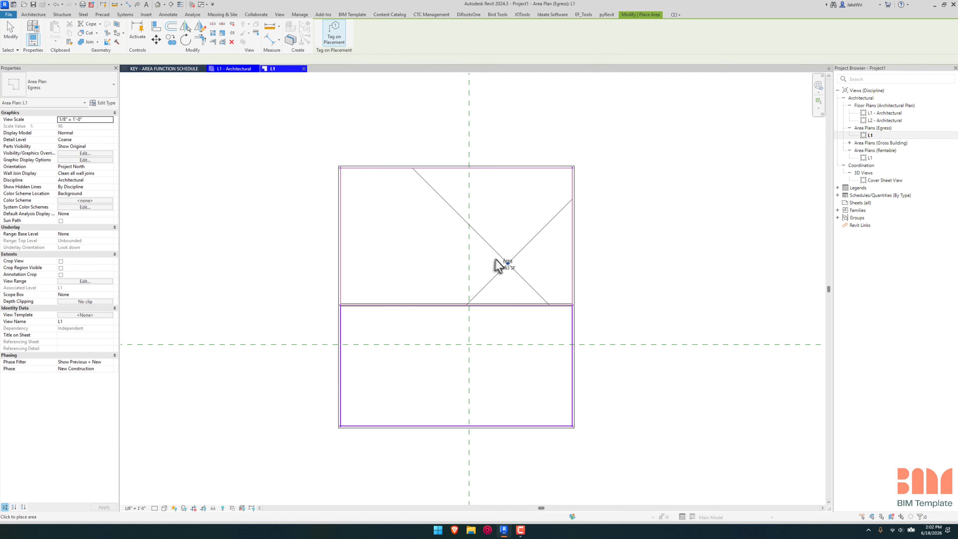
{"action": "left_click", "coordinate": [454, 239]}
{"action": "left_click", "coordinate": [455, 374]}
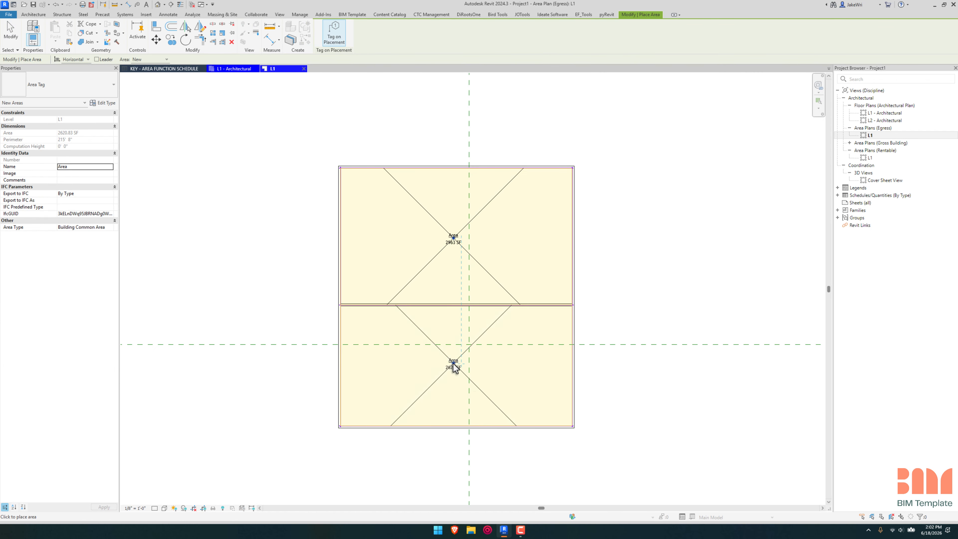
{"action": "key", "text": "Escape"}
Step: Rename the upper area Area 1 and the lower area Area 2 through their tags
{"action": "left_click", "coordinate": [456, 240]}
{"action": "scroll", "coordinate": [455, 240], "scroll_direction": "up", "scroll_amount": 3}
{"action": "left_click", "coordinate": [455, 235]}
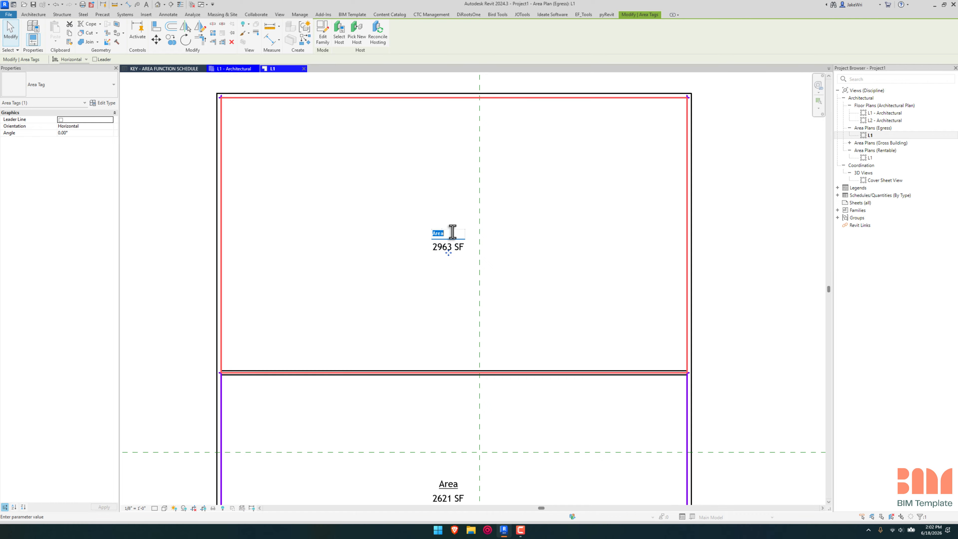
{"action": "left_click", "coordinate": [480, 293]}
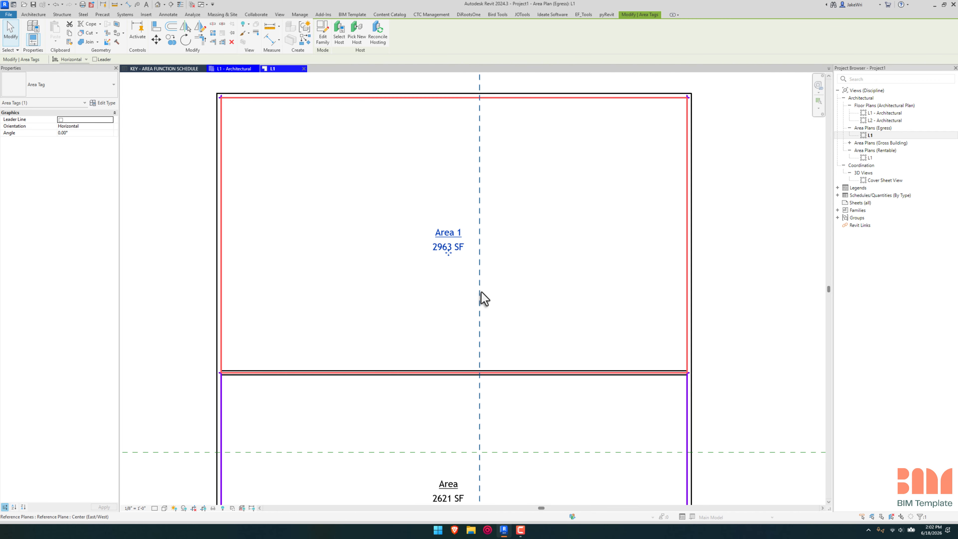
{"action": "middle_click_drag", "start_coordinate": [481, 293], "coordinate": [474, 143]}
{"action": "left_click", "coordinate": [445, 333]}
{"action": "left_click", "coordinate": [446, 330]}
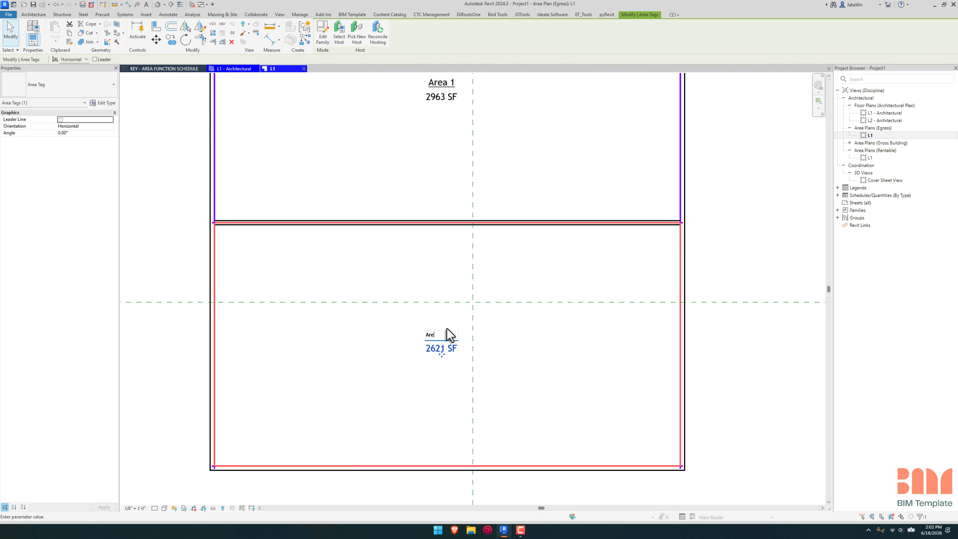
{"action": "left_click", "coordinate": [650, 261]}
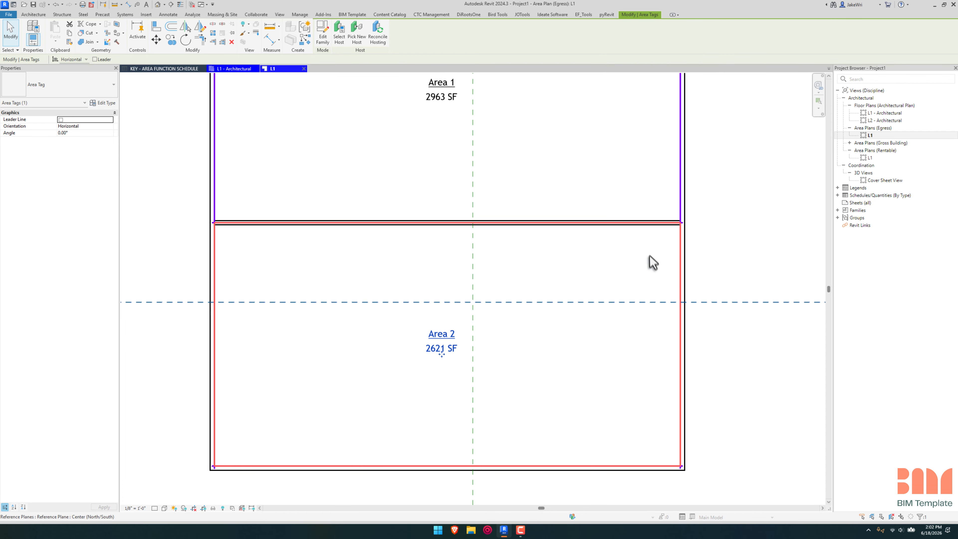
Step: Move the interior wall between the two areas upward, away from its area boundary line
{"action": "left_click", "coordinate": [644, 246]}
{"action": "left_click", "coordinate": [638, 226]}
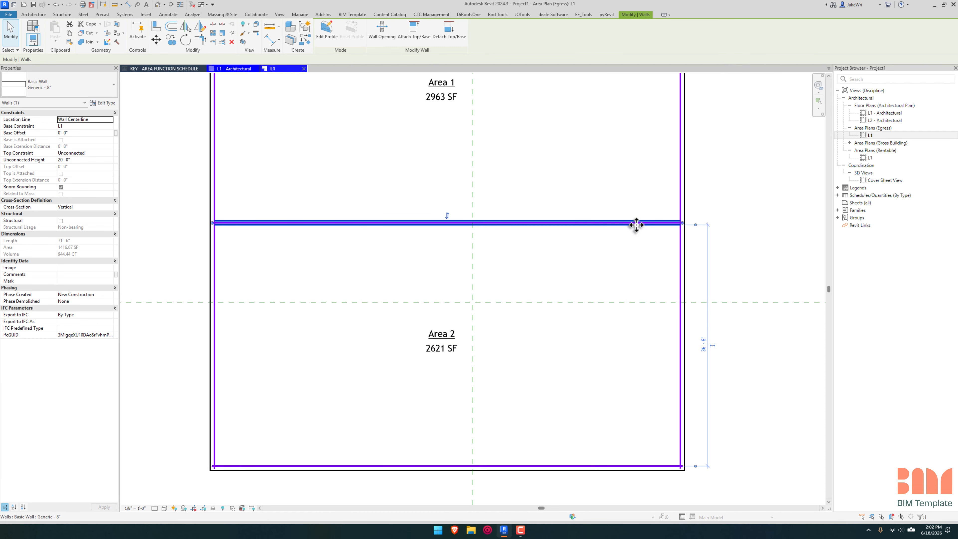
{"action": "left_click_drag", "start_coordinate": [636, 224], "coordinate": [637, 184]}
{"action": "key", "text": "Escape"}
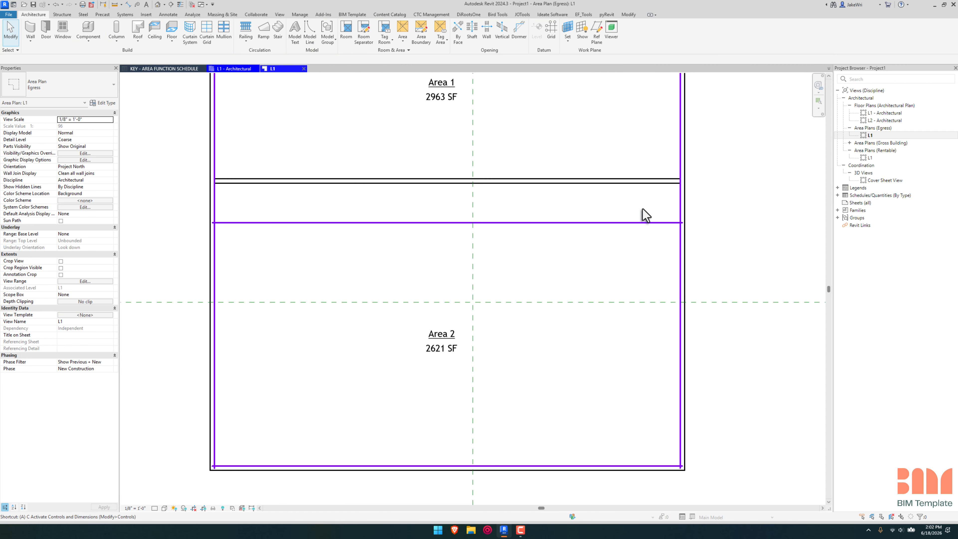
Step: Align the dividing area boundary line to the moved interior wall's centerline with locking enabled
{"action": "key", "text": "a"}
{"action": "key", "text": "l"}
{"action": "left_click", "coordinate": [646, 183]}
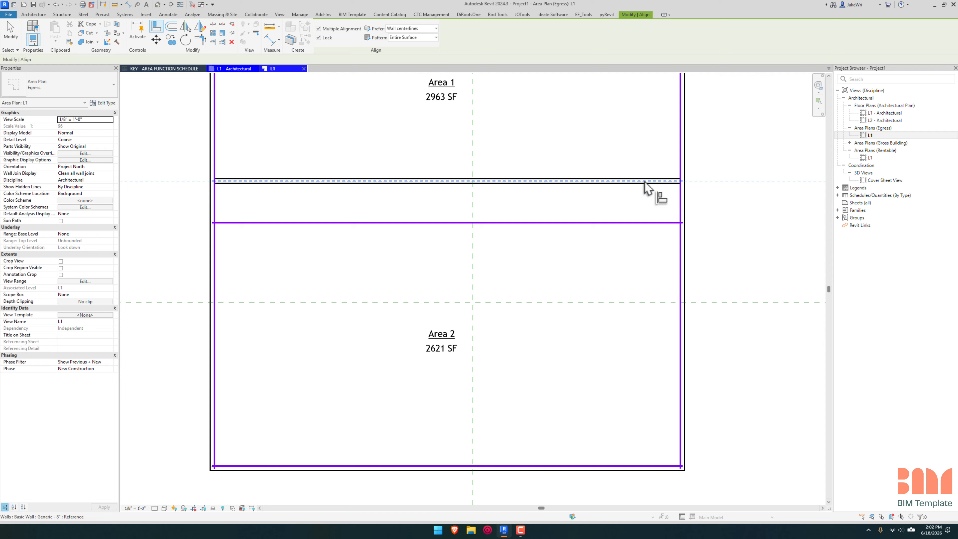
{"action": "left_click", "coordinate": [652, 223]}
{"action": "key", "text": "Escape"}
Step: Test the locked boundary by moving the interior wall up and down, leaving it about 37'-6" below the upper exterior wall
{"action": "left_click", "coordinate": [612, 181]}
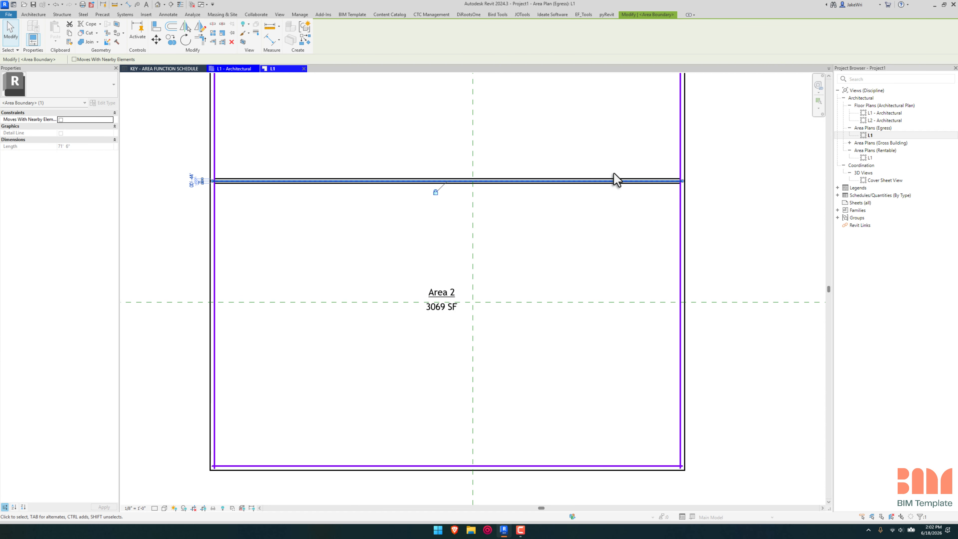
{"action": "left_click", "coordinate": [616, 180]}
{"action": "left_click_drag", "start_coordinate": [616, 180], "coordinate": [616, 224]}
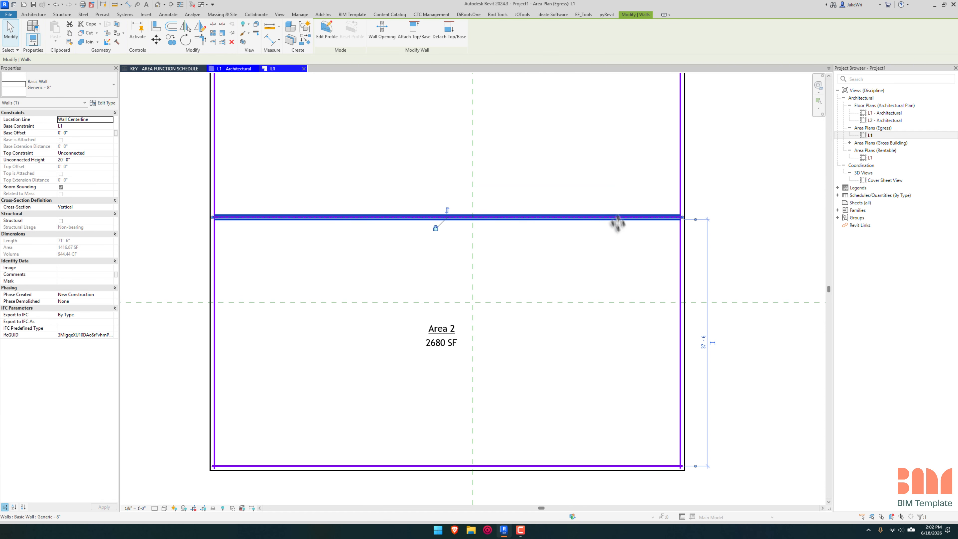
{"action": "scroll", "coordinate": [614, 201], "scroll_direction": "down", "scroll_amount": 3}
{"action": "middle_click_drag", "start_coordinate": [614, 203], "coordinate": [618, 292]}
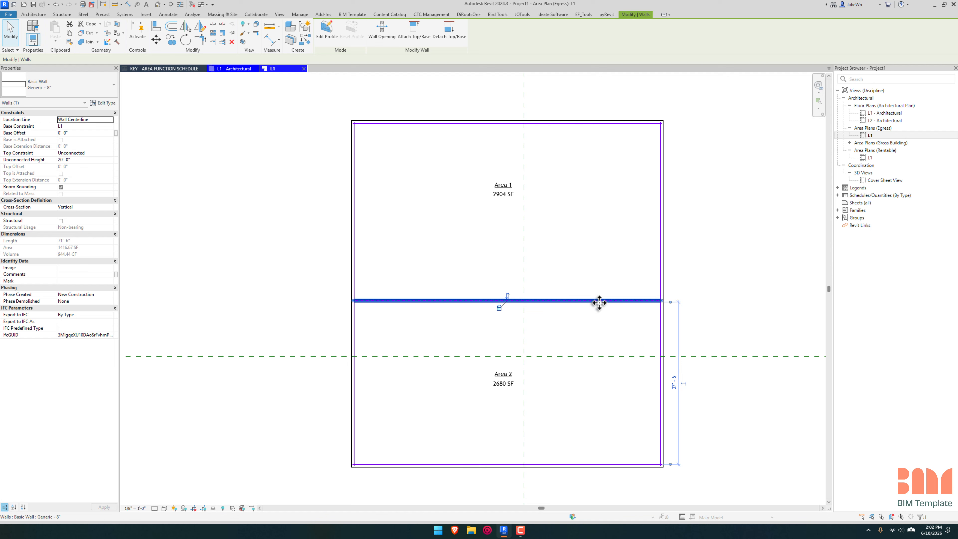
{"action": "left_click_drag", "start_coordinate": [599, 302], "coordinate": [601, 266]}
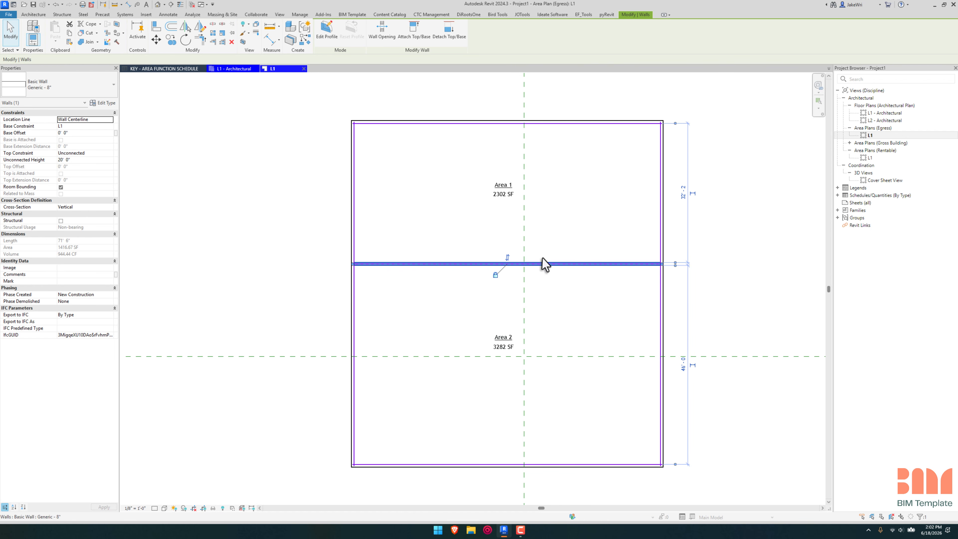
{"action": "left_click_drag", "start_coordinate": [608, 264], "coordinate": [604, 288]}
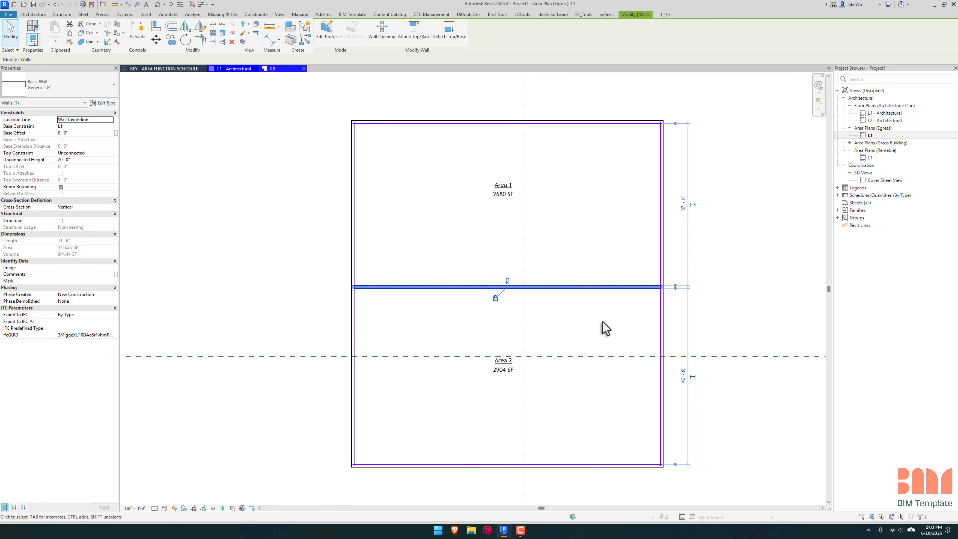
{"action": "left_click", "coordinate": [605, 328]}
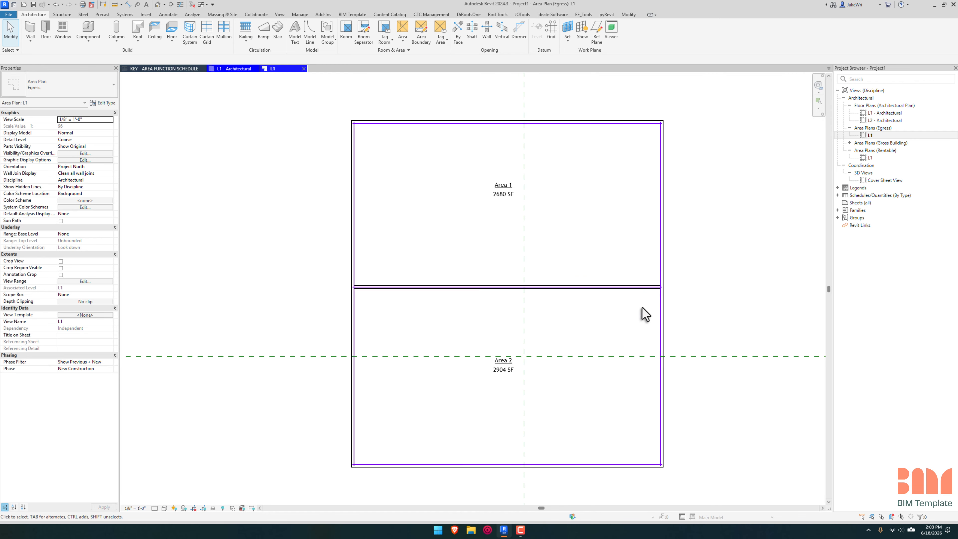
Step: Create a new building component schedule for the Areas (Egress) category, named Area Schedule (Egress)
{"action": "right_click", "coordinate": [852, 195]}
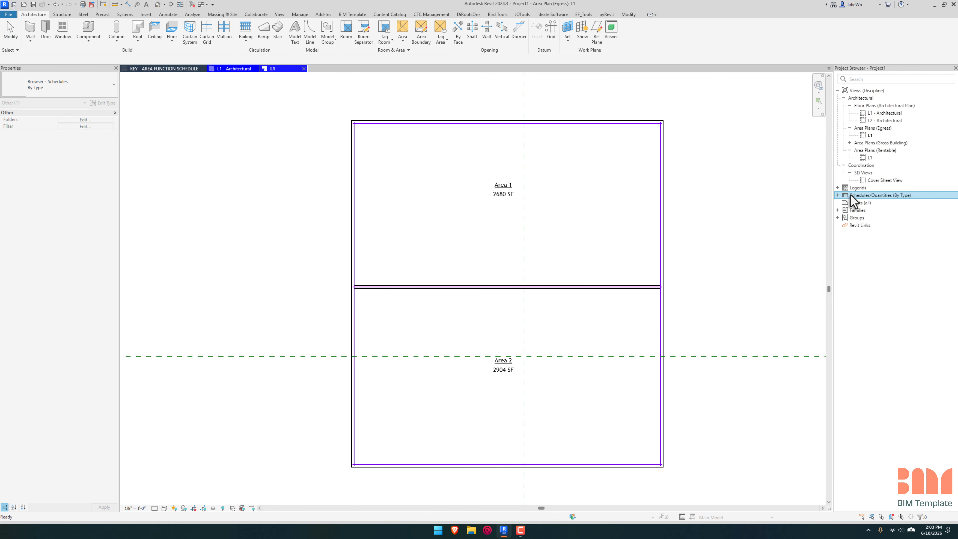
{"action": "left_click", "coordinate": [859, 200]}
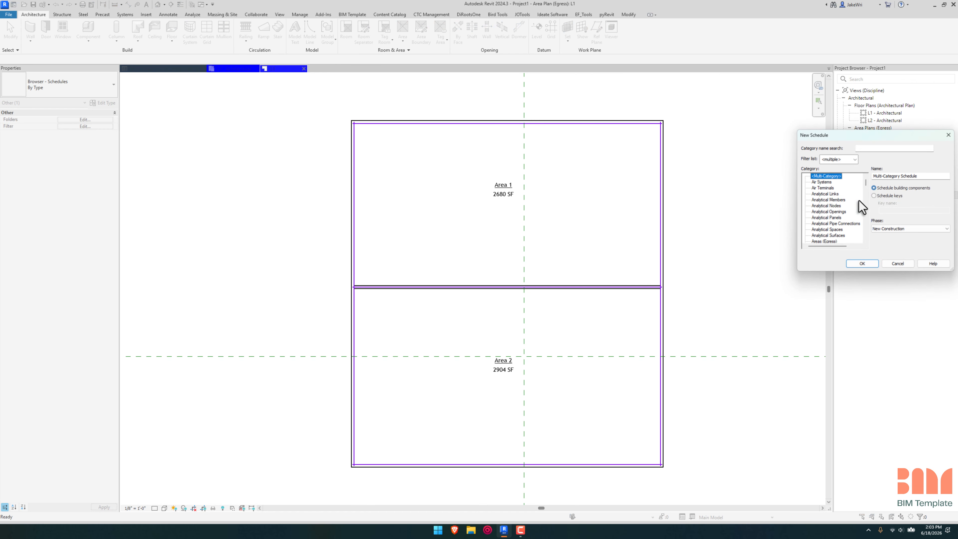
{"action": "scroll", "coordinate": [866, 184], "scroll_direction": "down", "scroll_amount": 4}
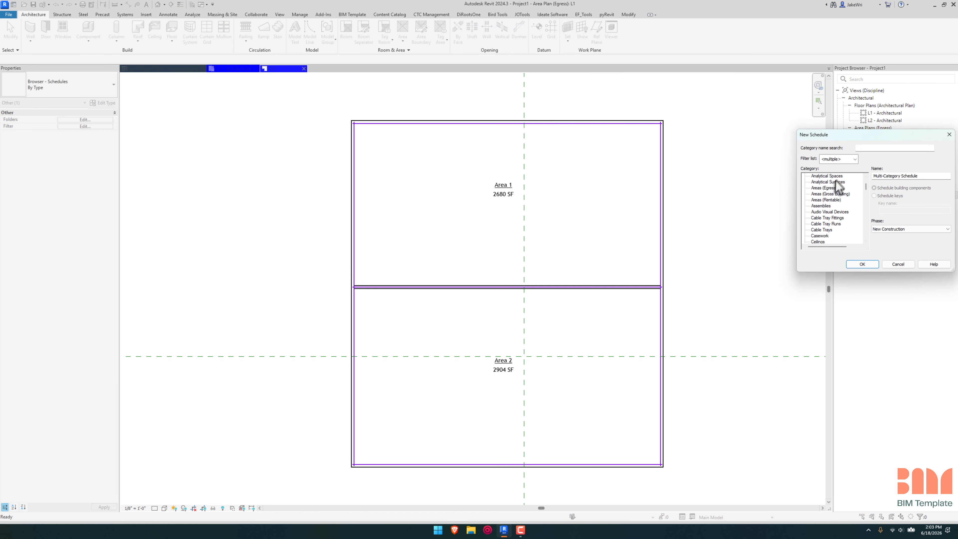
{"action": "left_click", "coordinate": [829, 188]}
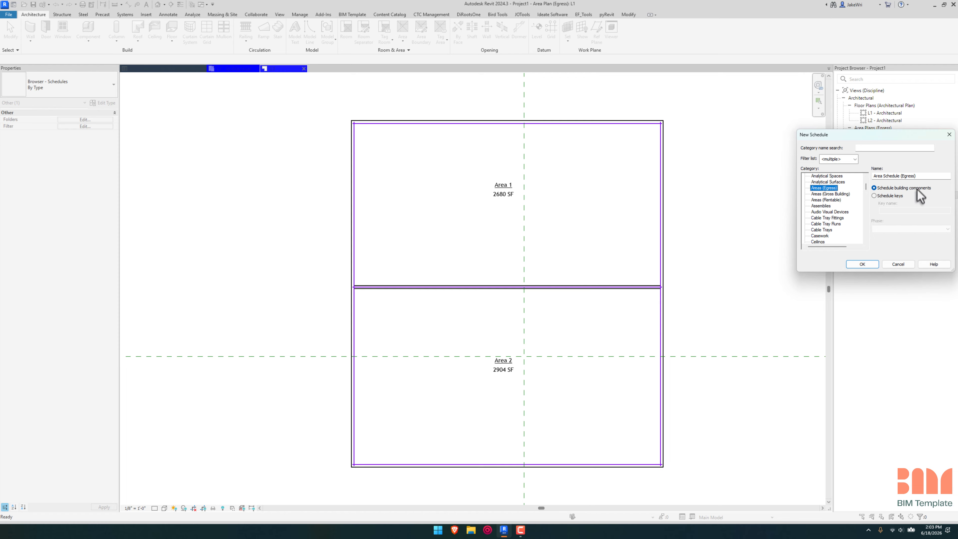
{"action": "left_click", "coordinate": [875, 264]}
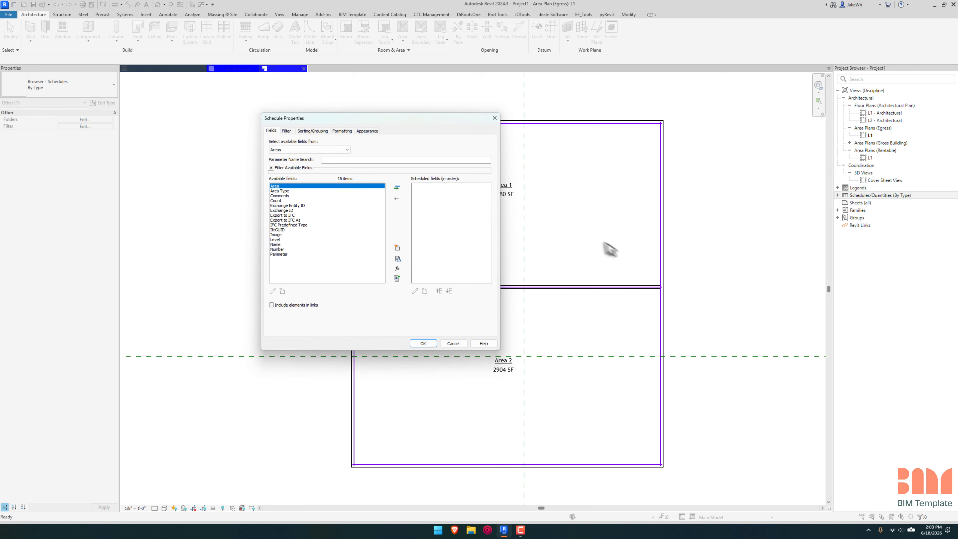
Step: Add the Name, Number and Area fields to the Egress area schedule and accept its properties
{"action": "left_click", "coordinate": [277, 245]}
{"action": "left_click", "coordinate": [397, 187]}
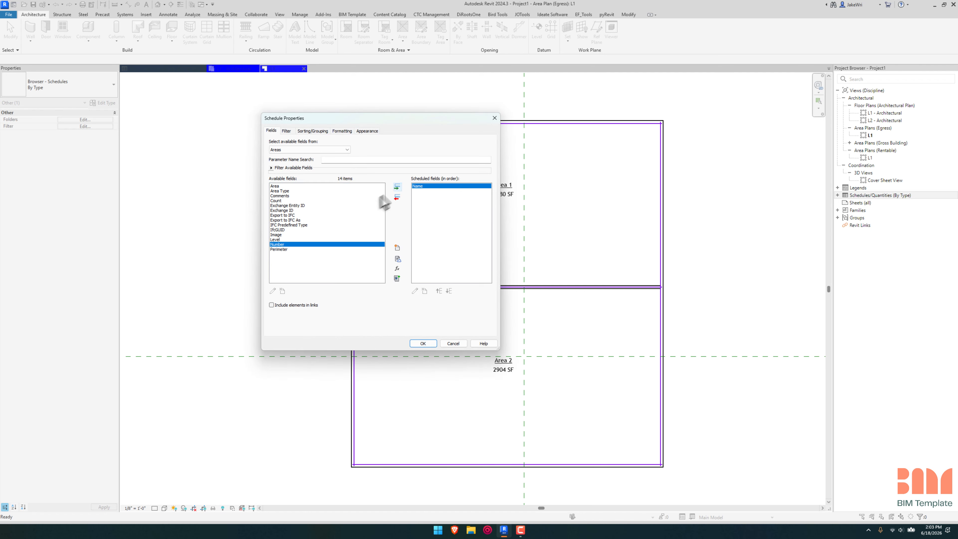
{"action": "left_click", "coordinate": [398, 187]}
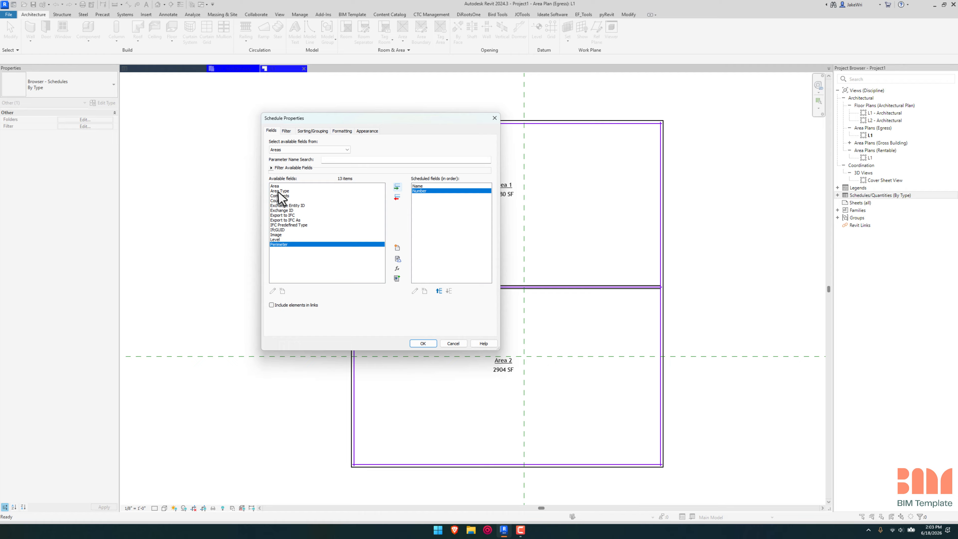
{"action": "left_click", "coordinate": [277, 187]}
{"action": "left_click", "coordinate": [397, 187]}
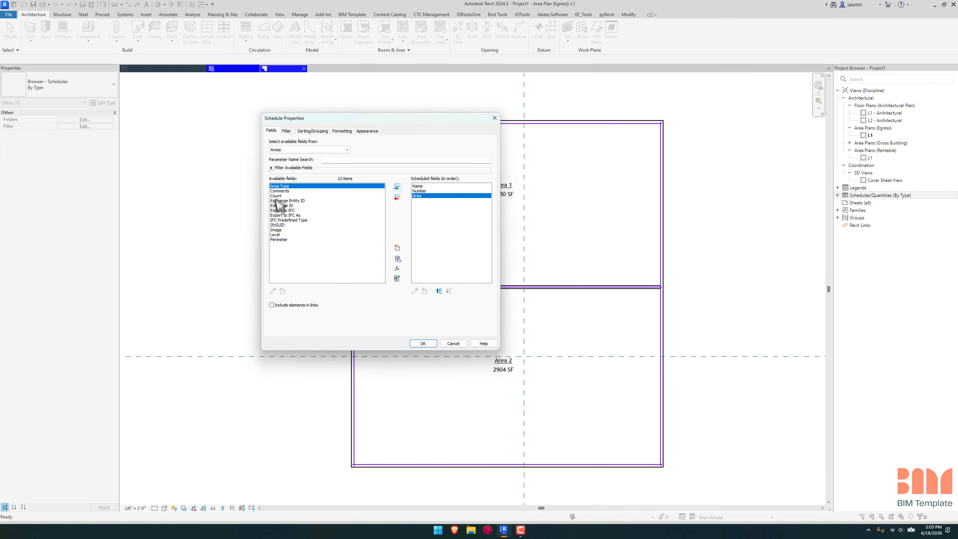
{"action": "left_click", "coordinate": [423, 343]}
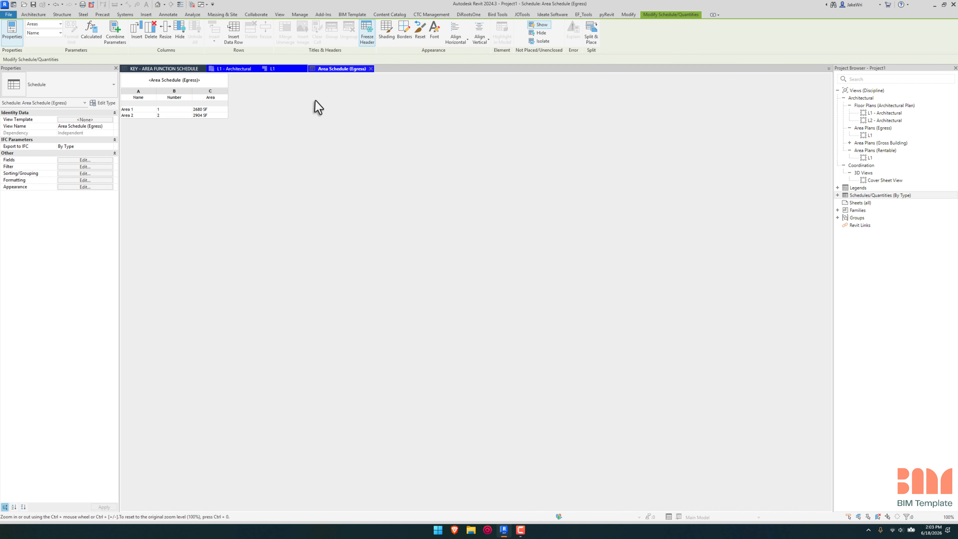
Step: Review the available and scheduled fields of the Egress area schedule
{"action": "left_click", "coordinate": [86, 160]}
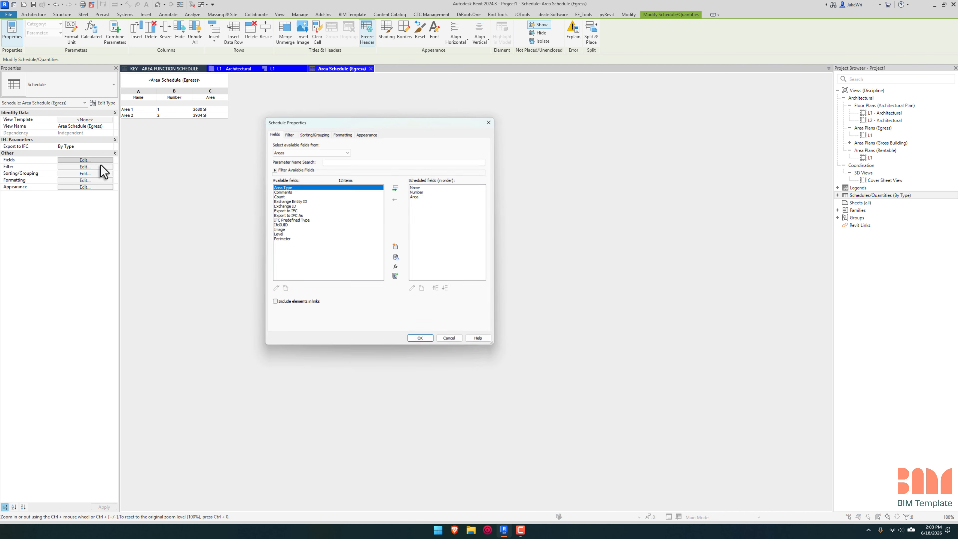
{"action": "left_click", "coordinate": [430, 344]}
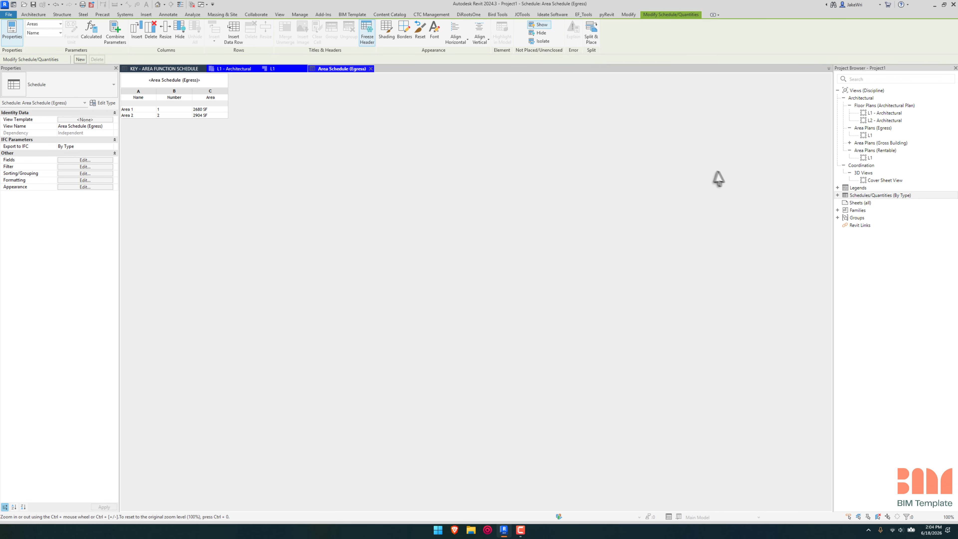
Step: Create a schedule of keys for the Areas (Egress) category with the key name Occupant Load Value, keeping the name Area Style Schedule
{"action": "right_click", "coordinate": [867, 195]}
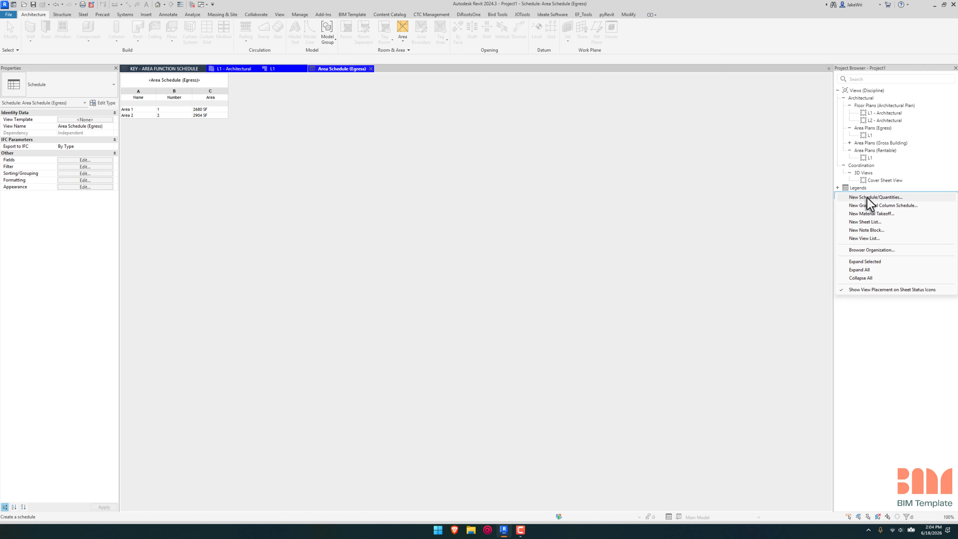
{"action": "left_click", "coordinate": [867, 197]}
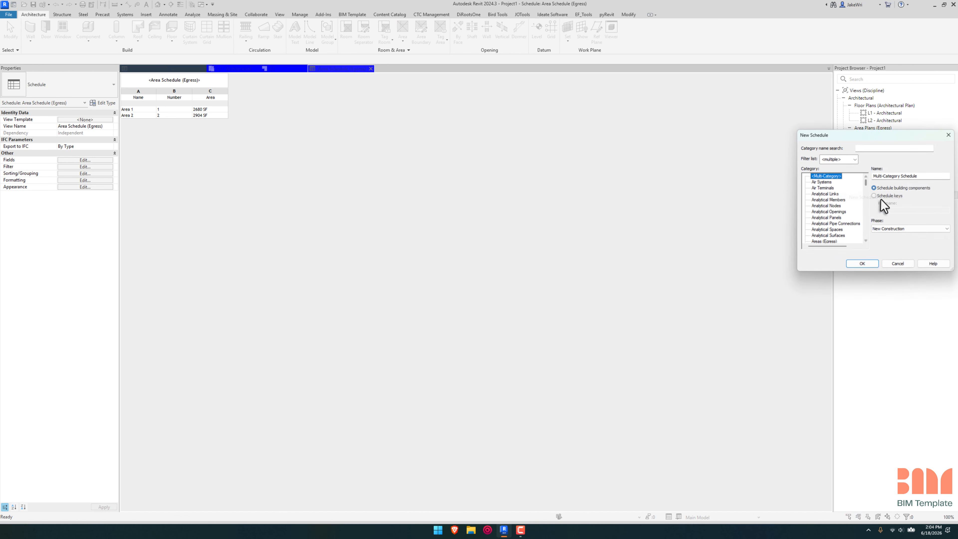
{"action": "scroll", "coordinate": [864, 195], "scroll_direction": "down", "scroll_amount": 6}
{"action": "scroll", "coordinate": [866, 198], "scroll_direction": "up", "scroll_amount": 8}
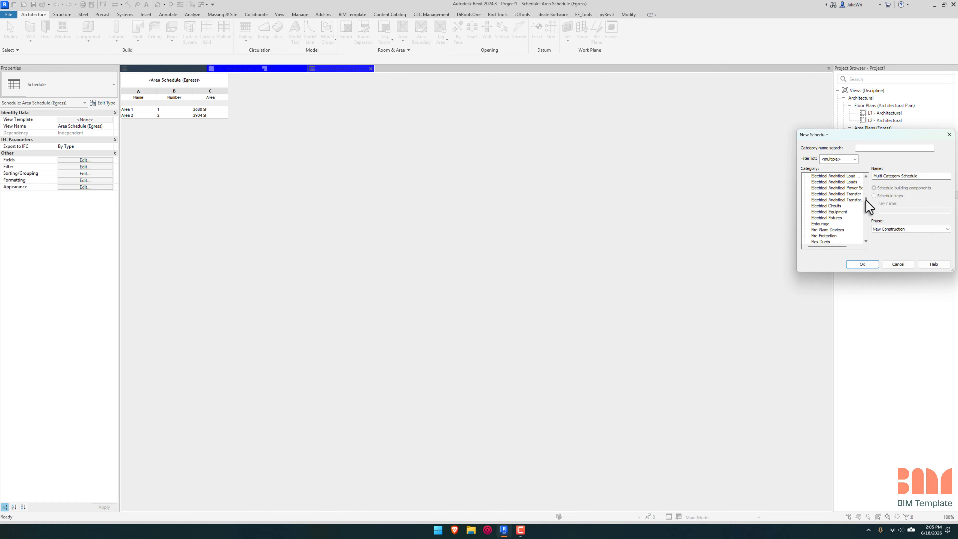
{"action": "left_click", "coordinate": [842, 201]}
{"action": "left_click", "coordinate": [891, 196]}
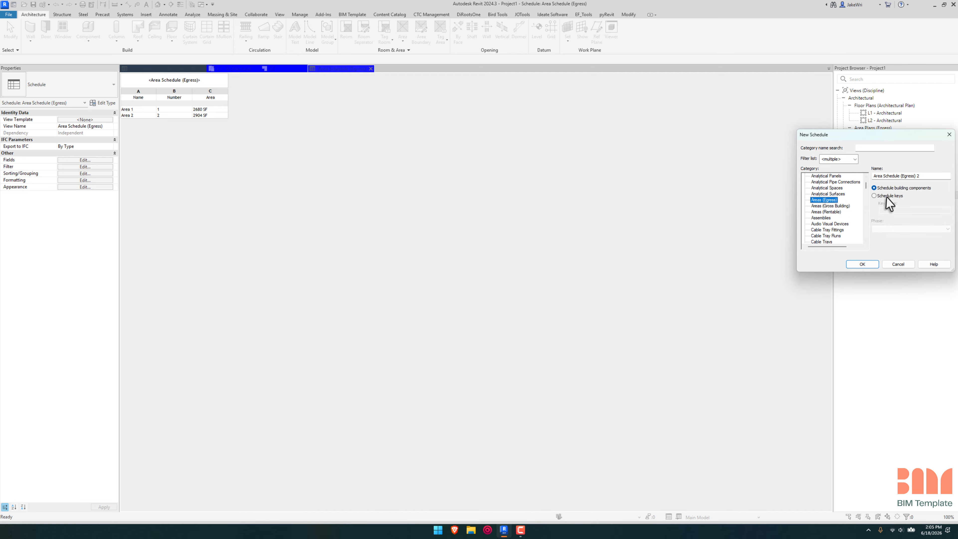
{"action": "triple_click", "coordinate": [913, 211]}
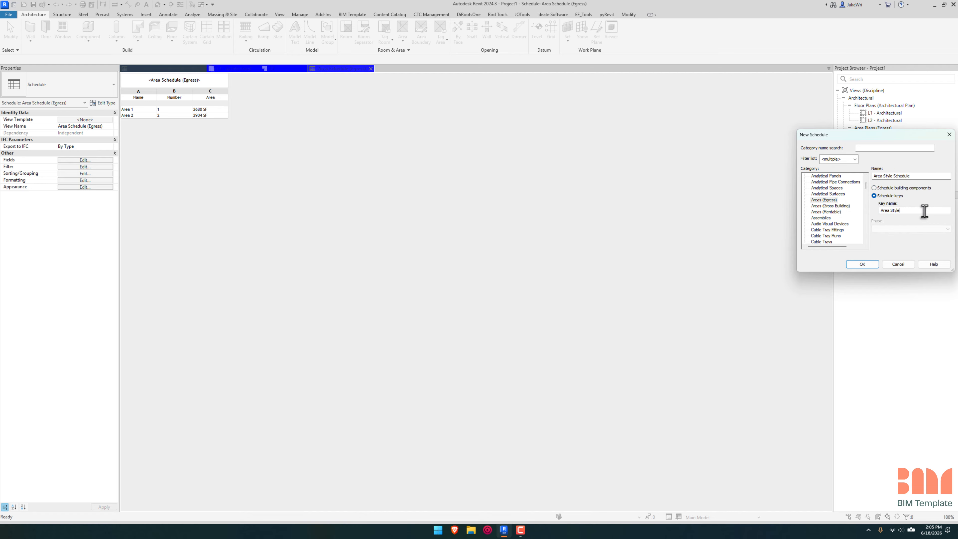
{"action": "type", "text": "Occupant Load Value"}
{"action": "left_click", "coordinate": [865, 264]}
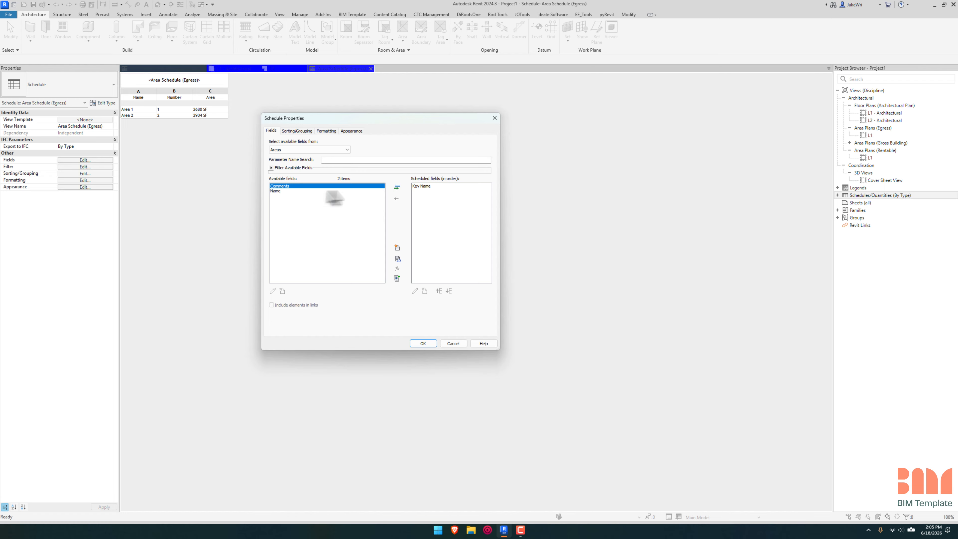
Step: Add a project parameter named Occupant Load Value with the Number data type to the key schedule and accept its properties
{"action": "left_click", "coordinate": [425, 186]}
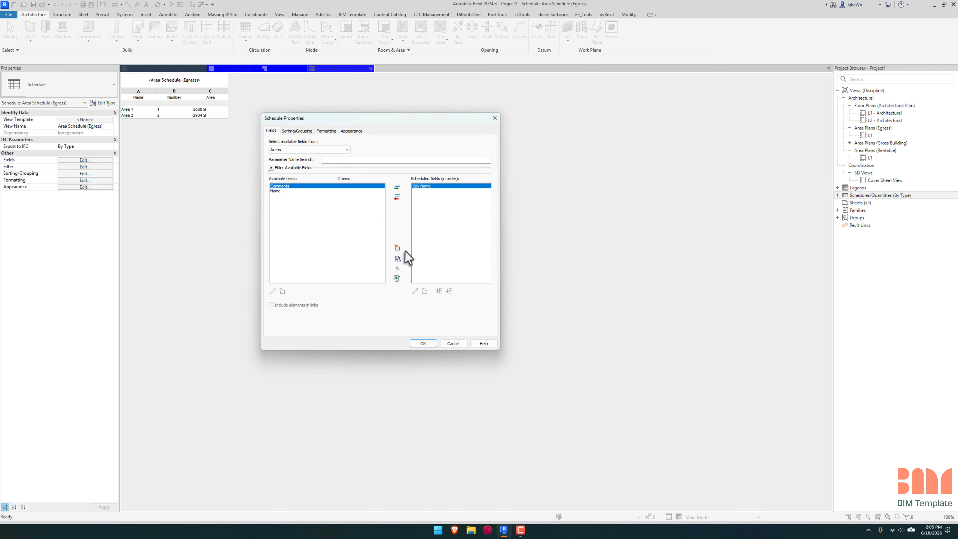
{"action": "left_click", "coordinate": [397, 248]}
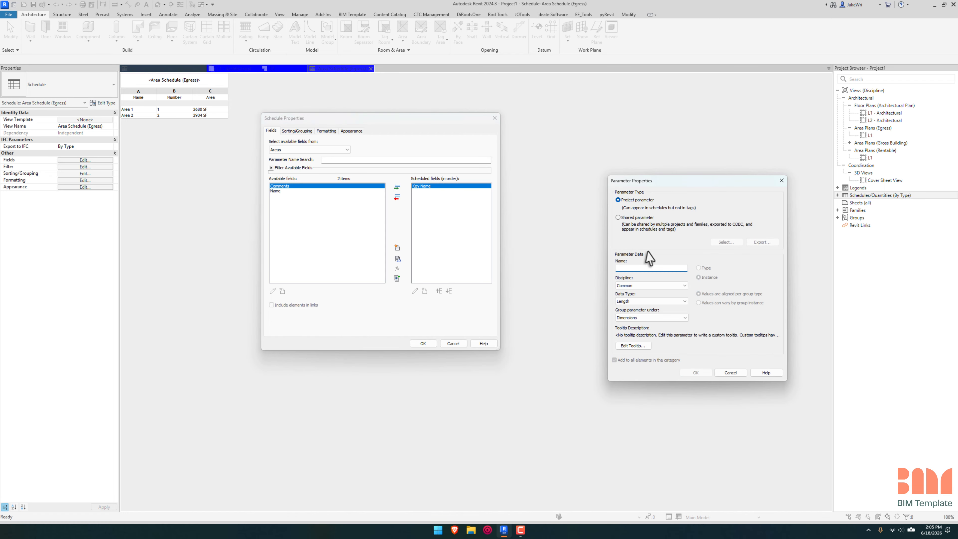
{"action": "left_click_drag", "start_coordinate": [680, 186], "coordinate": [588, 156]}
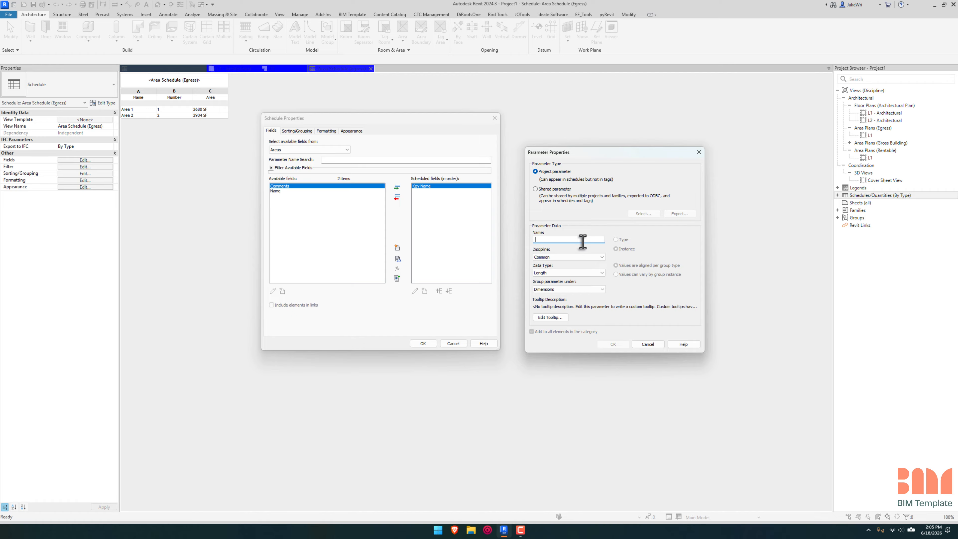
{"action": "type", "text": "Occupant Load Value"}
{"action": "left_click", "coordinate": [562, 272]}
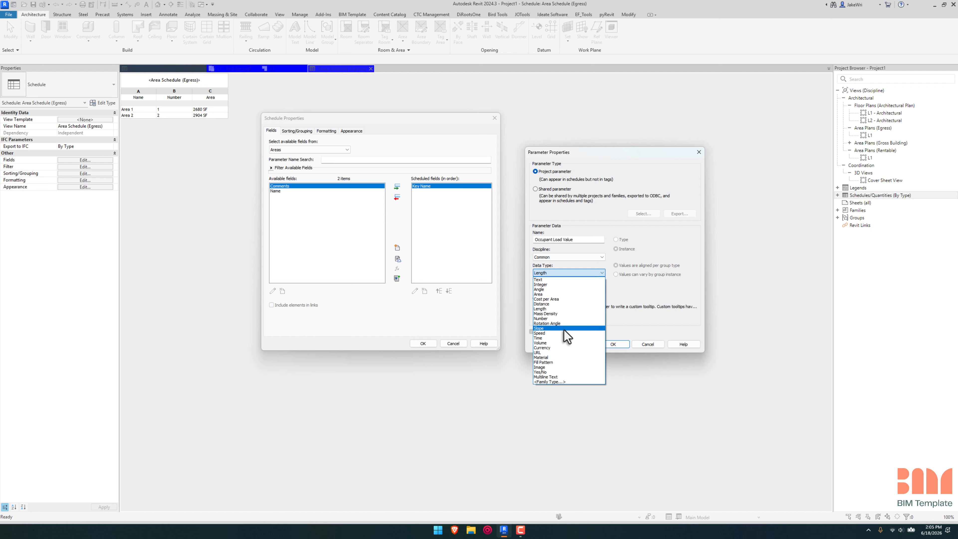
{"action": "left_click", "coordinate": [561, 319]}
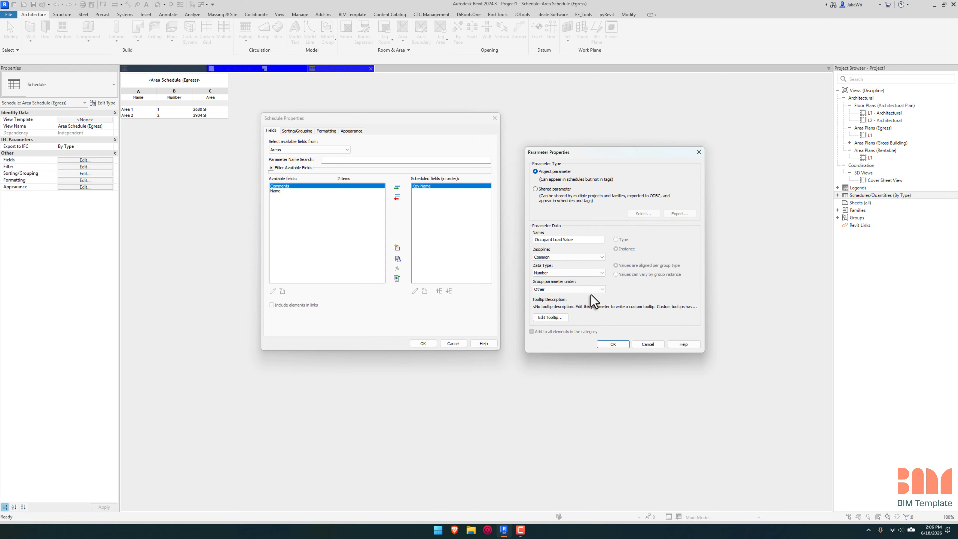
{"action": "left_click", "coordinate": [615, 343]}
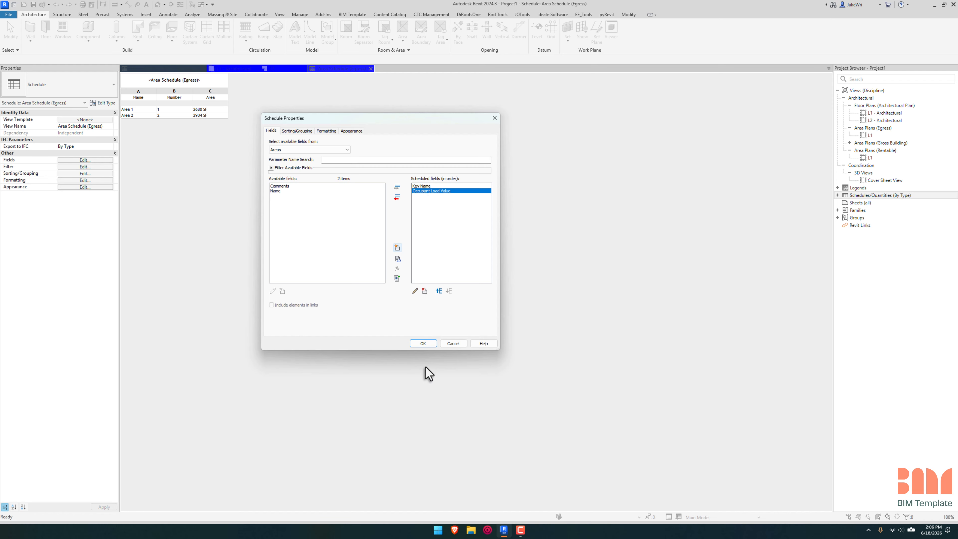
{"action": "left_click", "coordinate": [423, 343]}
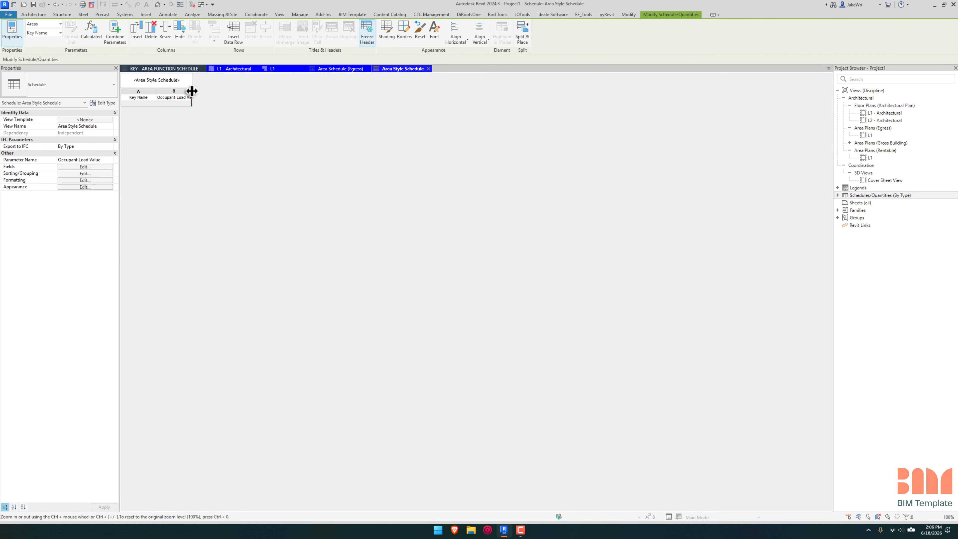
Step: Widen the Occupant Load Value column and add a Business key row with an occupant load value of 50
{"action": "left_click_drag", "start_coordinate": [193, 97], "coordinate": [236, 97]}
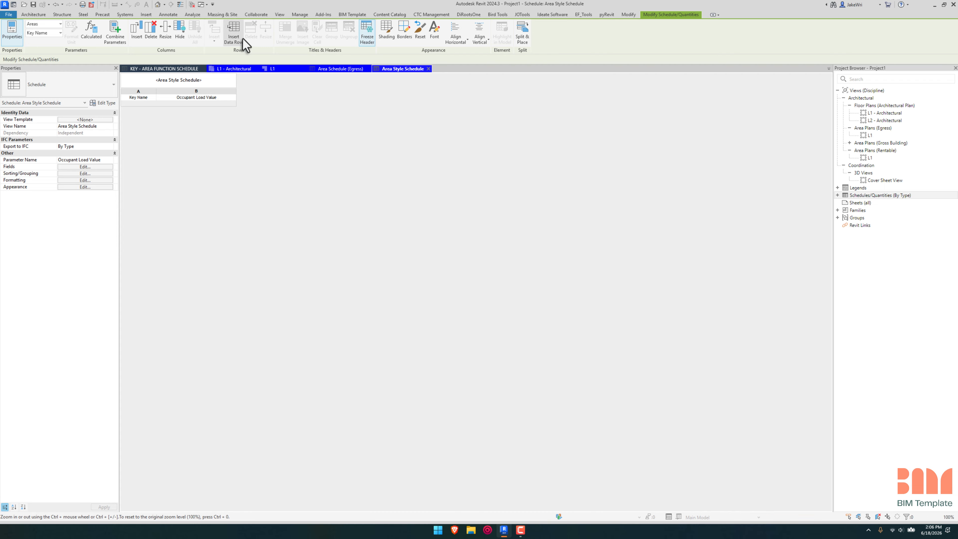
{"action": "left_click", "coordinate": [238, 30]}
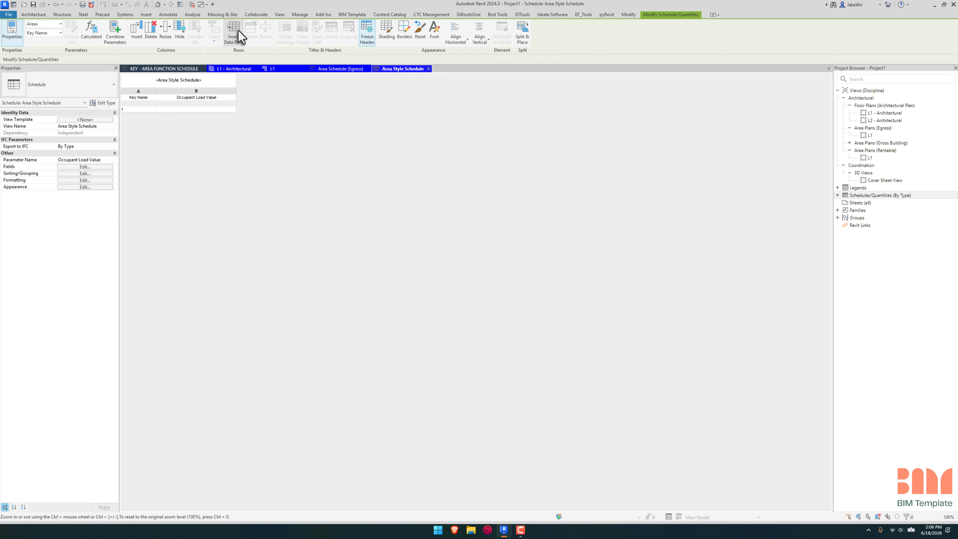
{"action": "left_click", "coordinate": [143, 110]}
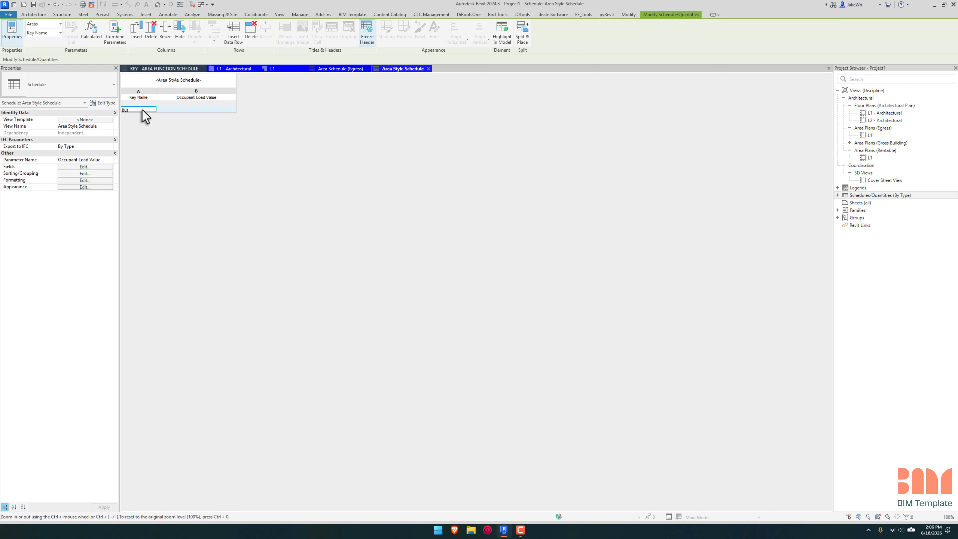
{"action": "type", "text": "Business"}
{"action": "left_click", "coordinate": [181, 109]}
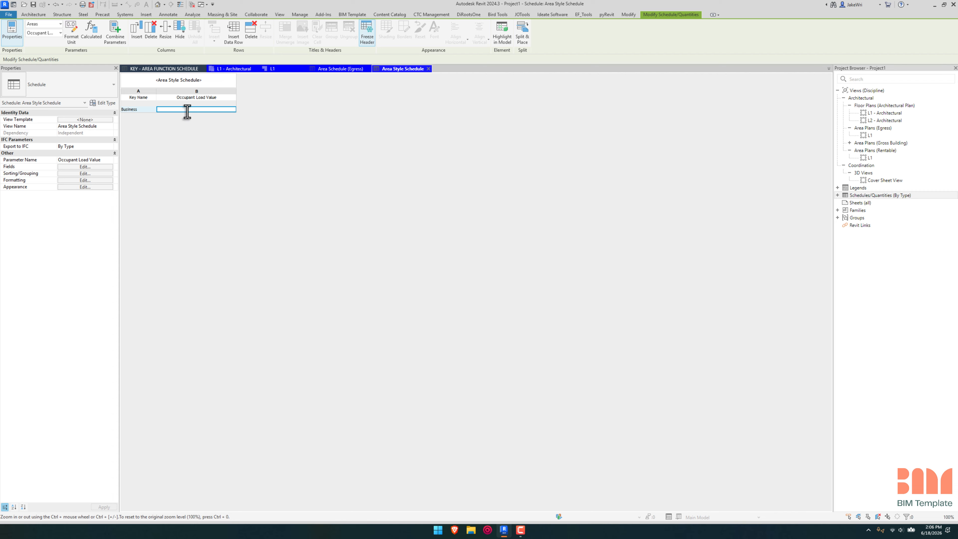
{"action": "type", "text": "50"}
{"action": "left_click", "coordinate": [192, 97]}
{"action": "left_click", "coordinate": [193, 109]}
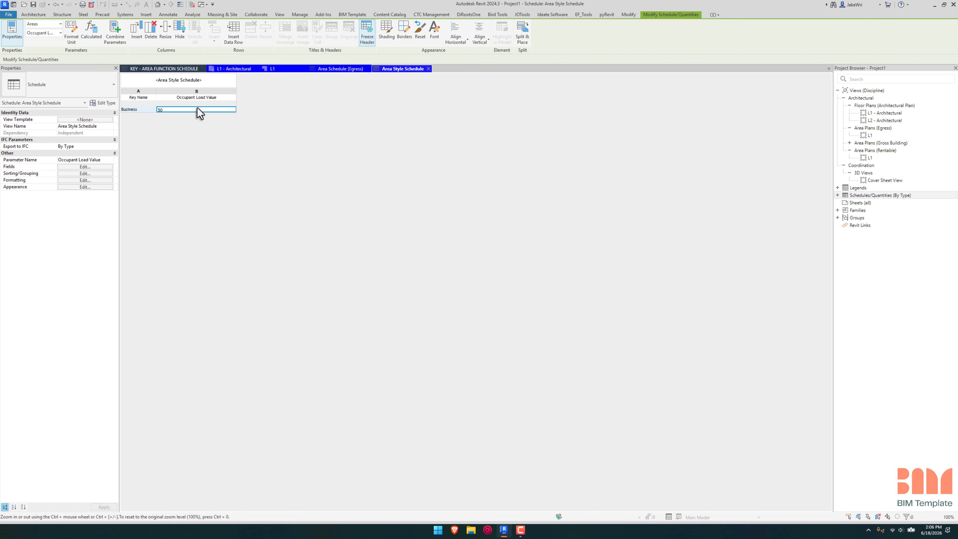
{"action": "left_click", "coordinate": [193, 109]}
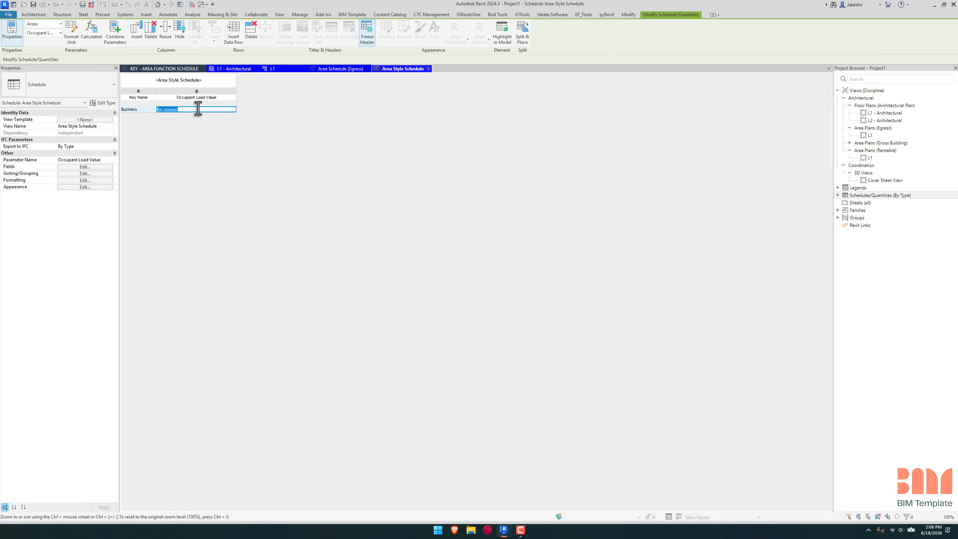
Step: Insert another key row named Arena with an occupant load value of 15
{"action": "left_click", "coordinate": [138, 110]}
{"action": "left_click", "coordinate": [238, 32]}
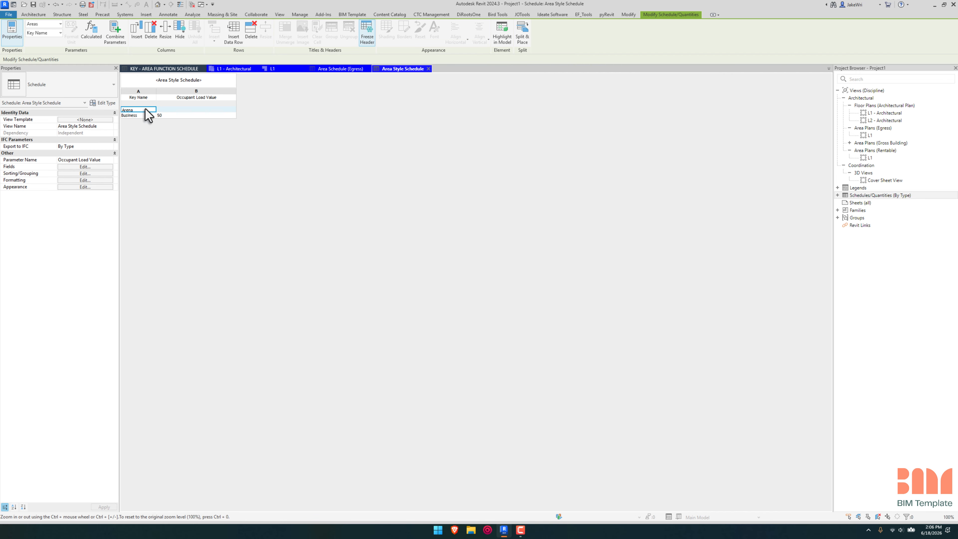
{"action": "key", "text": "Tab"}
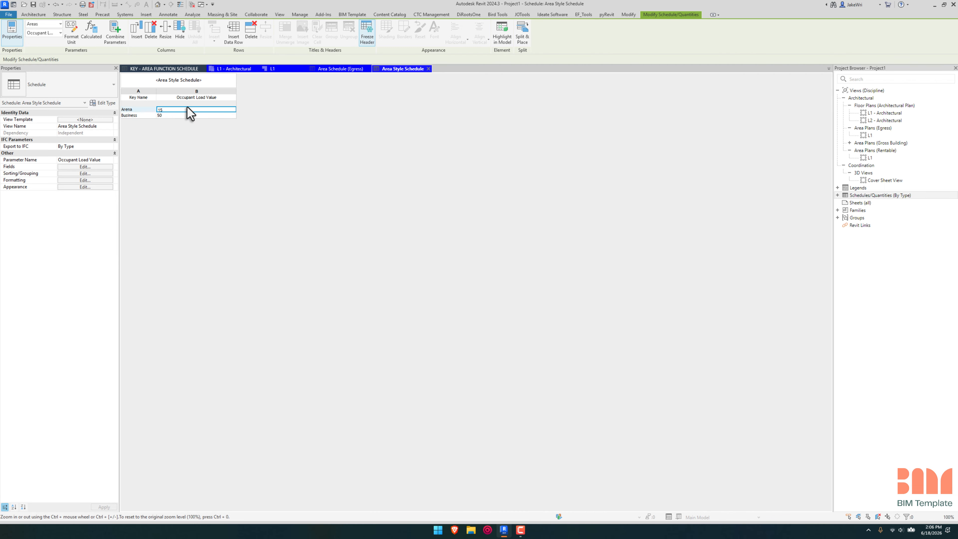
{"action": "left_click", "coordinate": [210, 116]}
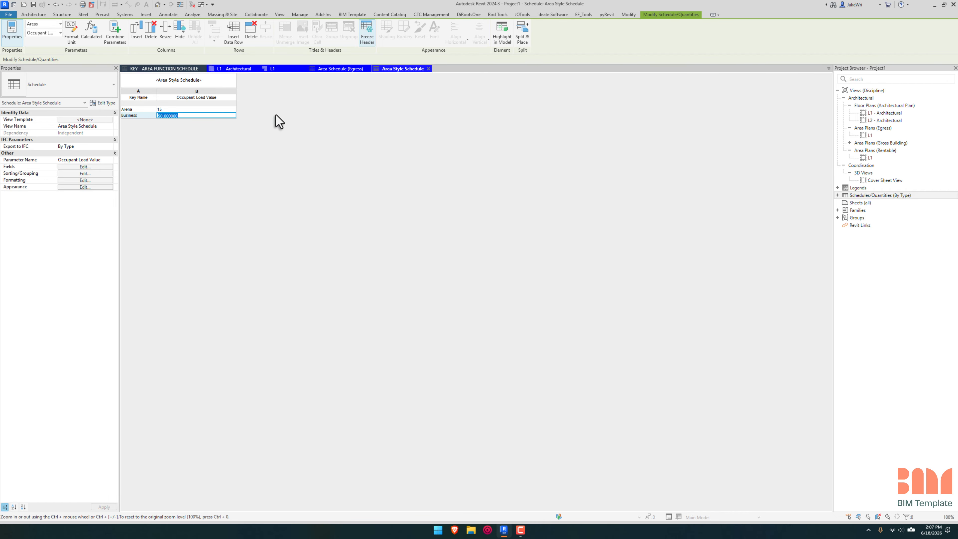
Step: Look at the two areas on the L1 egress area plan and return to the Area Style Schedule
{"action": "left_click", "coordinate": [273, 69]}
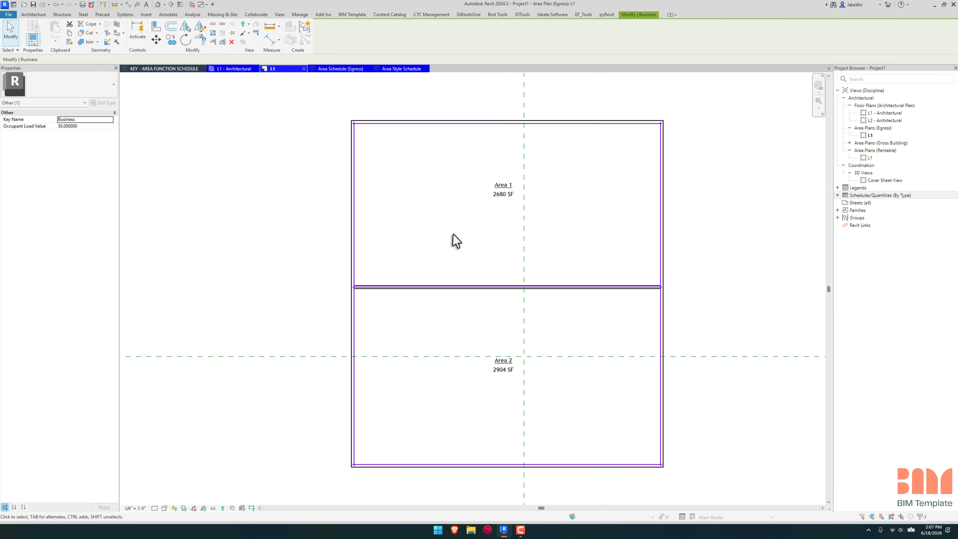
{"action": "left_click", "coordinate": [402, 68]}
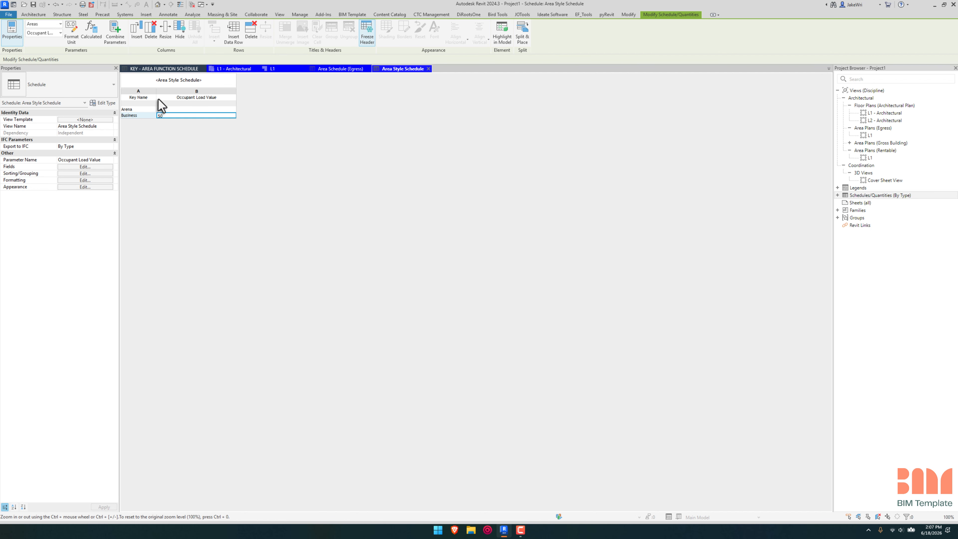
Step: Add the first available Occupant Load Value field to the Area Schedule (Egress)
{"action": "left_click", "coordinate": [354, 70]}
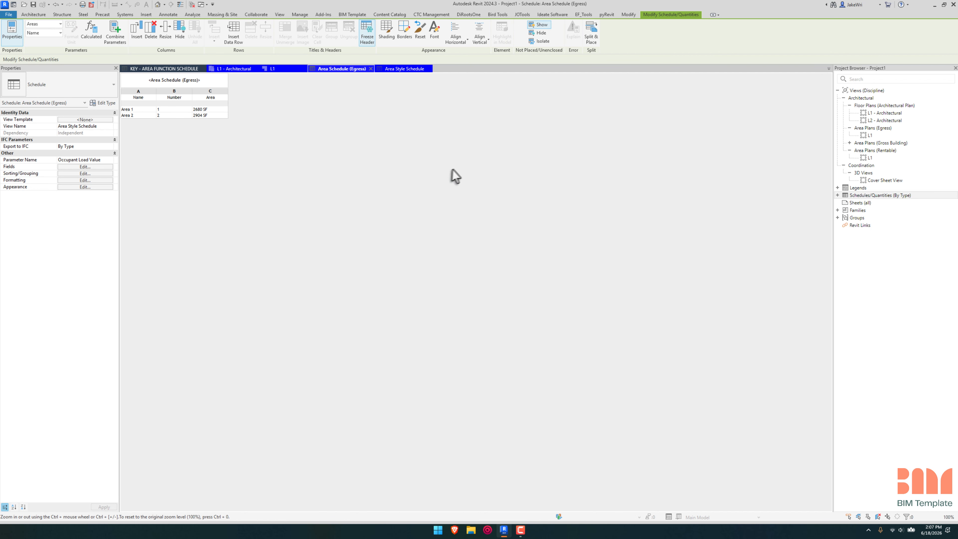
{"action": "left_click", "coordinate": [97, 161]}
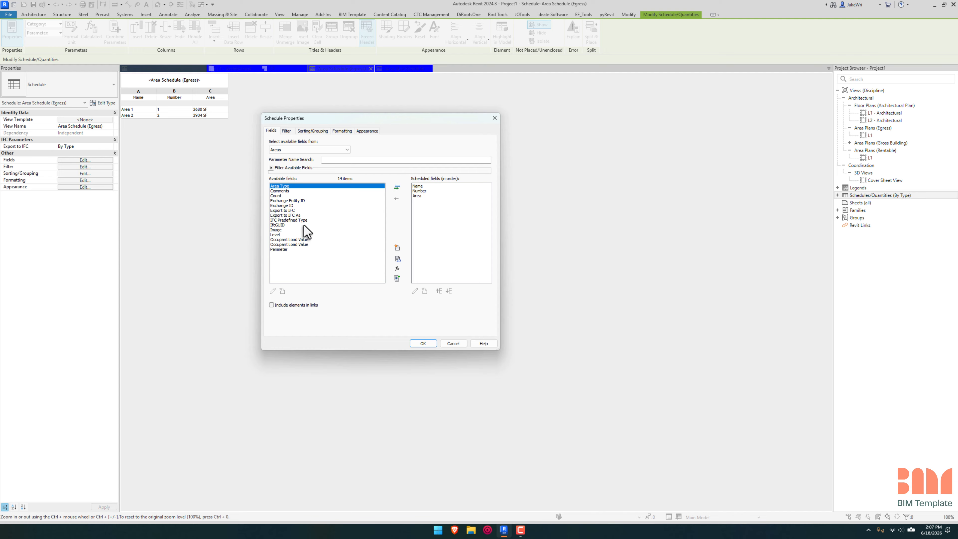
{"action": "left_click", "coordinate": [292, 240]}
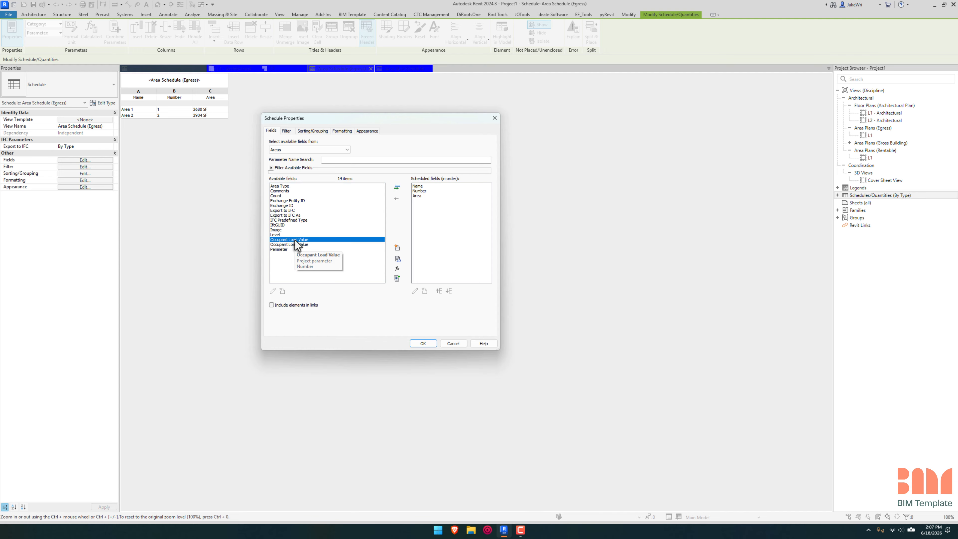
{"action": "left_click", "coordinate": [397, 187]}
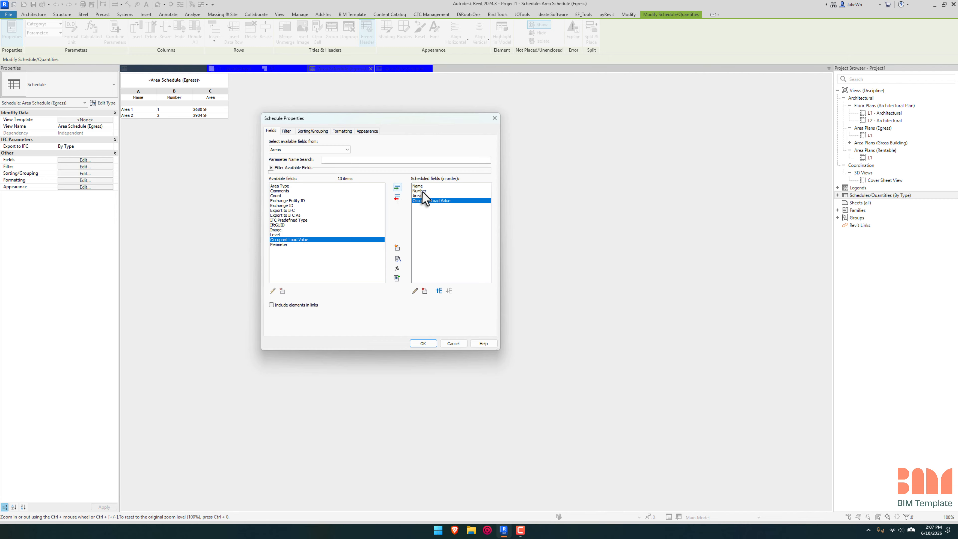
{"action": "left_click", "coordinate": [421, 343]}
{"action": "left_click", "coordinate": [260, 109]}
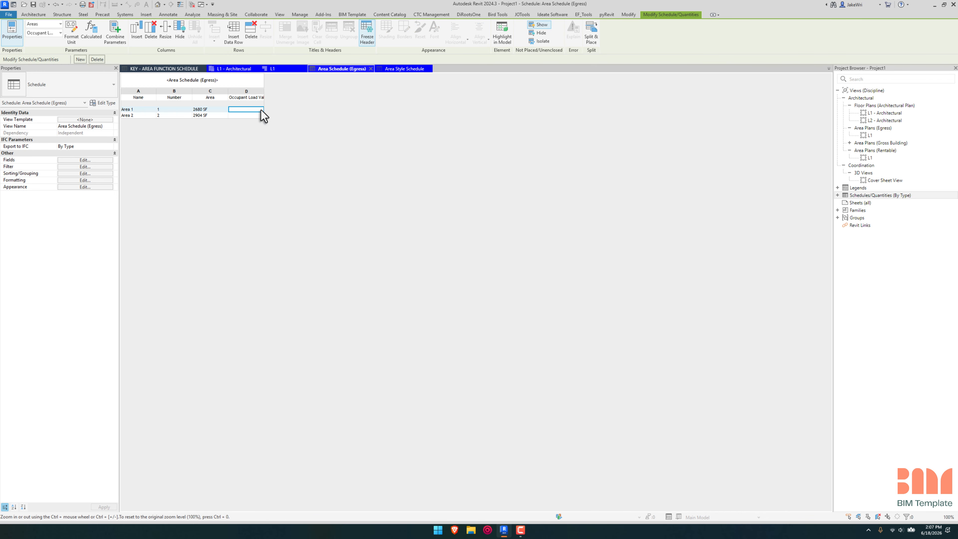
Step: Add the remaining Occupant Load Value field to the egress area schedule as well
{"action": "left_click", "coordinate": [85, 160]}
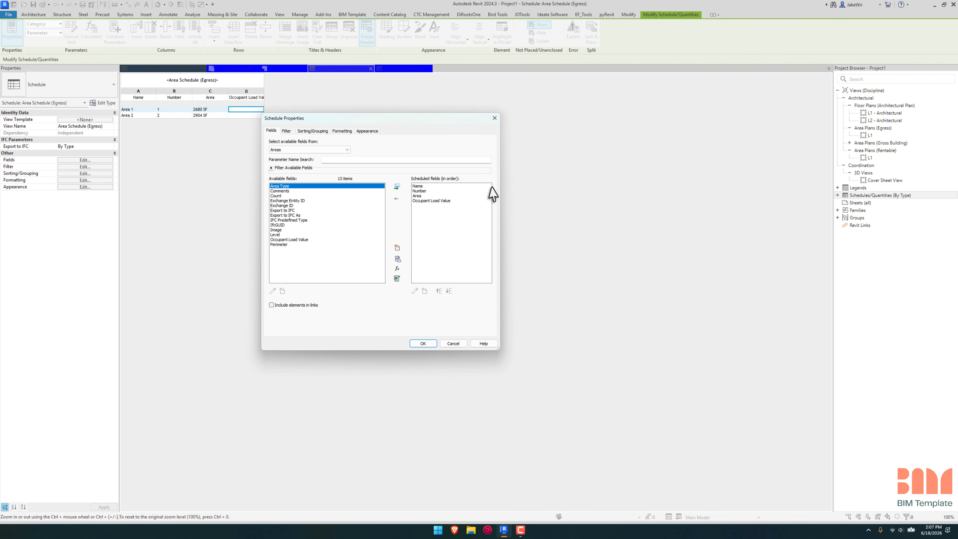
{"action": "left_click", "coordinate": [281, 240]}
{"action": "left_click", "coordinate": [397, 187]}
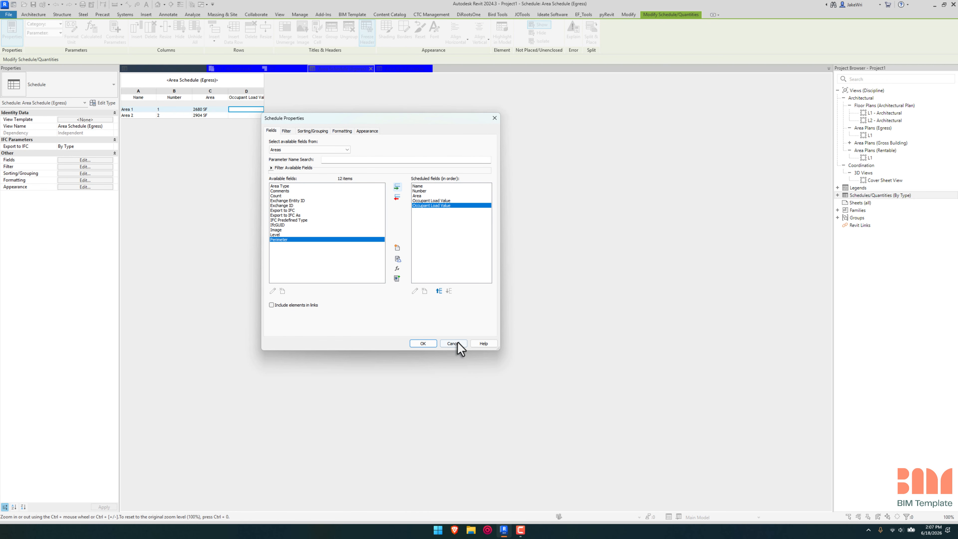
{"action": "left_click", "coordinate": [423, 343]}
{"action": "left_click", "coordinate": [290, 97]}
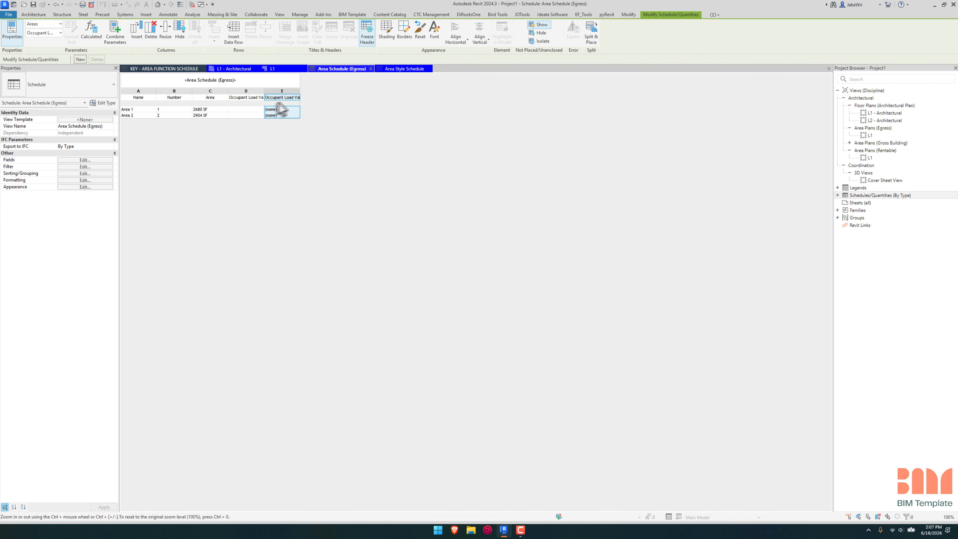
Step: Reorder the egress area schedule's fields so the second Occupant Load Value field comes before the first
{"action": "left_click", "coordinate": [97, 160]}
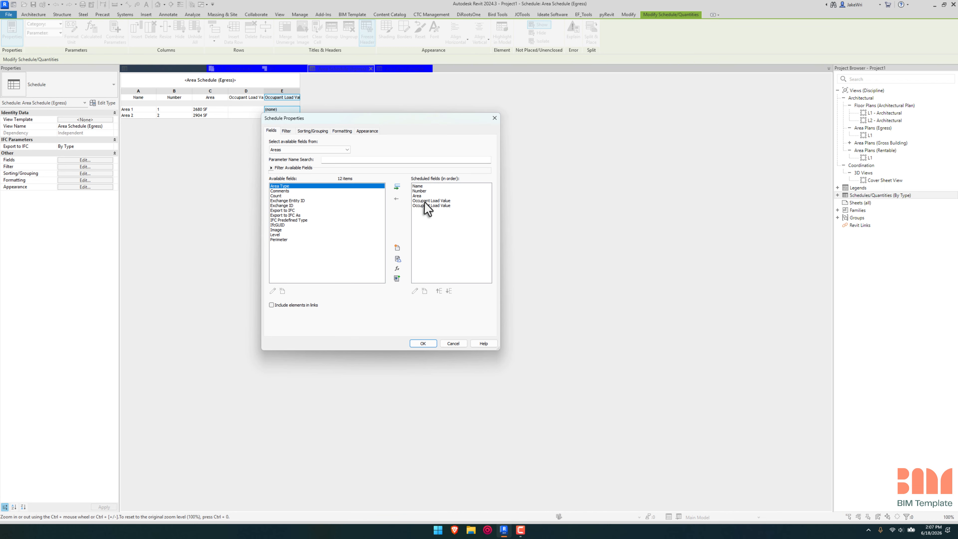
{"action": "left_click", "coordinate": [439, 291]}
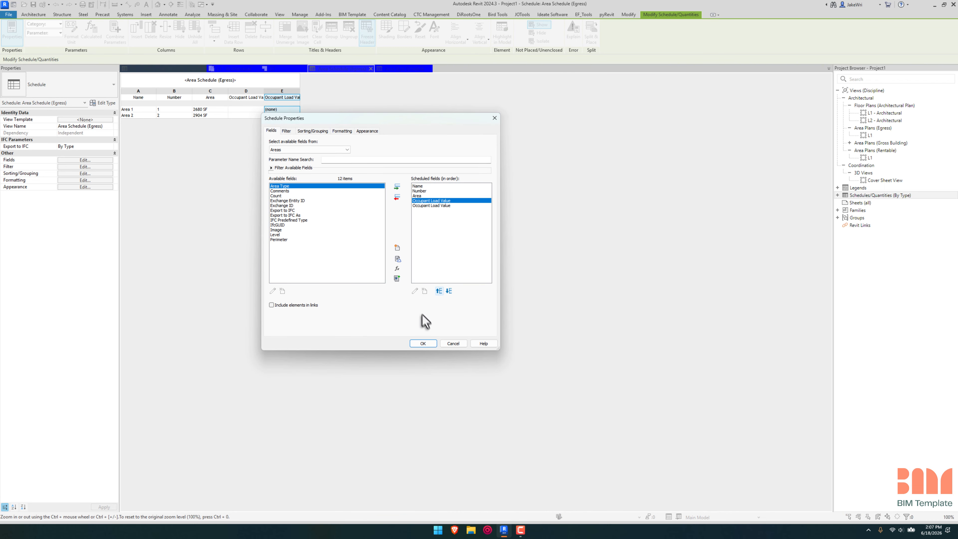
{"action": "left_click", "coordinate": [429, 343]}
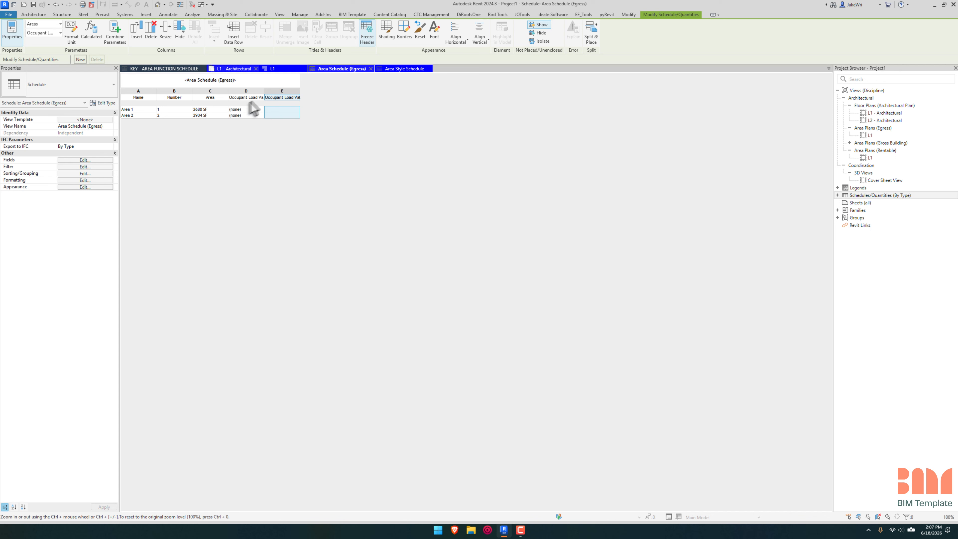
Step: Change the value column's heading in the Area Style Schedule to Occupant Ratio and widen the last column of the egress area schedule
{"action": "left_click", "coordinate": [400, 68]}
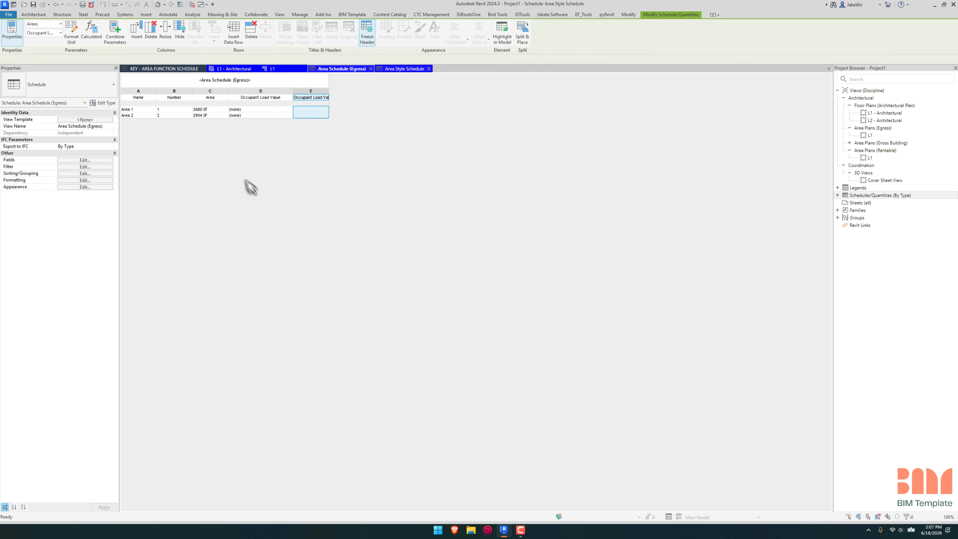
{"action": "left_click", "coordinate": [200, 97]}
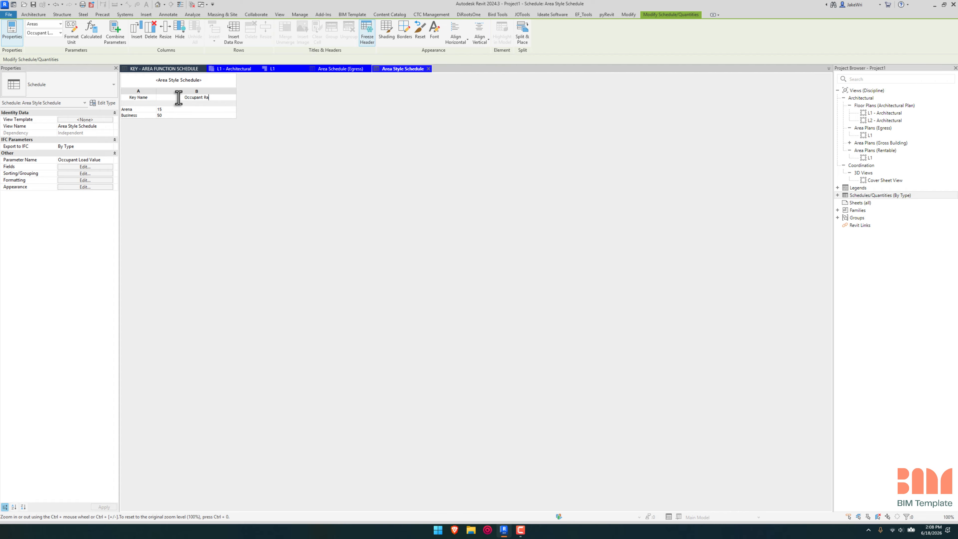
{"action": "type", "text": "Occupant Ratio"}
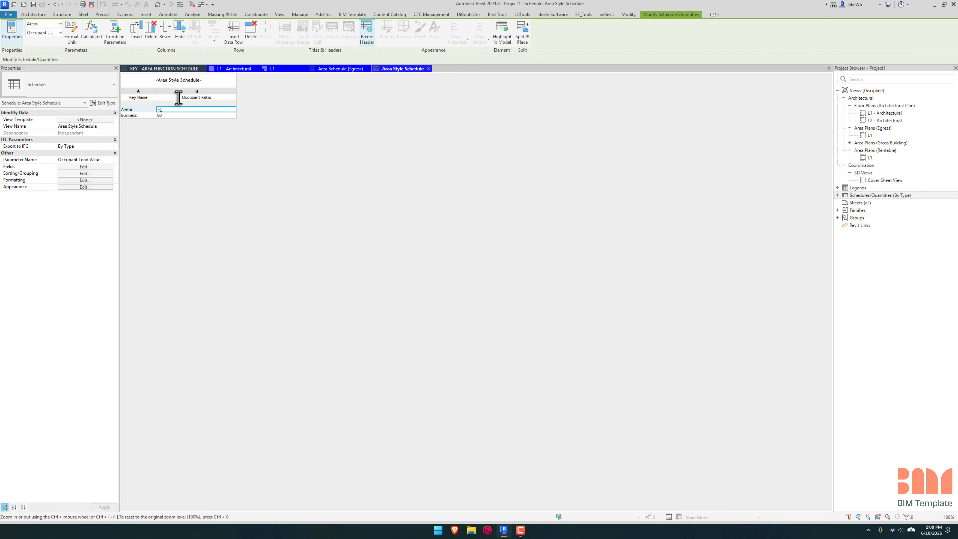
{"action": "left_click", "coordinate": [340, 68]}
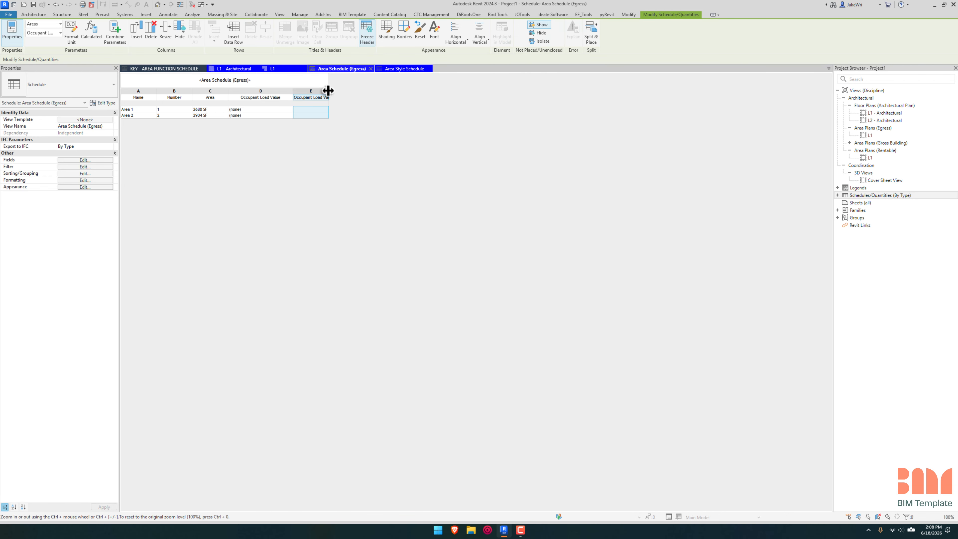
{"action": "left_click_drag", "start_coordinate": [328, 91], "coordinate": [371, 92]}
Step: Rename the Area Style Schedule's Occupant Load Value number parameter to Occupant Ratio
{"action": "left_click", "coordinate": [419, 68]}
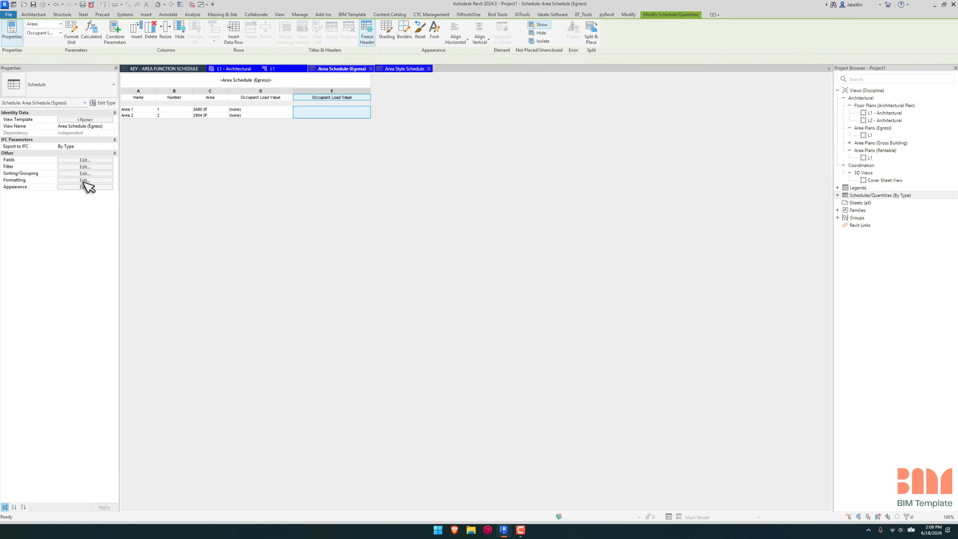
{"action": "left_click", "coordinate": [85, 167]}
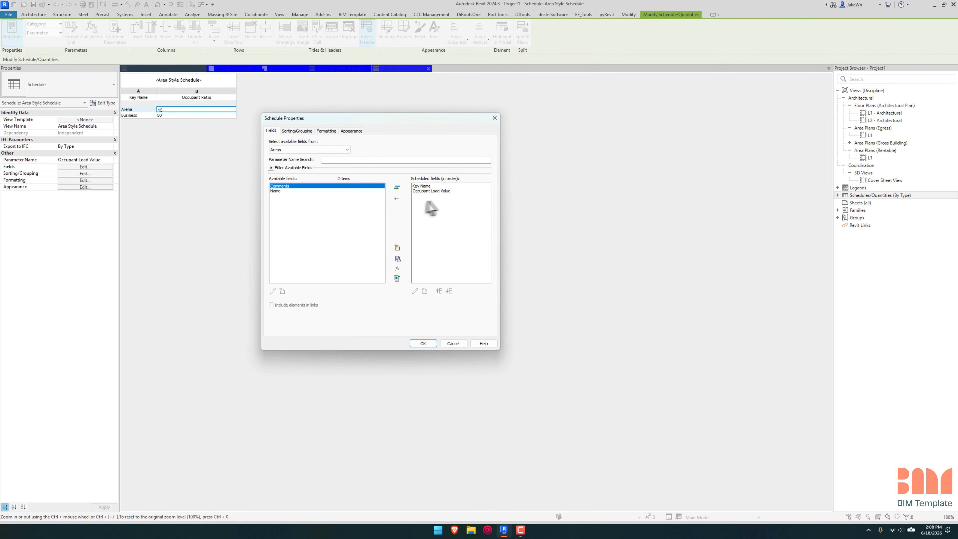
{"action": "left_click", "coordinate": [440, 192]}
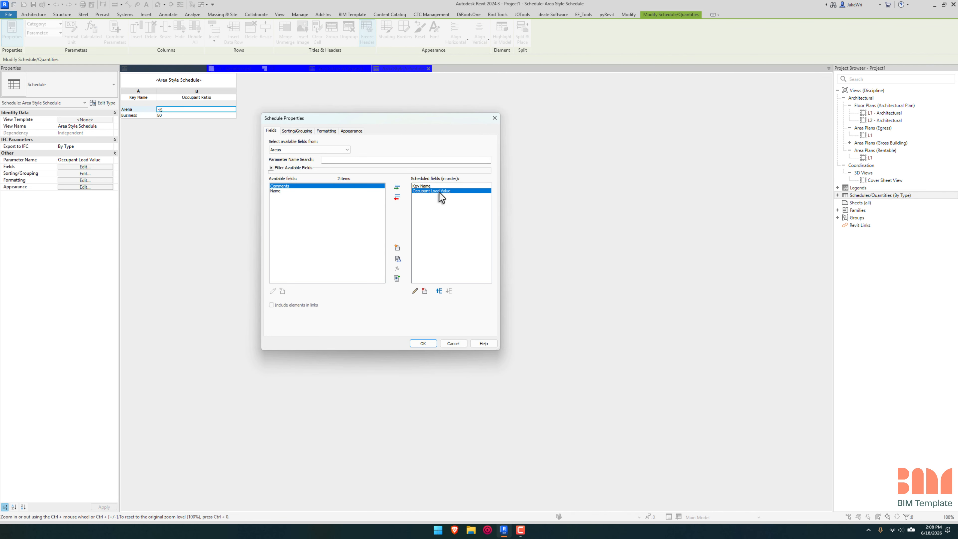
{"action": "left_click", "coordinate": [415, 291]}
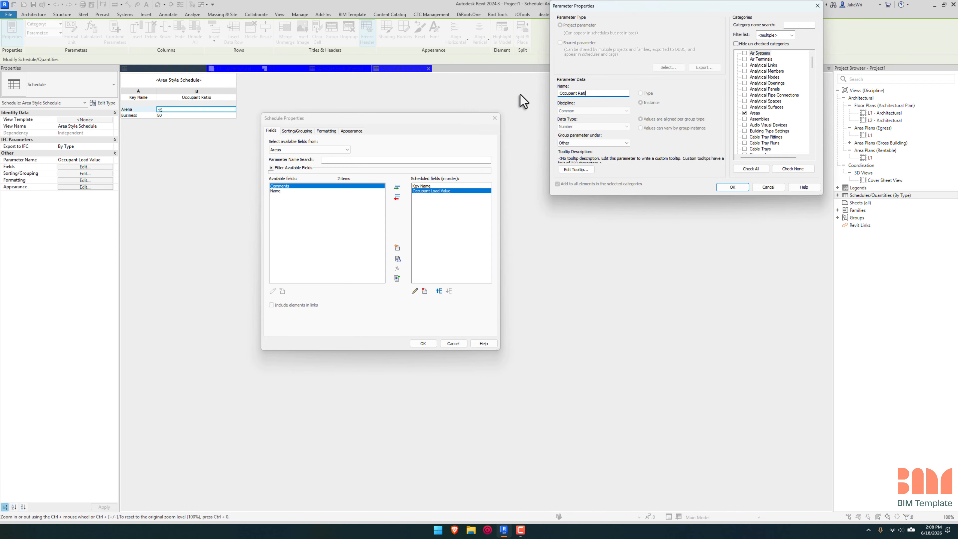
{"action": "key", "text": "Return"}
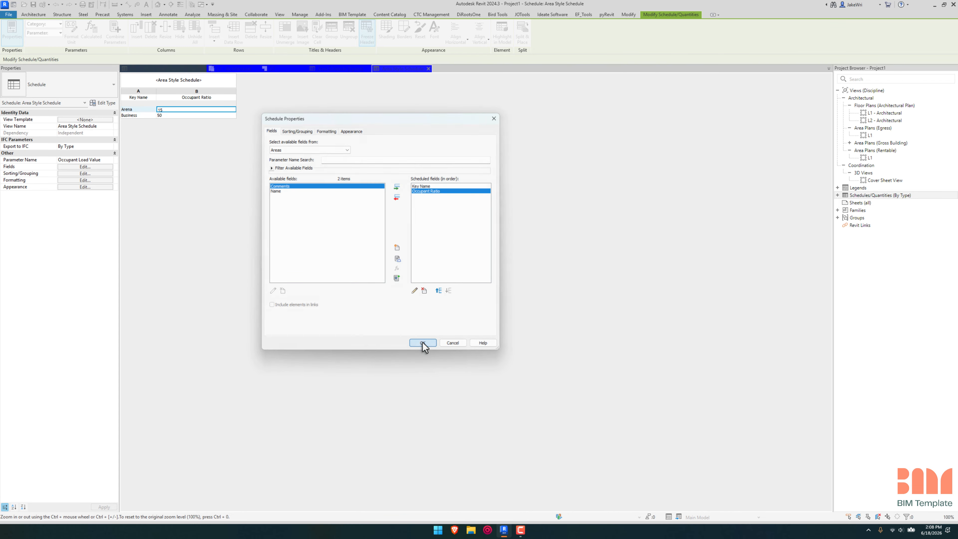
{"action": "left_click", "coordinate": [423, 344]}
Step: Set the heading of the Occupant Ratio field in Area Schedule (Egress) to Occupant Ratio
{"action": "left_click", "coordinate": [356, 70]}
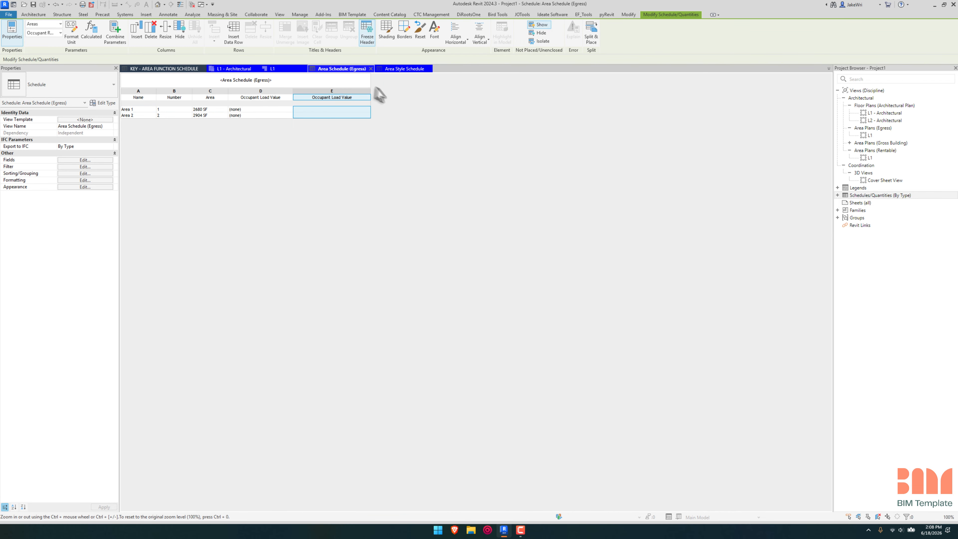
{"action": "left_click", "coordinate": [85, 160]}
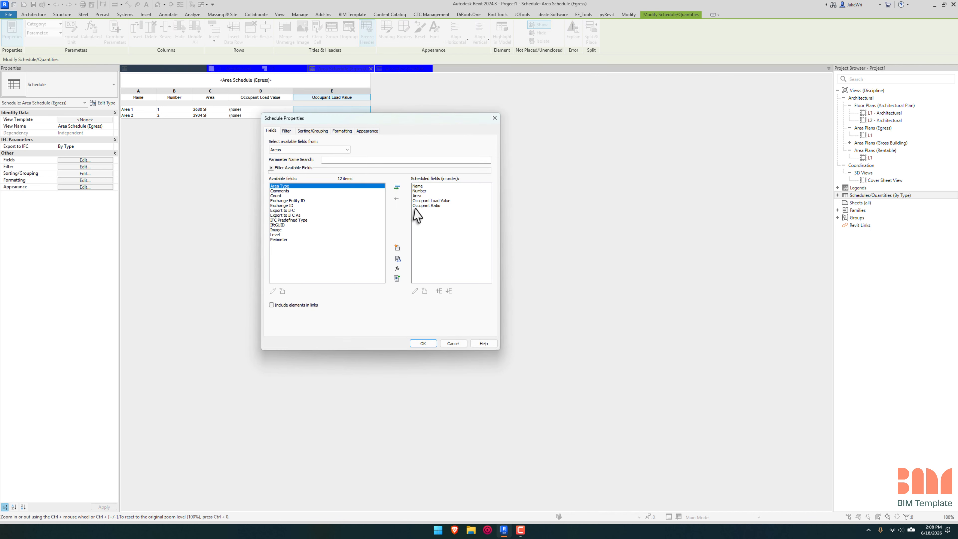
{"action": "left_click", "coordinate": [443, 206]}
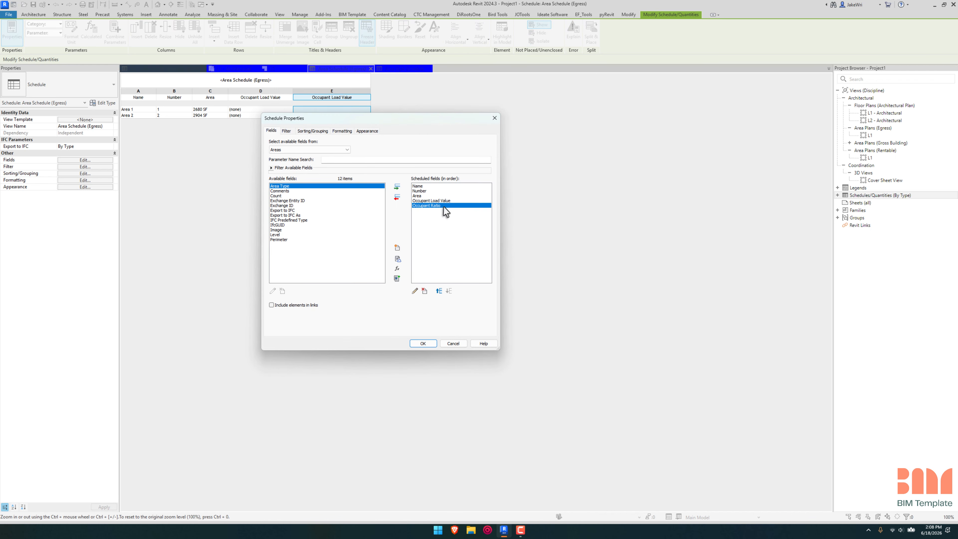
{"action": "left_click", "coordinate": [342, 131]}
{"action": "left_click", "coordinate": [367, 131]}
{"action": "left_click", "coordinate": [342, 131]}
{"action": "left_click", "coordinate": [279, 170]}
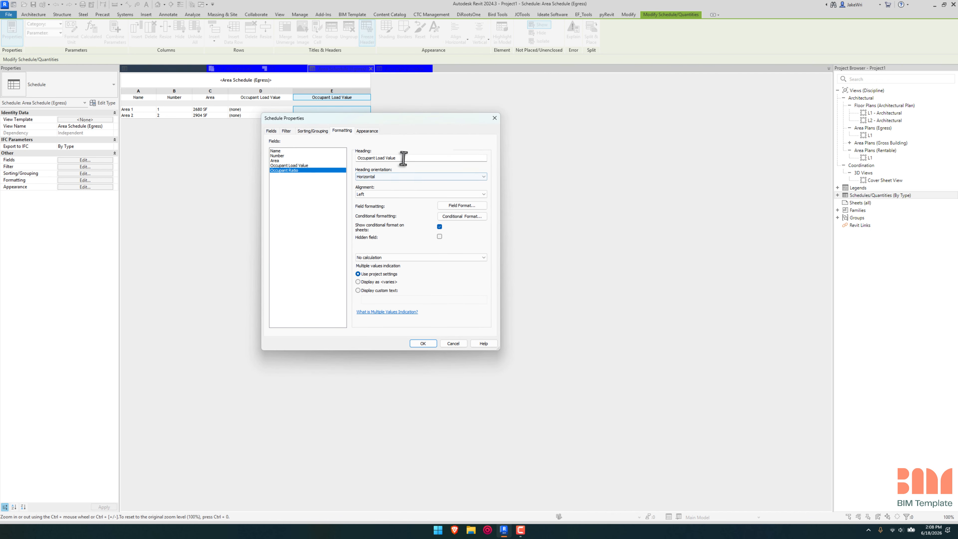
{"action": "left_click_drag", "start_coordinate": [399, 157], "coordinate": [382, 159]}
{"action": "type", "text": "Ra"}
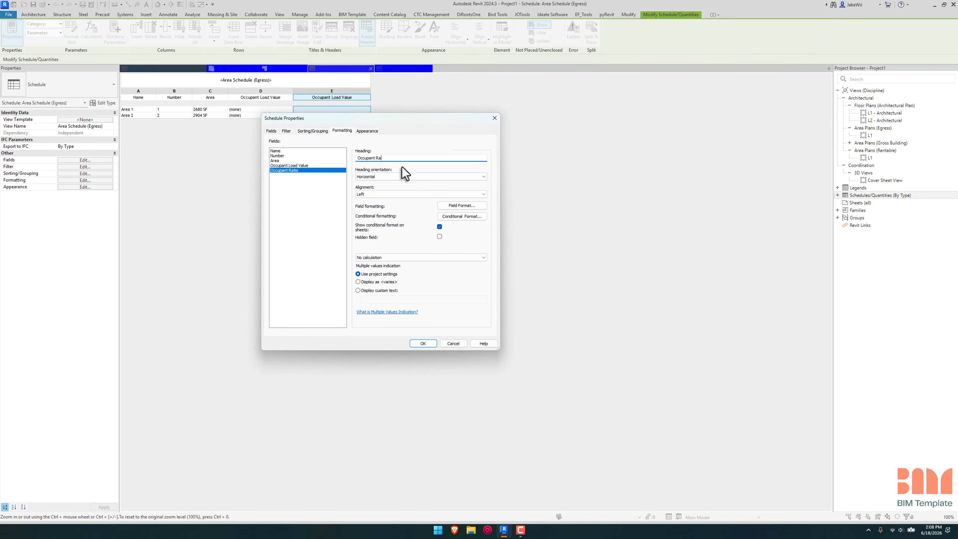
{"action": "type", "text": "tio"}
{"action": "key", "text": "Return"}
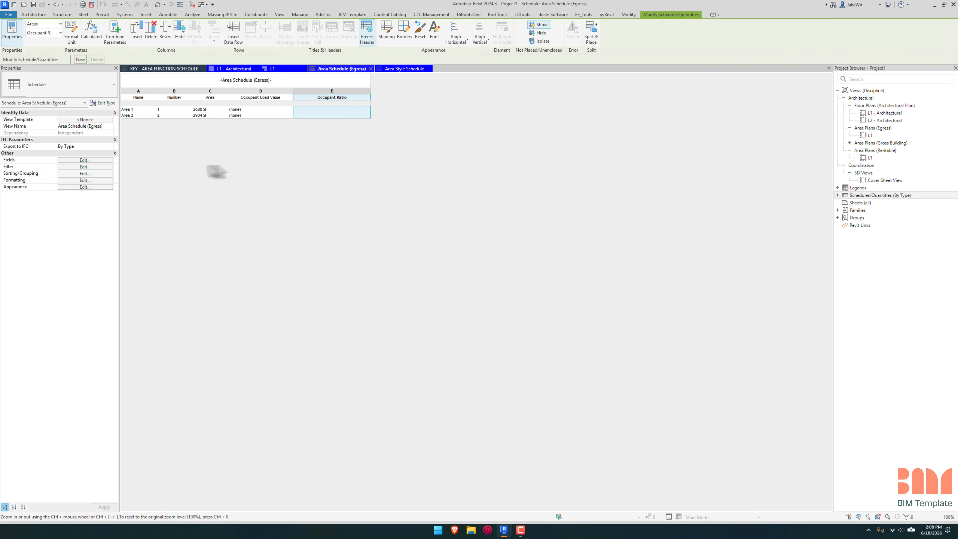
Step: Assign the Arena occupant load value to Area 1 and Business to Area 2 in the egress area schedule
{"action": "left_click", "coordinate": [210, 109]}
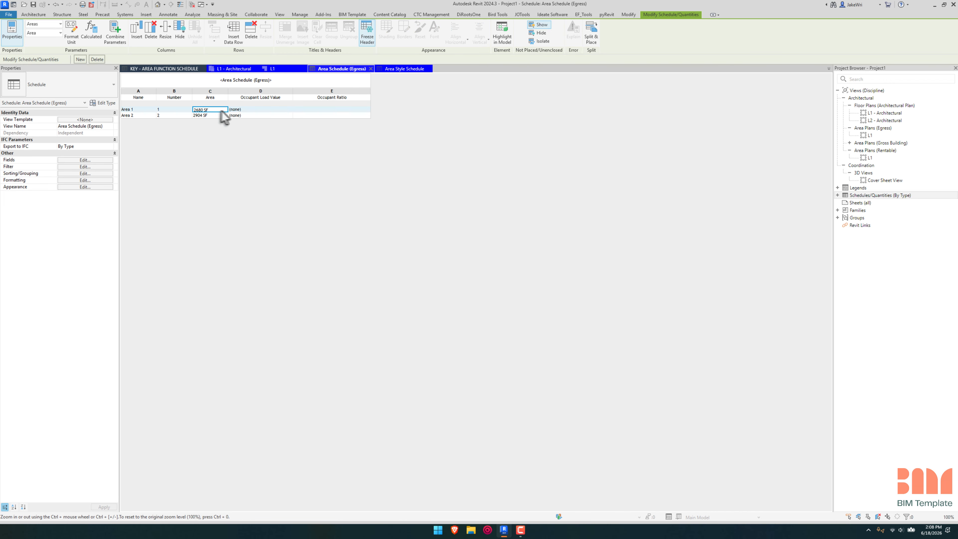
{"action": "left_click", "coordinate": [258, 110]}
{"action": "left_click", "coordinate": [290, 109]}
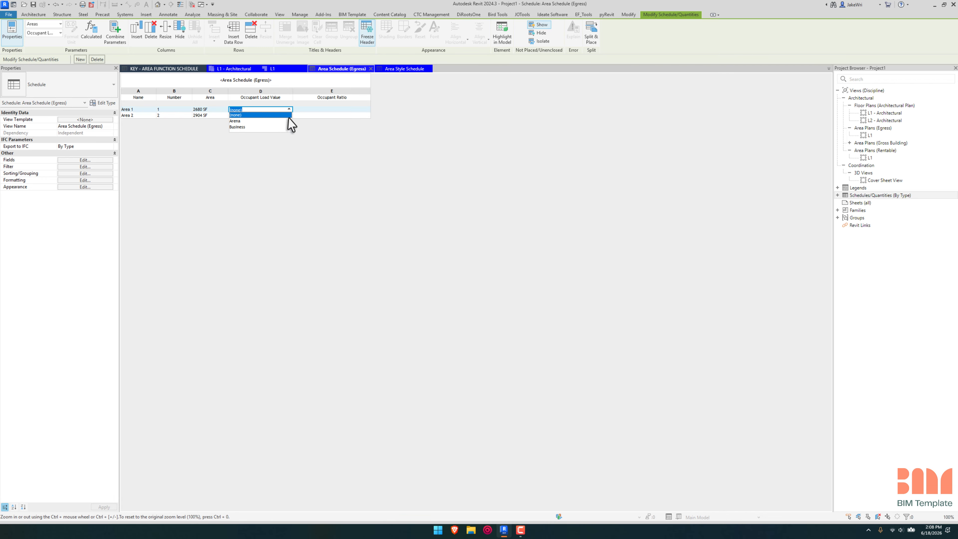
{"action": "left_click", "coordinate": [244, 121]}
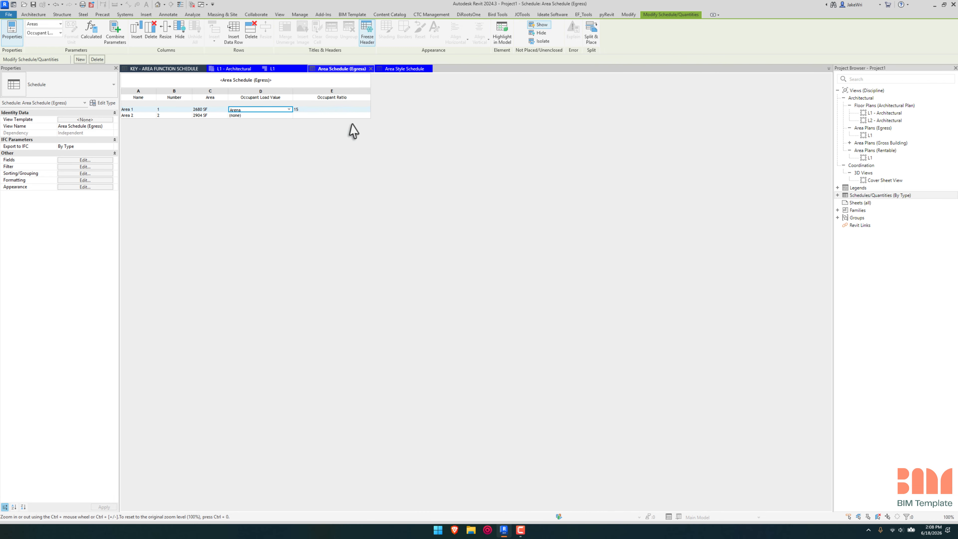
{"action": "left_click", "coordinate": [289, 115]}
{"action": "left_click", "coordinate": [238, 133]}
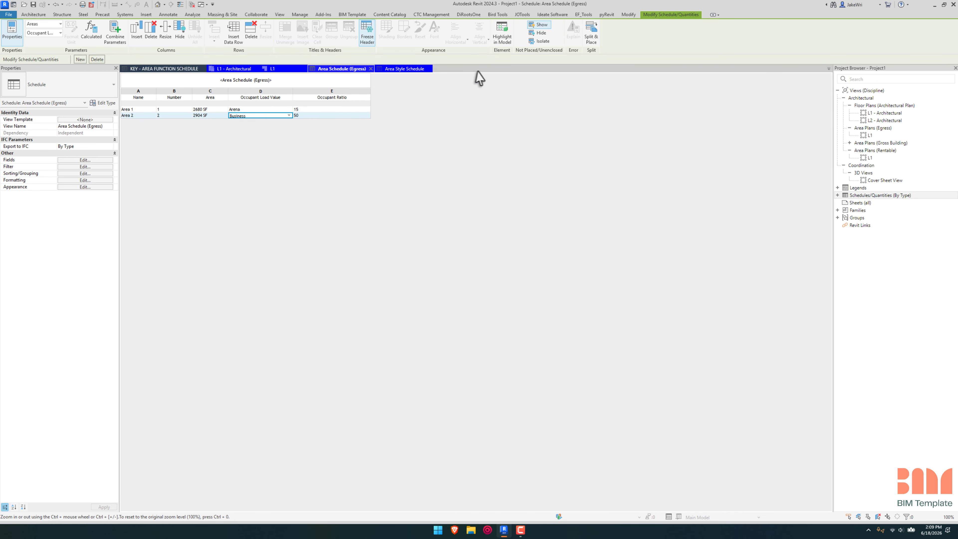
Step: Start a calculated value named Occupants for the egress area schedule
{"action": "left_click", "coordinate": [91, 160]}
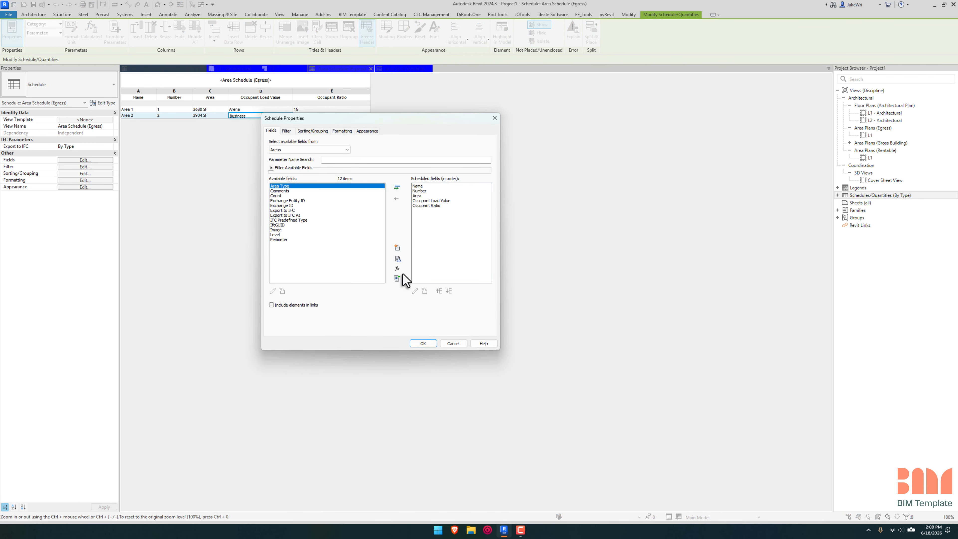
{"action": "left_click", "coordinate": [397, 269]}
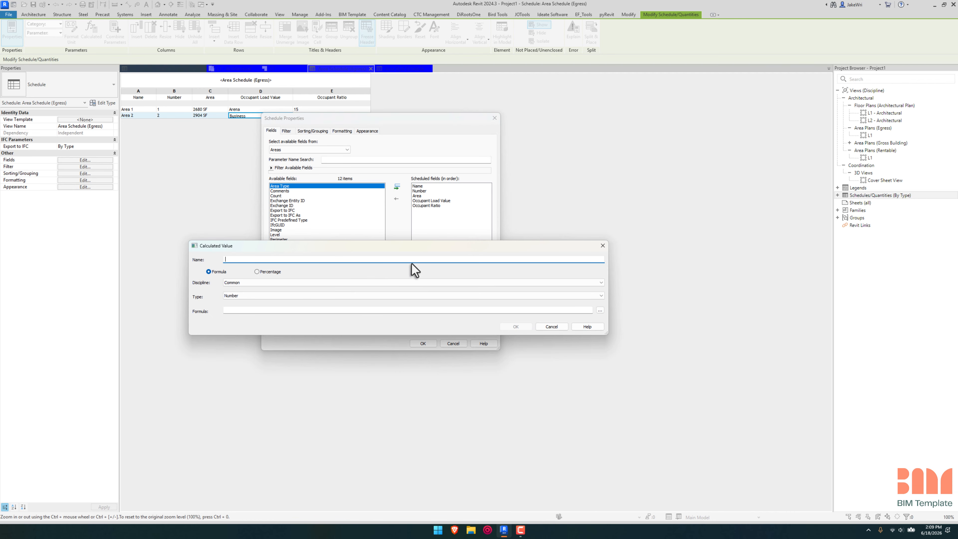
{"action": "left_click_drag", "start_coordinate": [410, 246], "coordinate": [655, 222]}
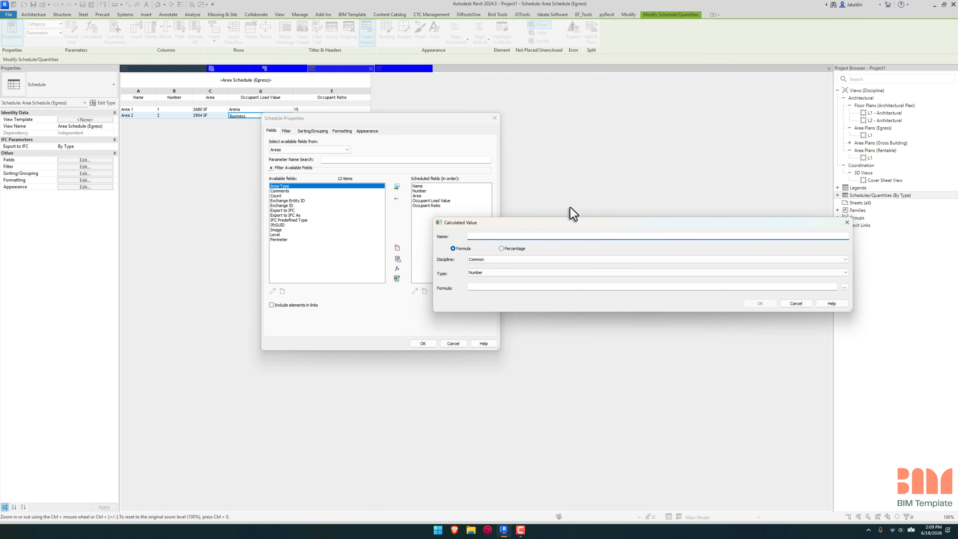
{"action": "type", "text": "Occupants"}
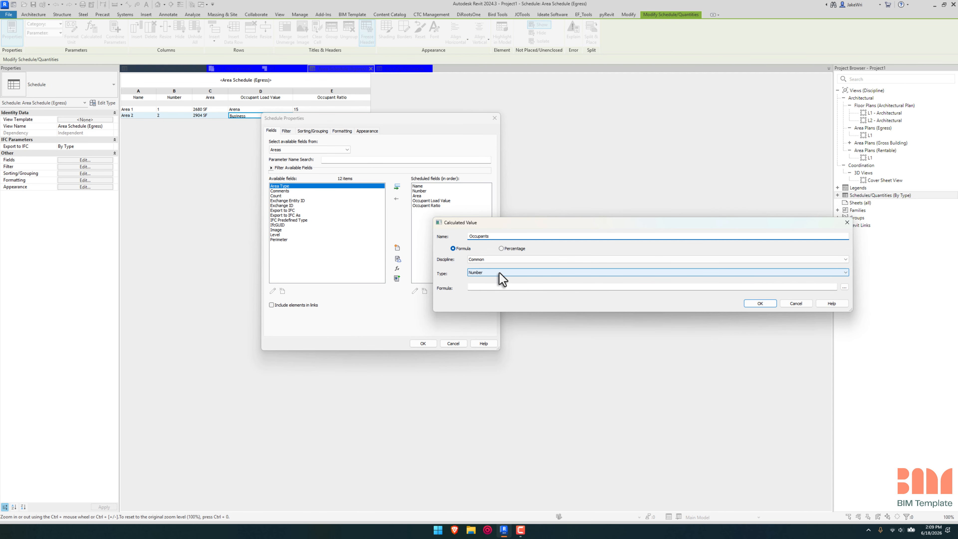
{"action": "left_click_drag", "start_coordinate": [849, 293], "coordinate": [699, 313]}
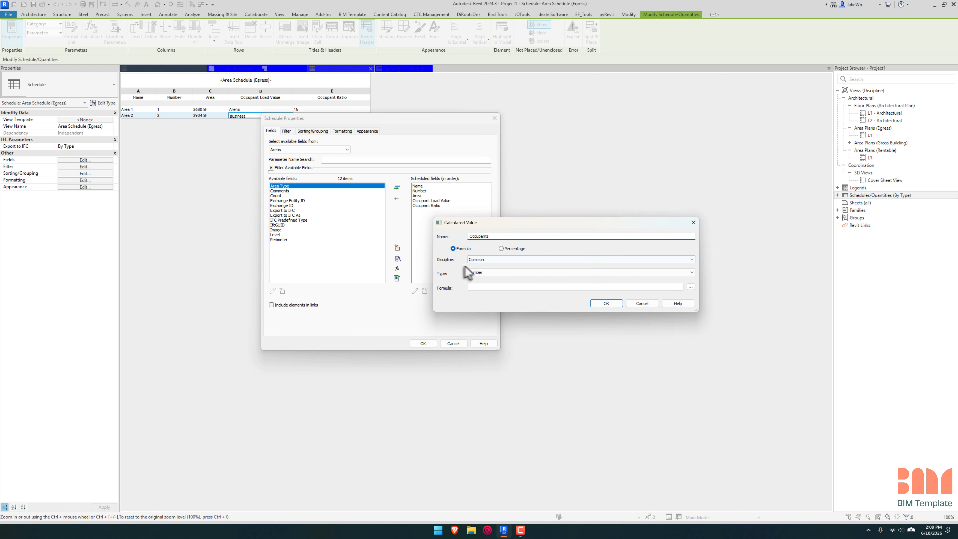
Step: Give the Occupants calculated value the formula (Area/1SF)/Occupant Ratio and add it to the scheduled fields
{"action": "left_click", "coordinate": [496, 288]}
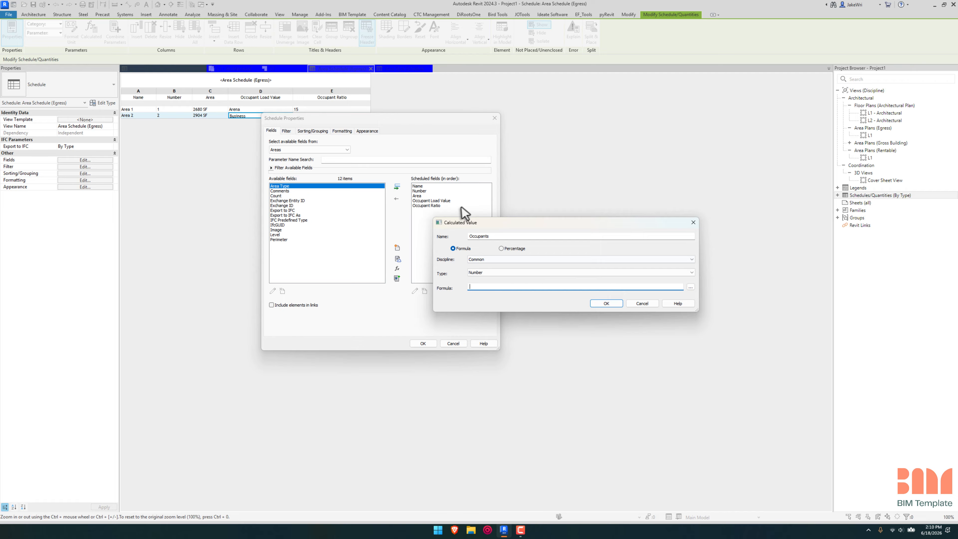
{"action": "left_click", "coordinate": [692, 288]}
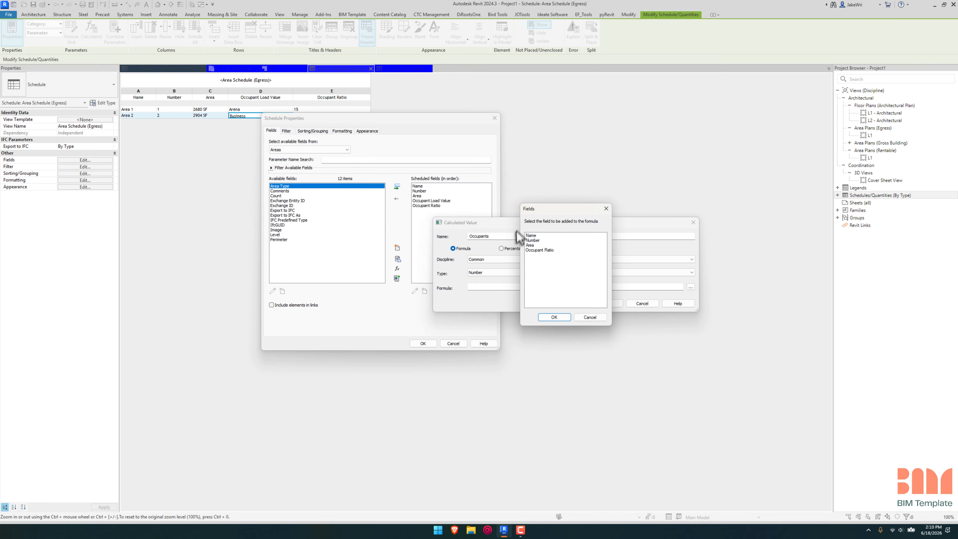
{"action": "left_click", "coordinate": [546, 245]}
{"action": "left_click", "coordinate": [554, 317]}
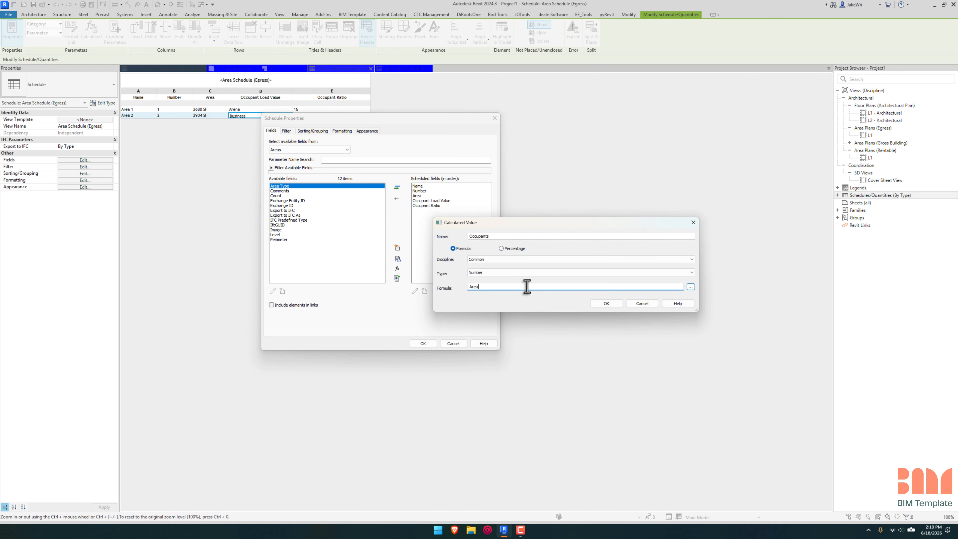
{"action": "left_click", "coordinate": [691, 287]}
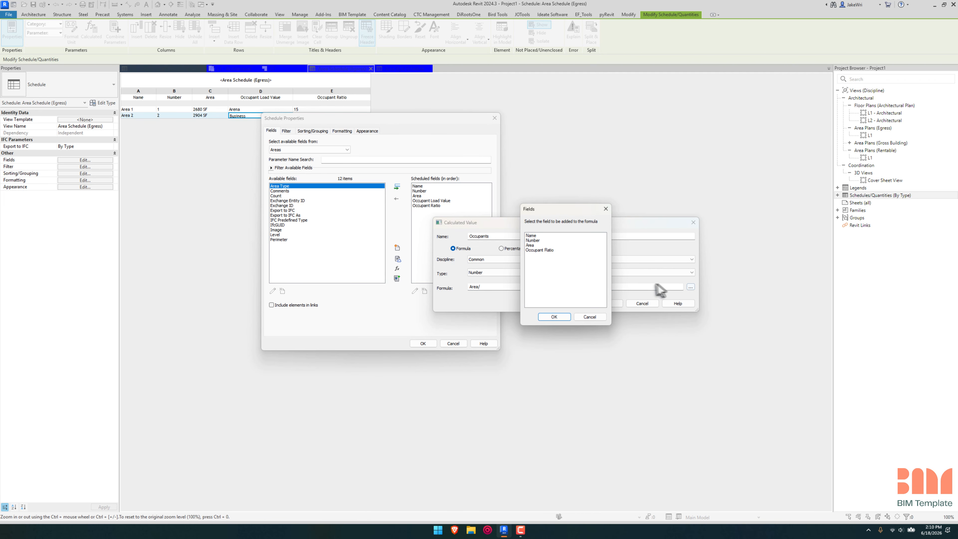
{"action": "left_click", "coordinate": [539, 250]}
{"action": "left_click", "coordinate": [558, 318]}
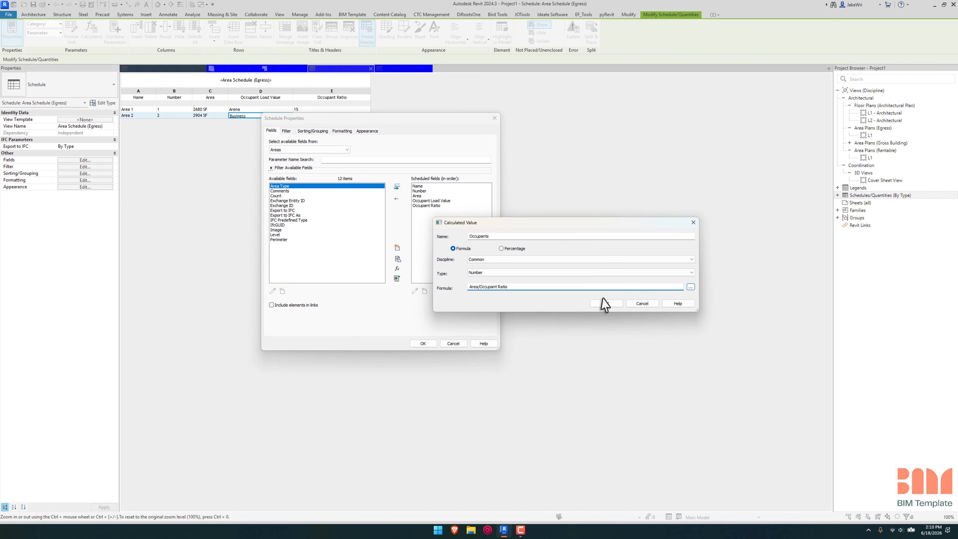
{"action": "left_click", "coordinate": [608, 305]}
{"action": "left_click", "coordinate": [526, 264]}
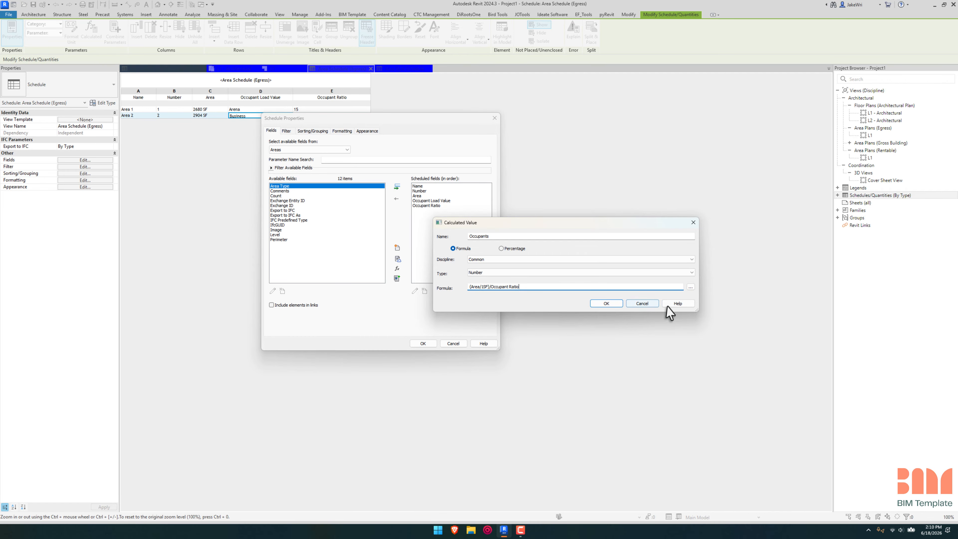
{"action": "left_click", "coordinate": [621, 304]}
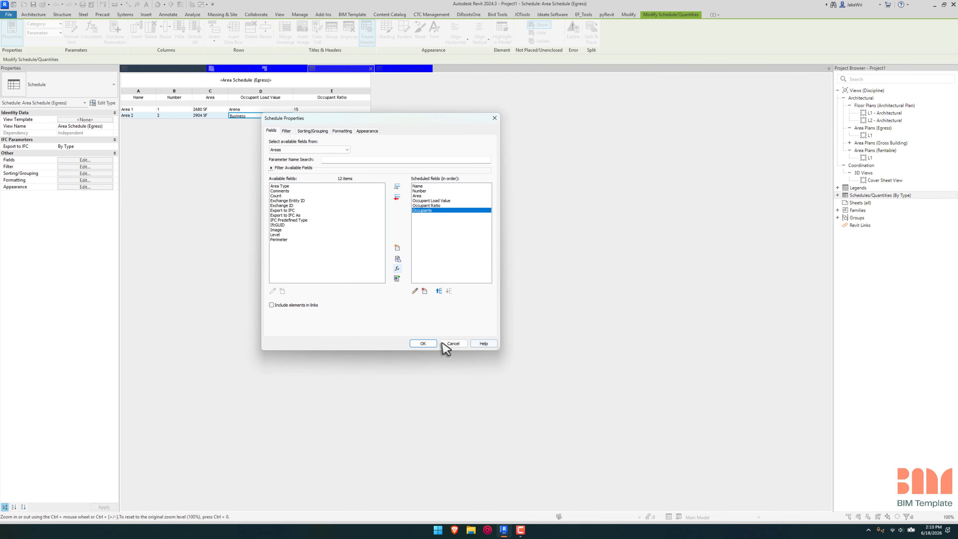
Step: Rename the Occupants calculated field to Occupant Load and apply the field changes to the egress area schedule
{"action": "left_click_drag", "start_coordinate": [439, 117], "coordinate": [529, 144]}
{"action": "left_click", "coordinate": [506, 318]}
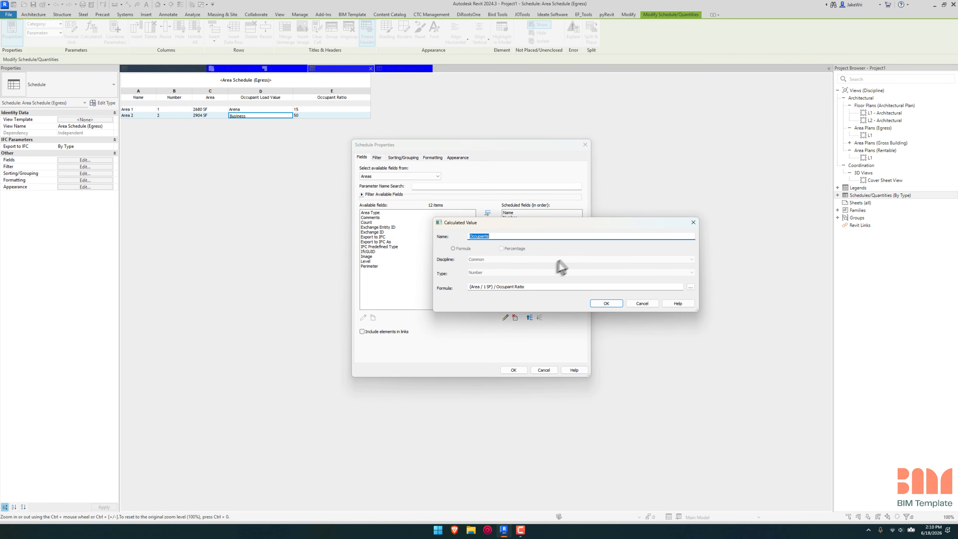
{"action": "left_click", "coordinate": [513, 236]}
{"action": "key", "text": "Return"}
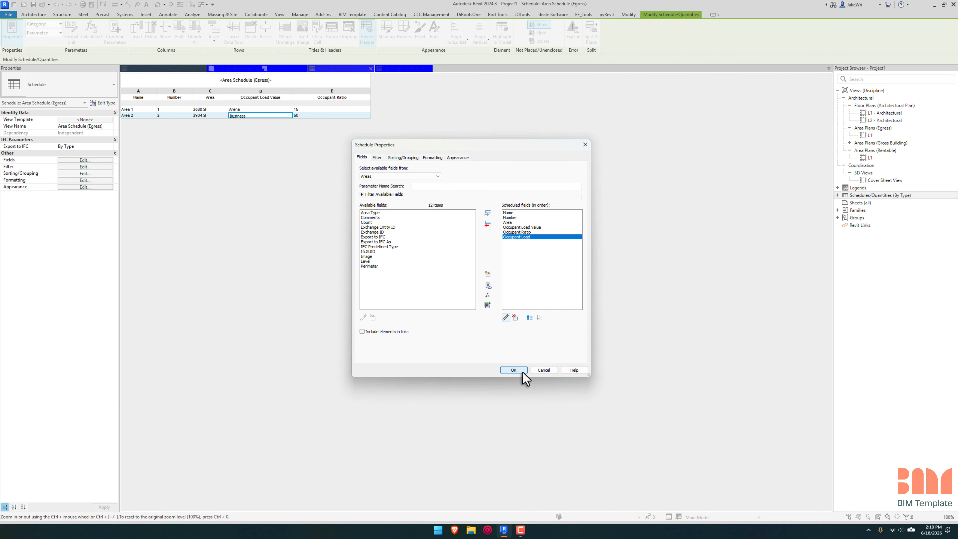
{"action": "left_click", "coordinate": [513, 368]}
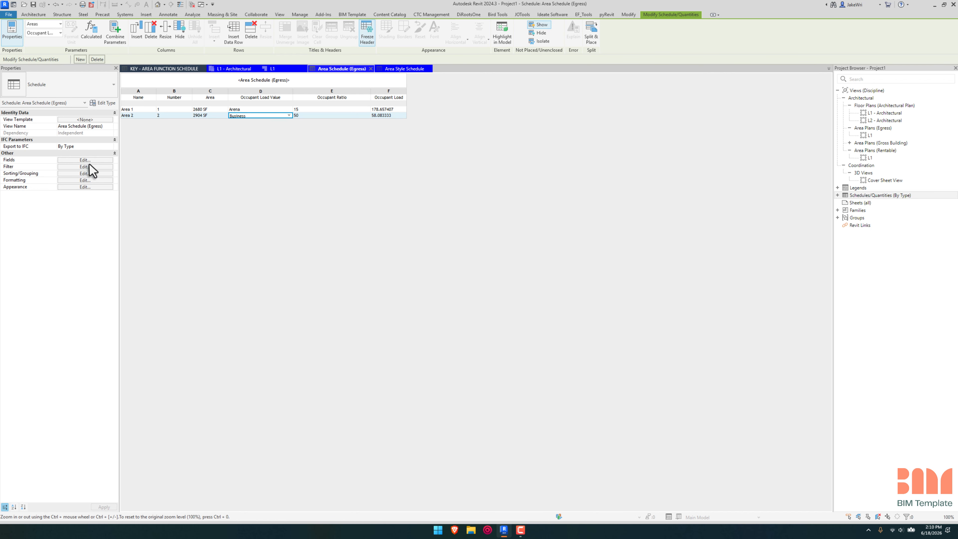
Step: Change the Occupant Load formula to Rounddown((Area / 1 SF) / Occupant Ratio), apply it, and widen the Occupant Load column in the schedule
{"action": "left_click", "coordinate": [101, 160]}
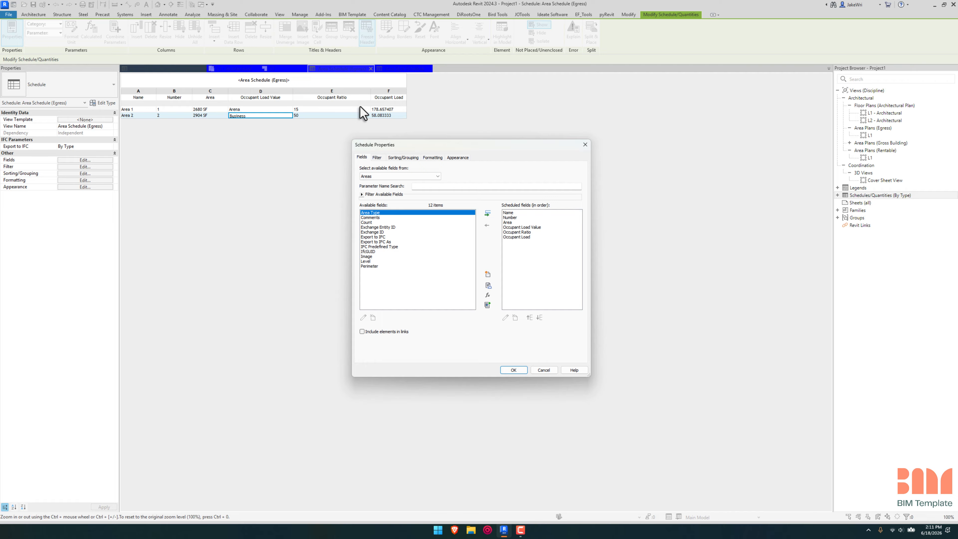
{"action": "left_click", "coordinate": [528, 237]}
{"action": "left_click", "coordinate": [506, 318]}
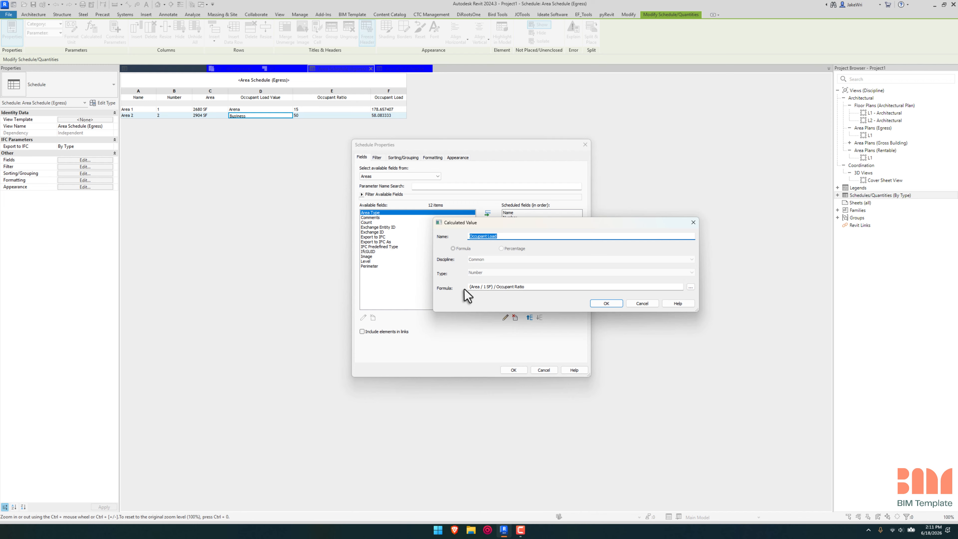
{"action": "left_click", "coordinate": [470, 287]}
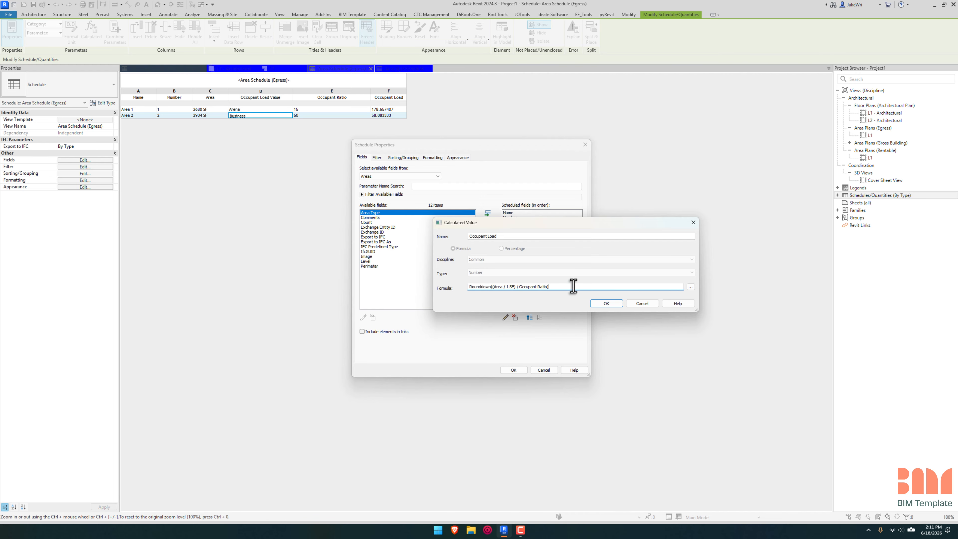
{"action": "left_click", "coordinate": [607, 304]}
{"action": "left_click", "coordinate": [513, 370]}
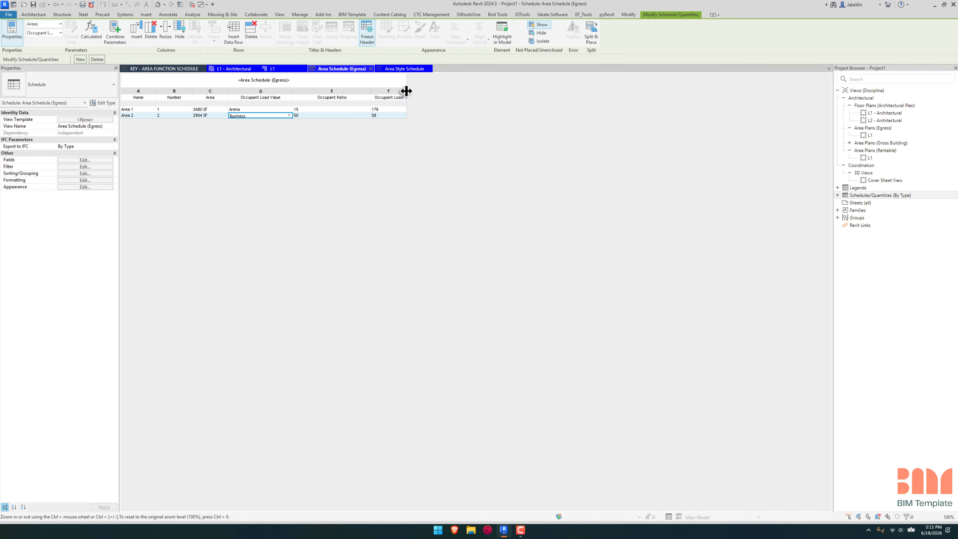
{"action": "left_click_drag", "start_coordinate": [406, 91], "coordinate": [422, 90]}
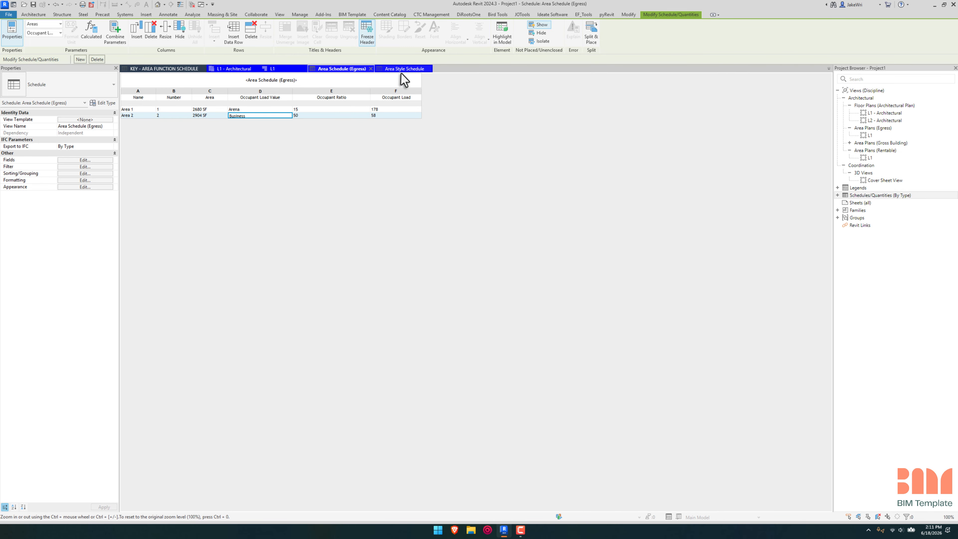
Step: In the L1 Egress area plan, move the wall between Area 1 and Area 2 downward, enlarging Area 1 to about 4876 SF
{"action": "left_click", "coordinate": [294, 70]}
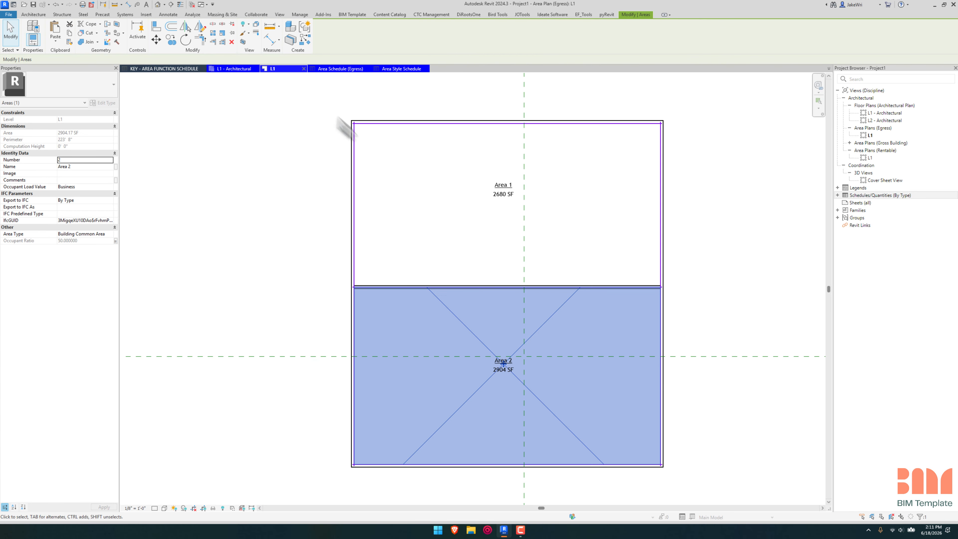
{"action": "left_click", "coordinate": [620, 286]}
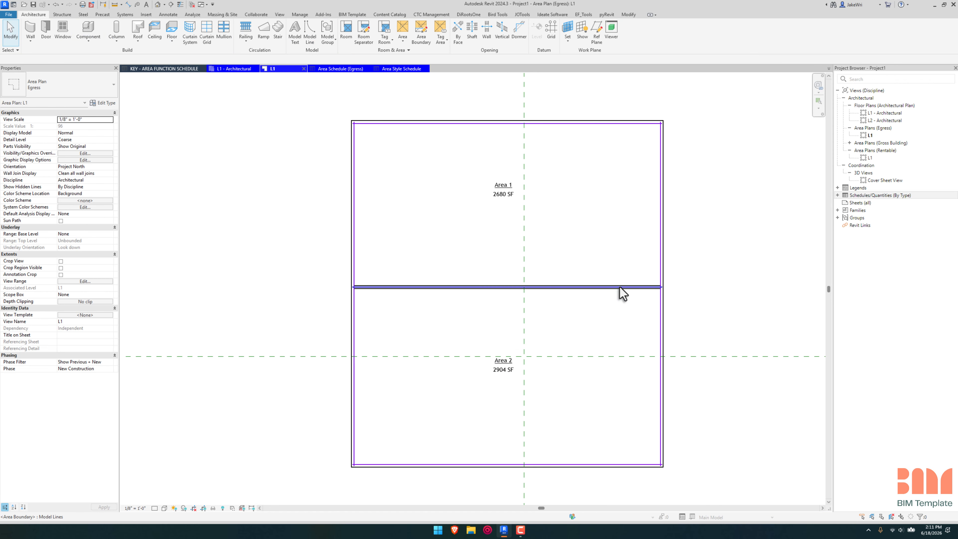
{"action": "left_click_drag", "start_coordinate": [621, 286], "coordinate": [622, 331]}
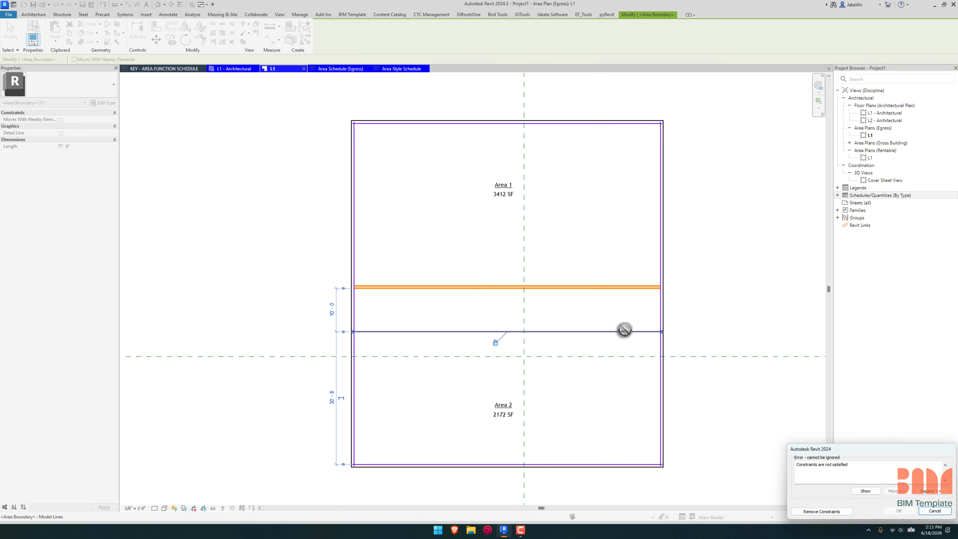
{"action": "left_click", "coordinate": [935, 511]}
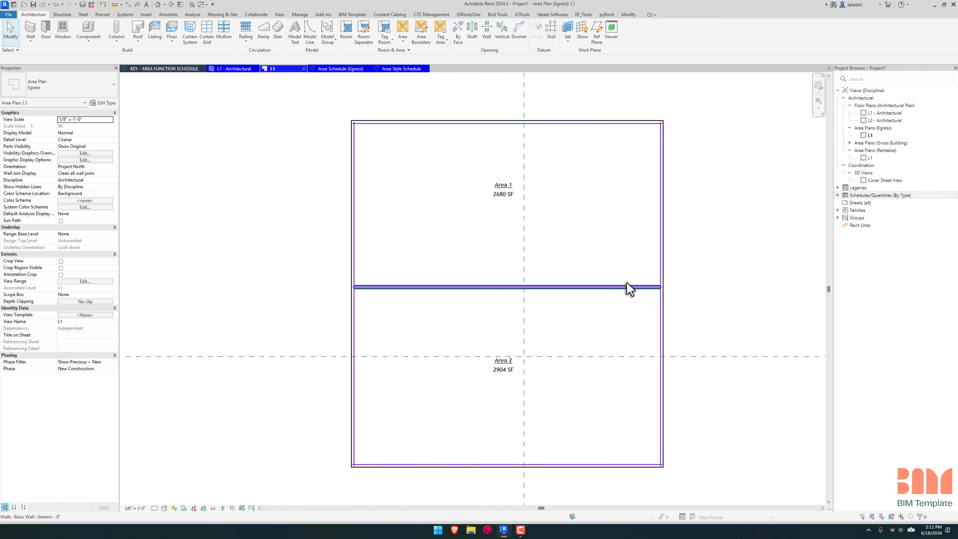
{"action": "left_click", "coordinate": [628, 287]}
{"action": "left_click_drag", "start_coordinate": [627, 286], "coordinate": [634, 420]}
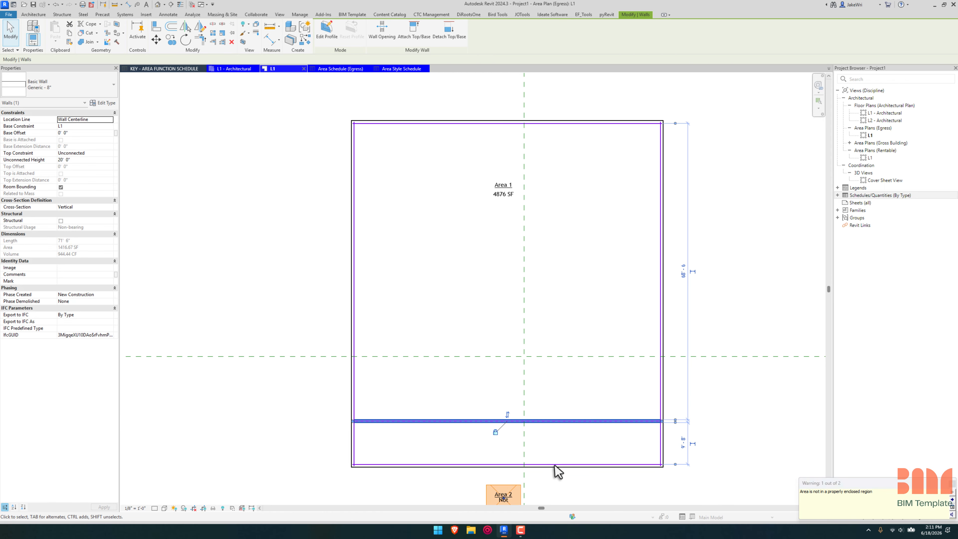
Step: Move Area 2 together with its tag into the narrow enclosed region below the relocated wall
{"action": "left_click", "coordinate": [723, 461]}
{"action": "middle_click_drag", "start_coordinate": [733, 461], "coordinate": [734, 352]}
{"action": "left_click", "coordinate": [499, 397]}
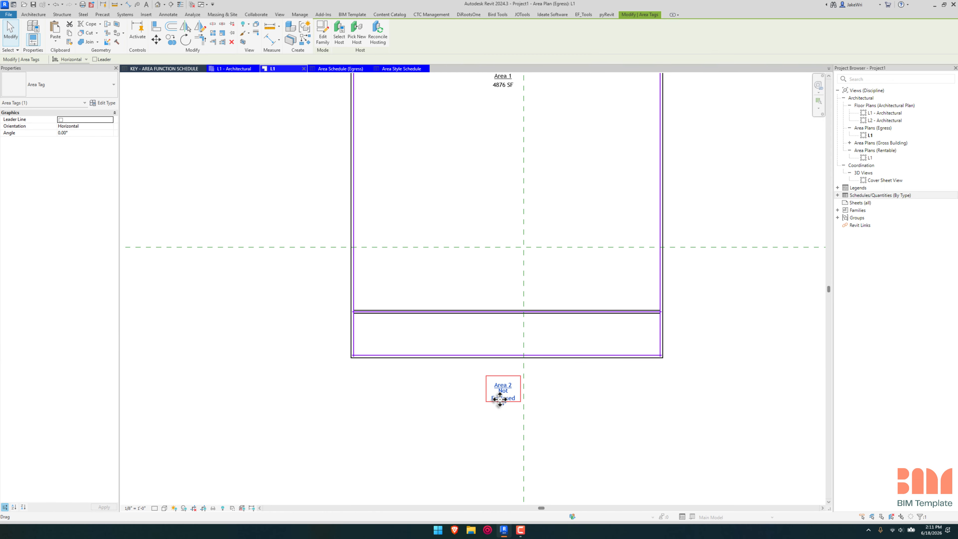
{"action": "left_click", "coordinate": [507, 411]}
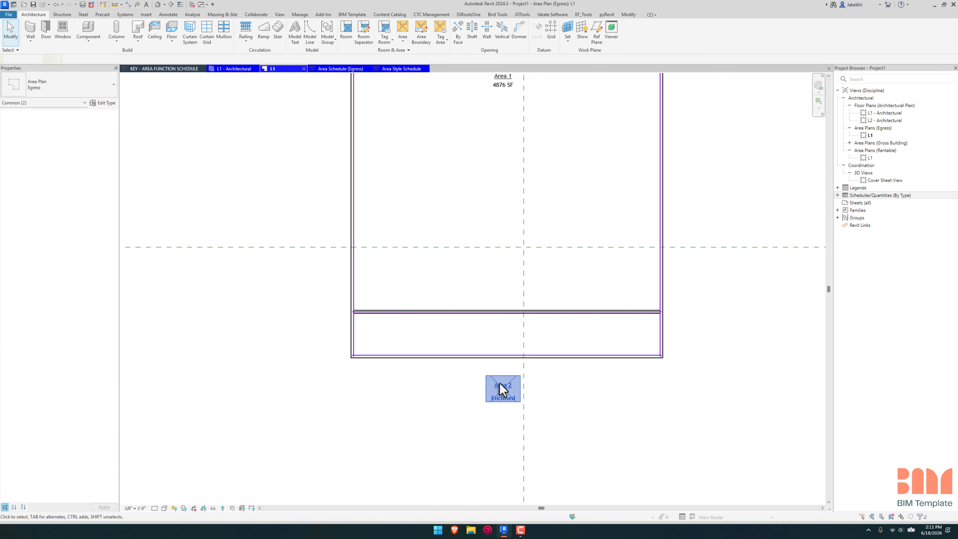
{"action": "left_click_drag", "start_coordinate": [502, 387], "coordinate": [501, 334]}
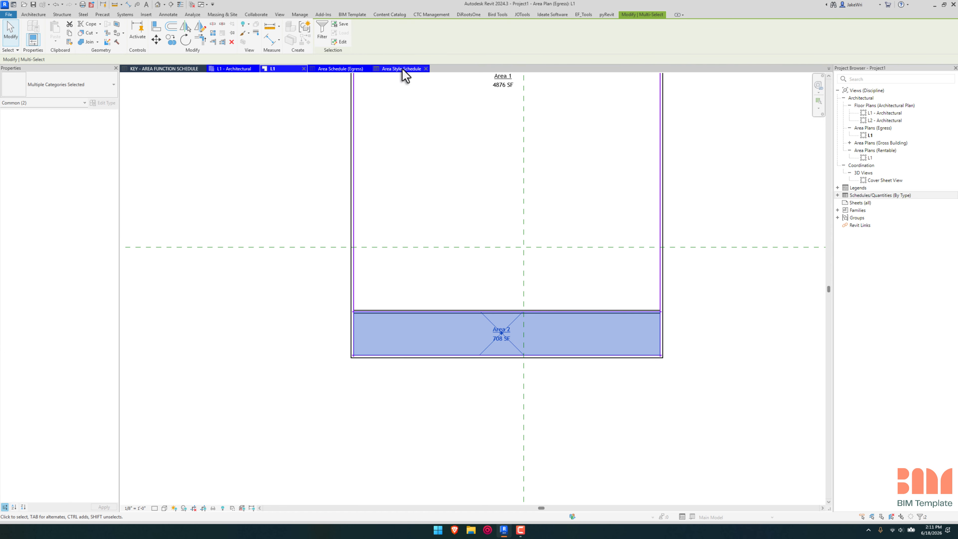
Step: Set the Business occupant ratio to 10 in the Area Style Schedule and check the recalculated loads in the egress area schedule
{"action": "left_click", "coordinate": [340, 69]}
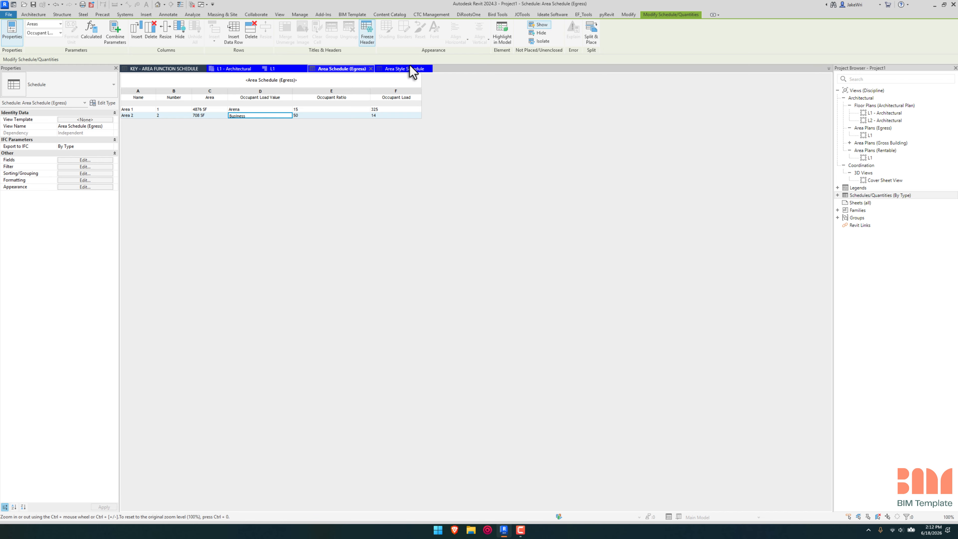
{"action": "left_click", "coordinate": [413, 72]}
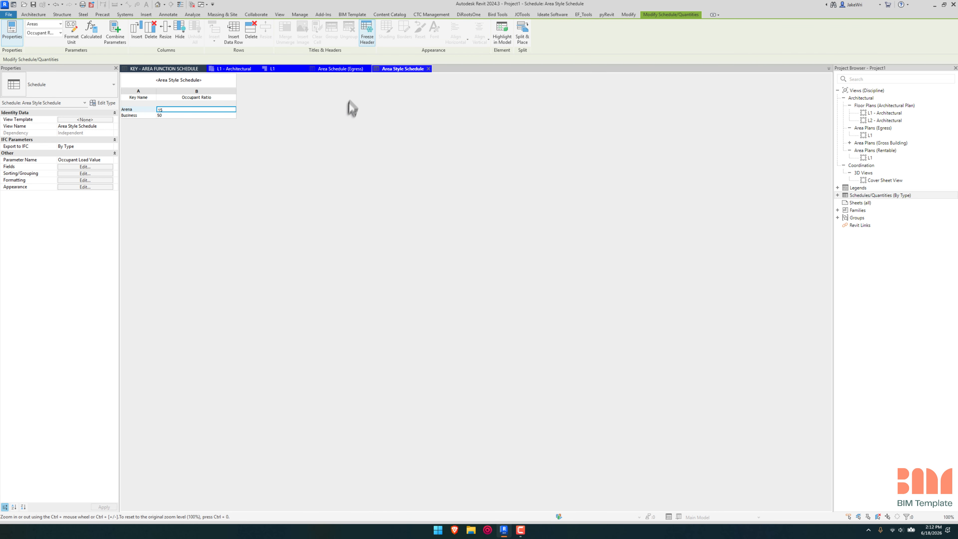
{"action": "left_click", "coordinate": [193, 116]}
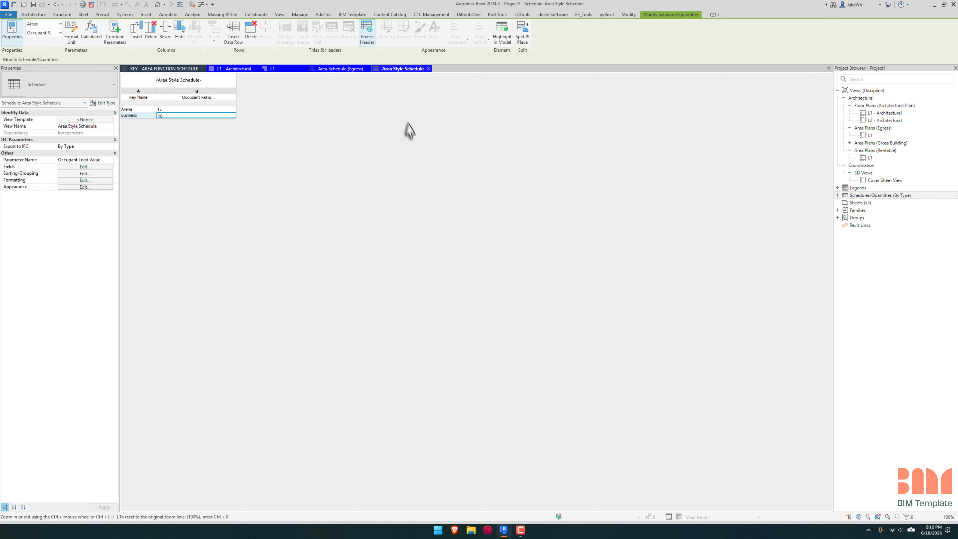
{"action": "left_click", "coordinate": [342, 68]}
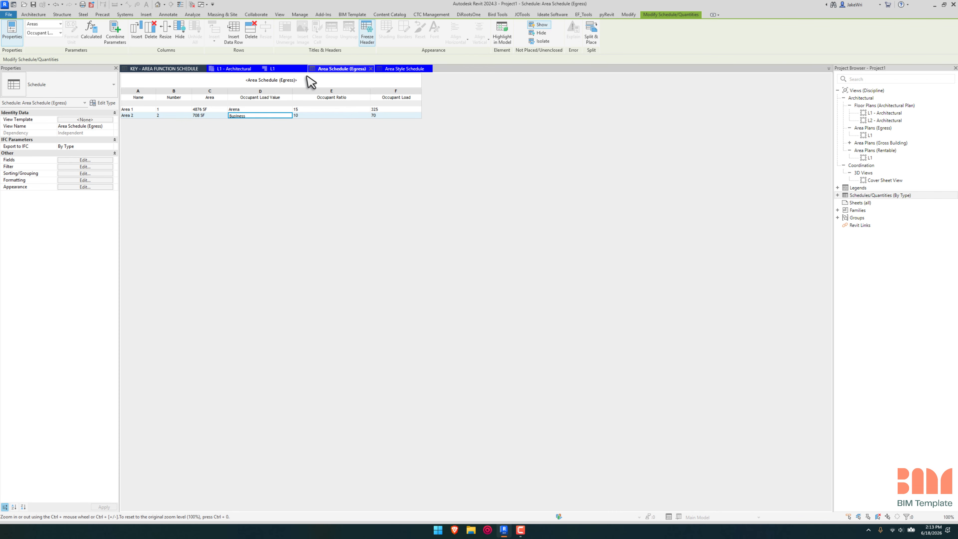
Step: Review the L1 Egress area plan, then open the L1 Rentable area plan and compare its layout
{"action": "left_click", "coordinate": [294, 69]}
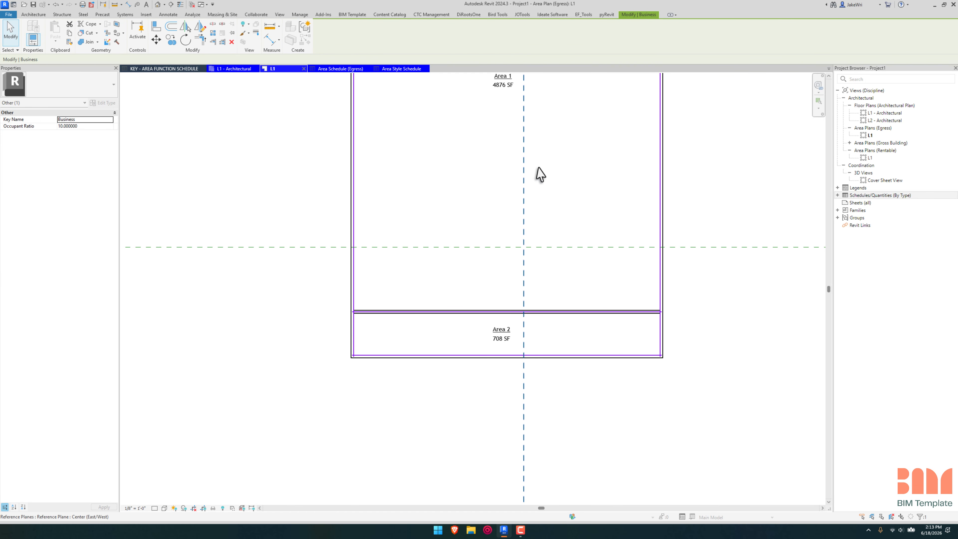
{"action": "middle_click_drag", "start_coordinate": [537, 175], "coordinate": [546, 208]}
{"action": "left_click", "coordinate": [505, 120]}
{"action": "middle_click_drag", "start_coordinate": [577, 143], "coordinate": [513, 154]}
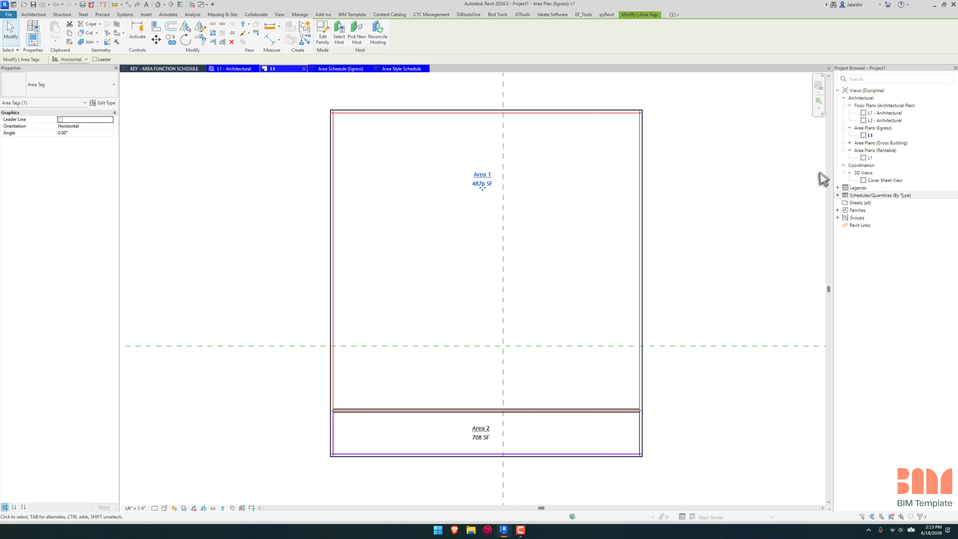
{"action": "double_click", "coordinate": [870, 157]}
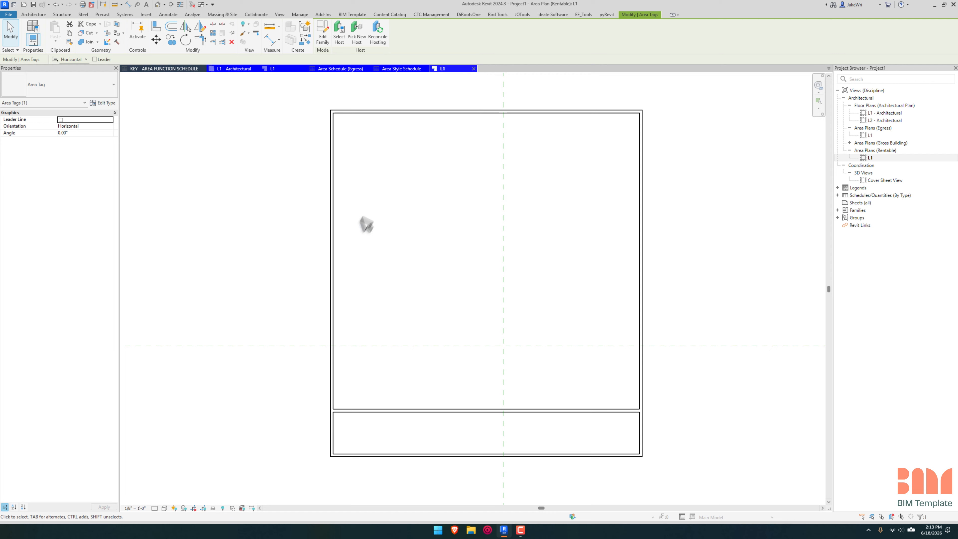
{"action": "left_click", "coordinate": [575, 321]}
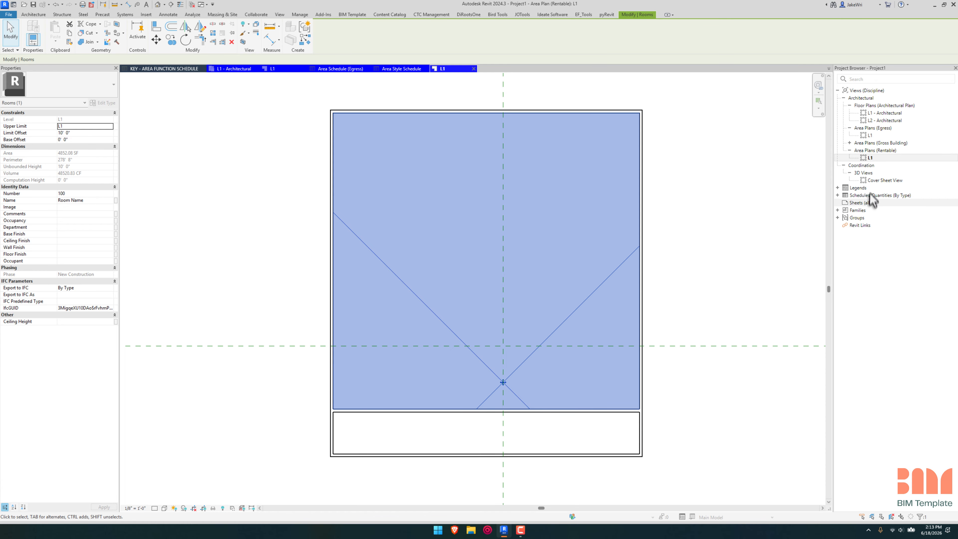
{"action": "left_click", "coordinate": [860, 153]}
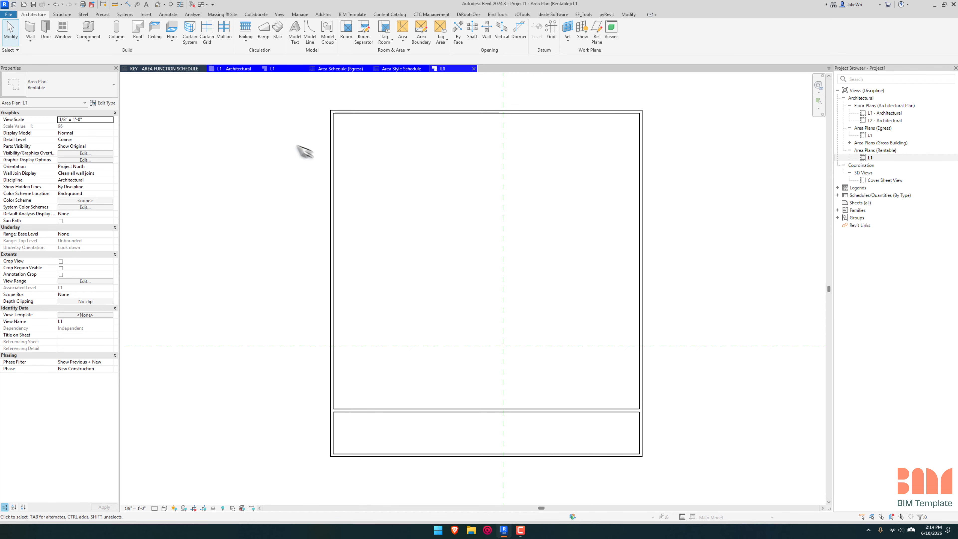
Step: In the template project's KEY - AREA OCCUPANCY CLASSIFICATION schedule, rename the A-1 key to IBC A-1
{"action": "left_click", "coordinate": [173, 69]}
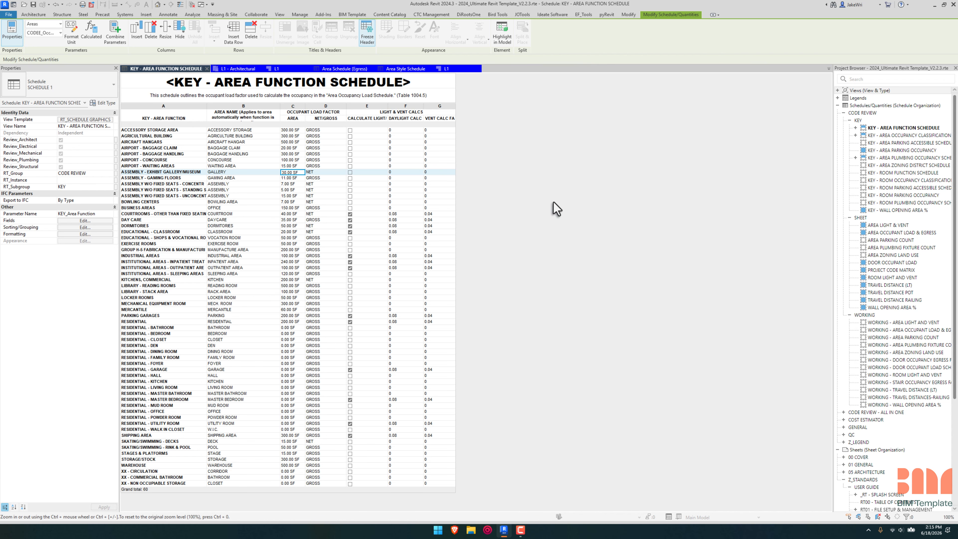
{"action": "double_click", "coordinate": [931, 135]}
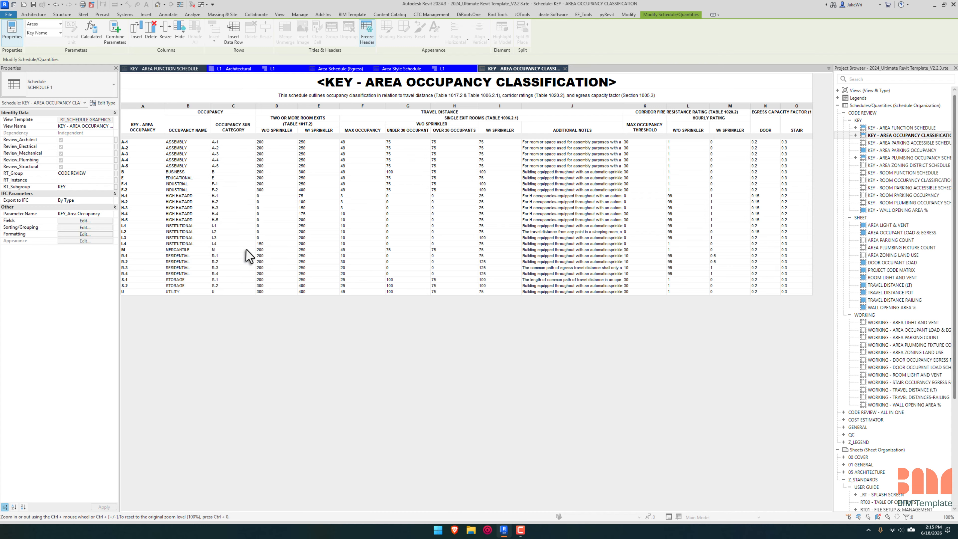
{"action": "left_click", "coordinate": [150, 142]}
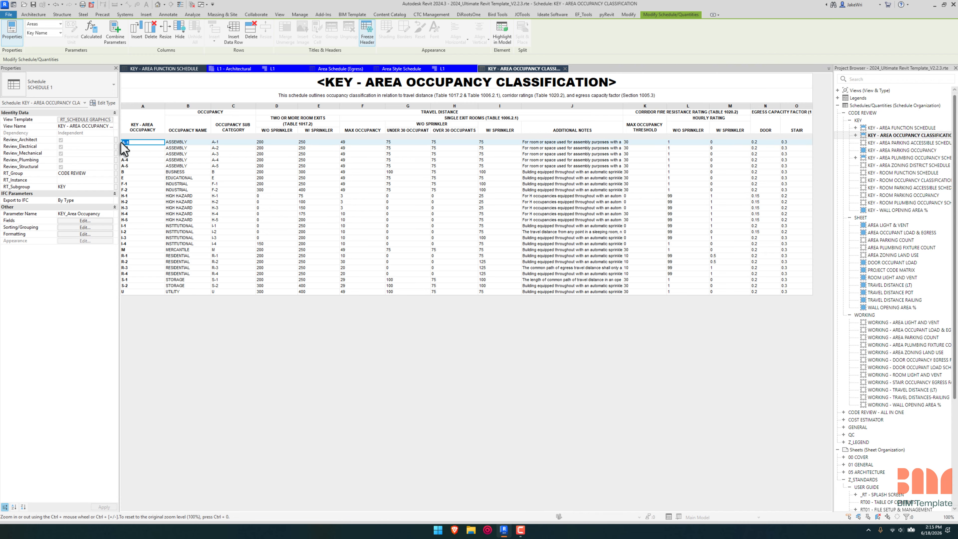
{"action": "type", "text": "IBC A-1"}
{"action": "left_click", "coordinate": [148, 149]}
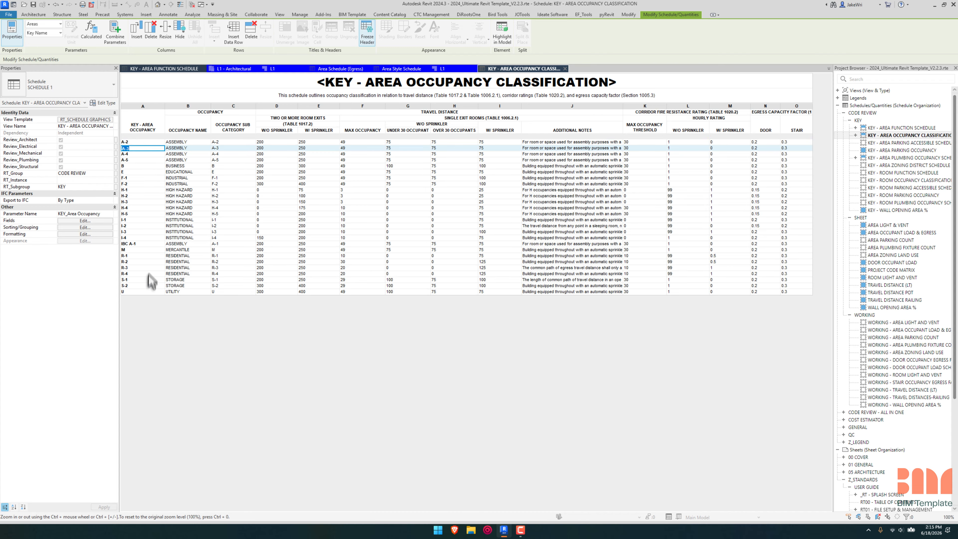
Step: Insert a new data row in the area occupancy key schedule and name its key CBC A-1
{"action": "left_click", "coordinate": [145, 245]}
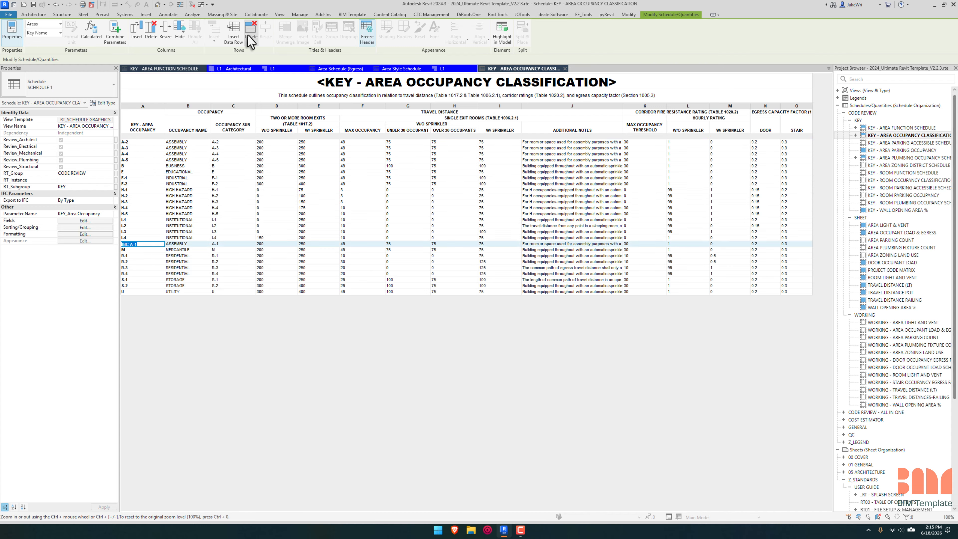
{"action": "left_click", "coordinate": [233, 32]}
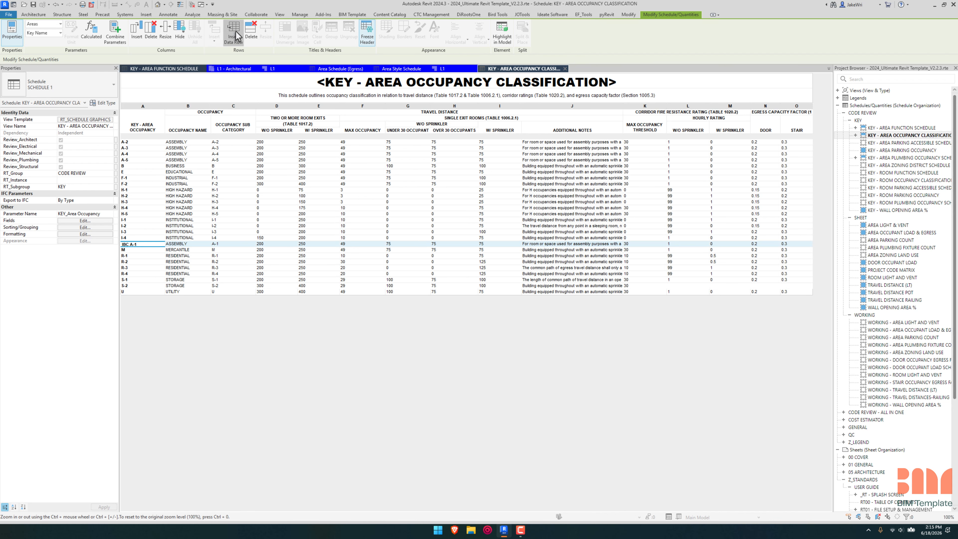
{"action": "left_click", "coordinate": [138, 143]}
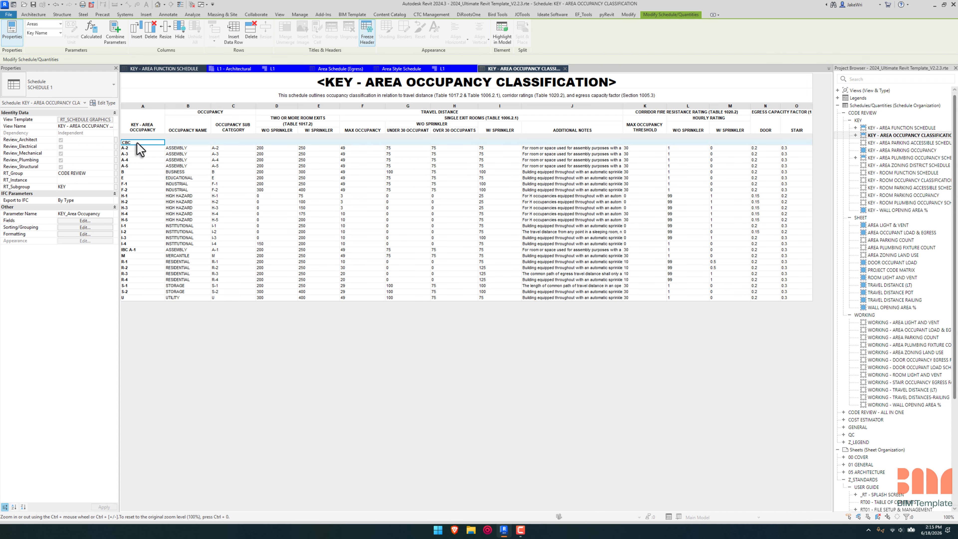
{"action": "type", "text": "CBC A-1"}
{"action": "key", "text": "Return"}
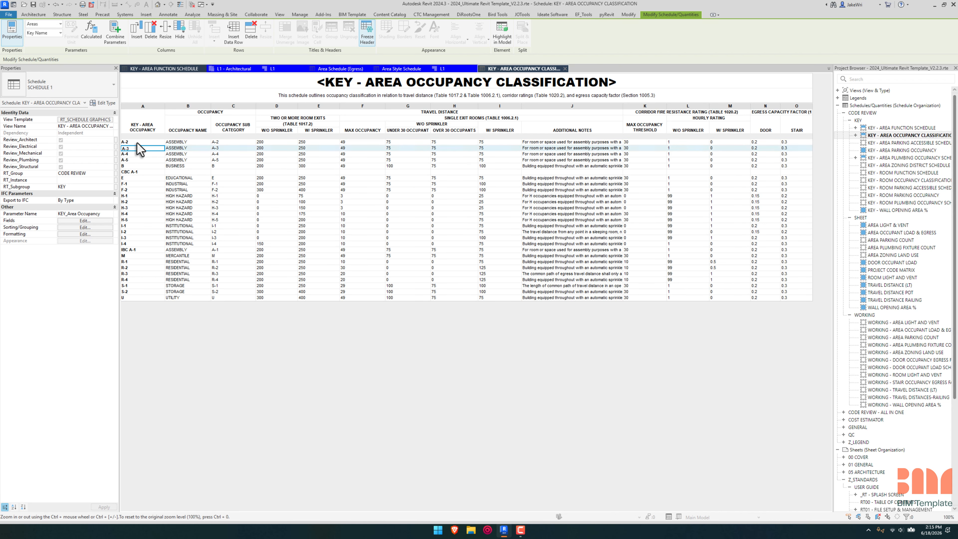
{"action": "left_click", "coordinate": [181, 173]}
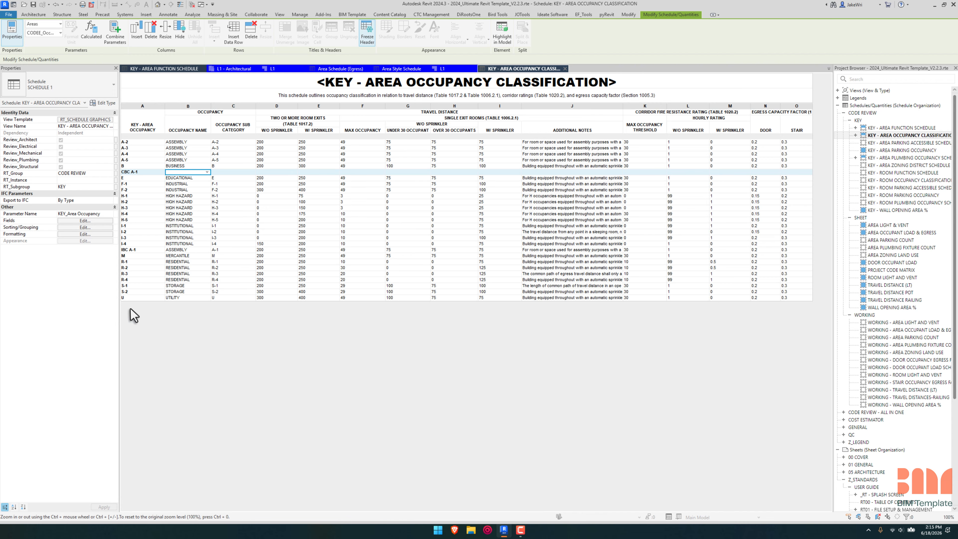
Step: Delete the key rows from IBC A-1 through S-2 and undo the deletion
{"action": "left_click", "coordinate": [149, 250]}
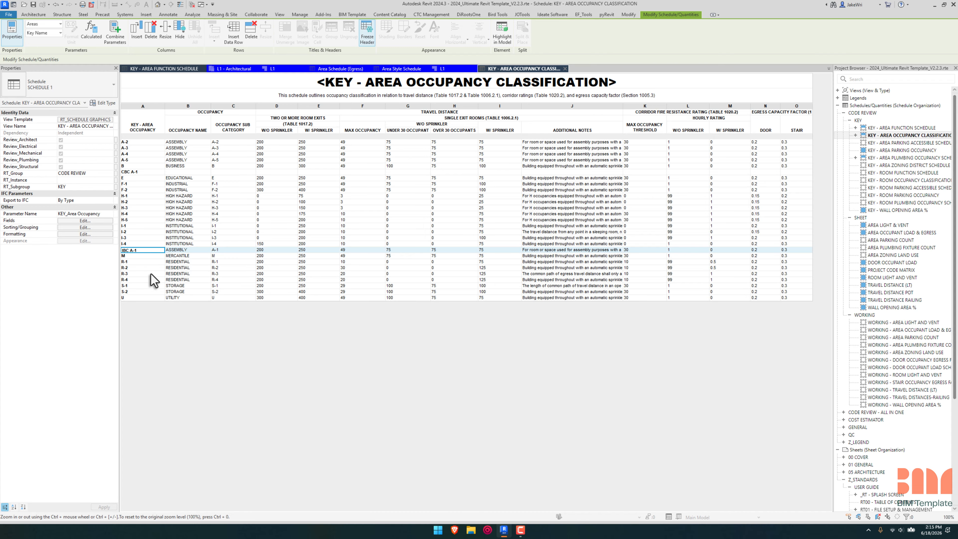
{"action": "left_click", "coordinate": [148, 291], "text": "shift"}
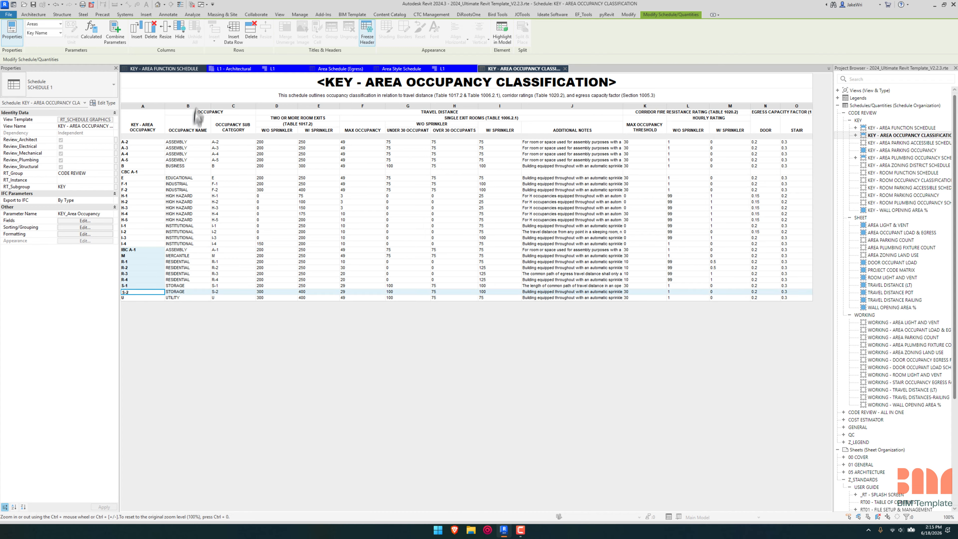
{"action": "left_click", "coordinate": [251, 31]}
{"action": "left_click", "coordinate": [494, 264]}
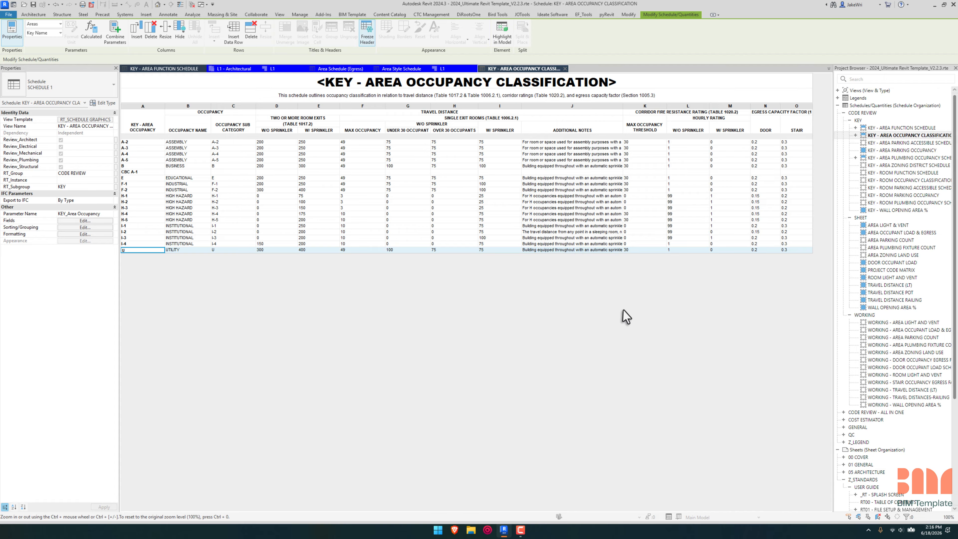
{"action": "key", "text": "ctrl+z"}
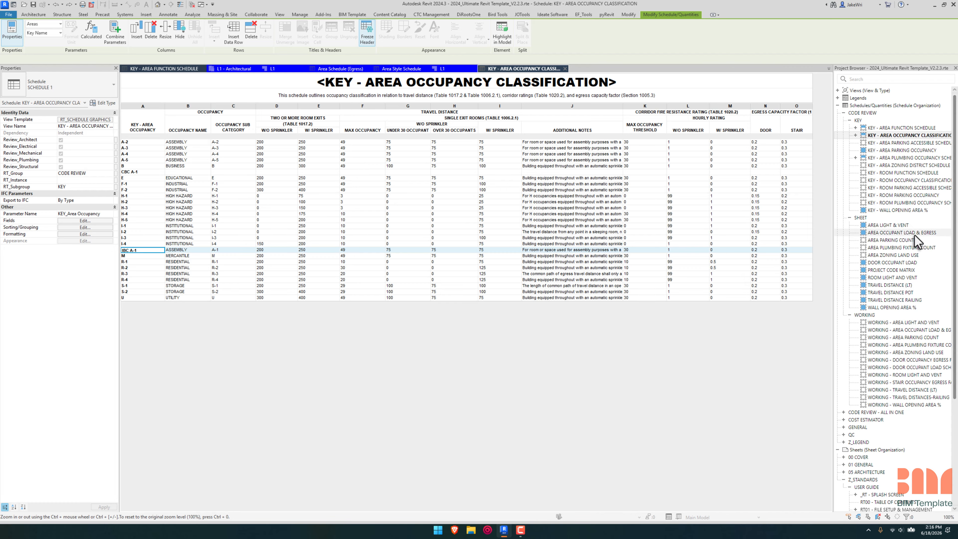
Step: Review the AREA OCCUPANT LOAD & EGRESS, WALL OPENING AREA % and KEY - WALL OPENING AREA % schedules
{"action": "double_click", "coordinate": [916, 234]}
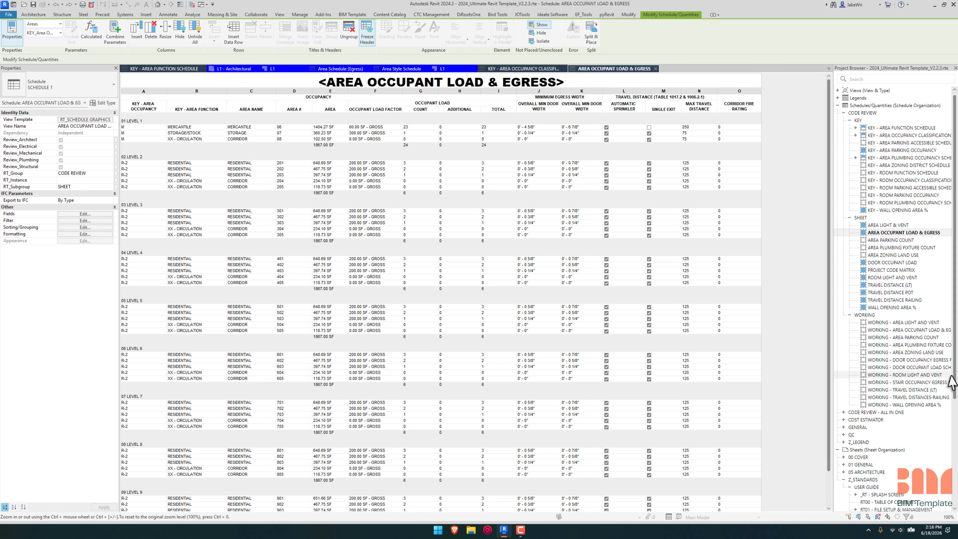
{"action": "double_click", "coordinate": [913, 309]}
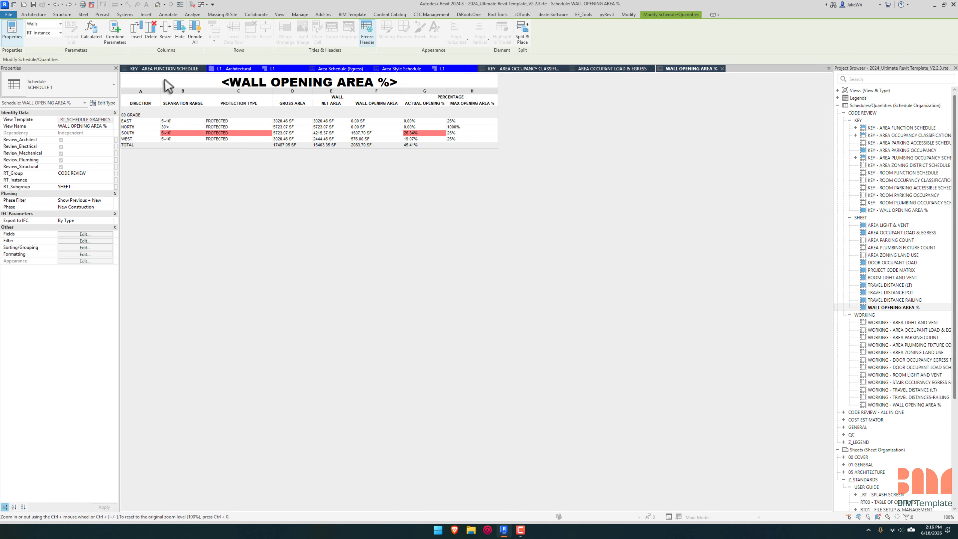
{"action": "double_click", "coordinate": [913, 211]}
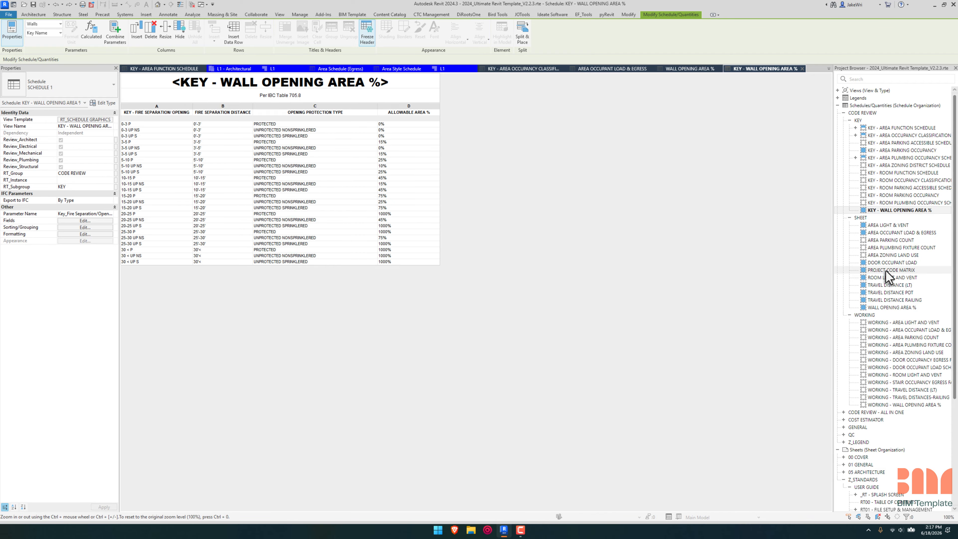
Step: Open sheet RT14 - CODE REVIEW - DOCUMENTATION and examine its example working occupant load and egress schedule and the area plan example
{"action": "scroll", "coordinate": [907, 267], "scroll_direction": "down", "scroll_amount": 6}
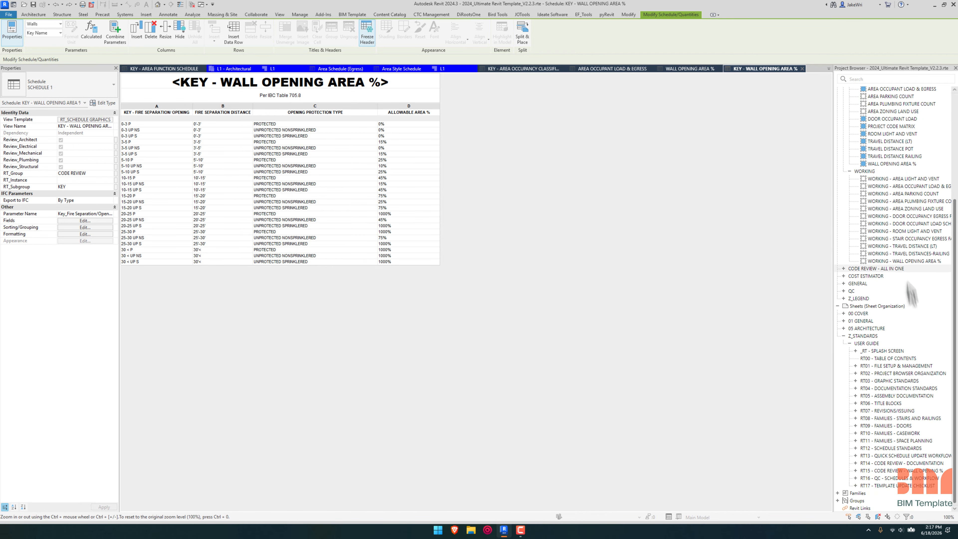
{"action": "double_click", "coordinate": [928, 466]}
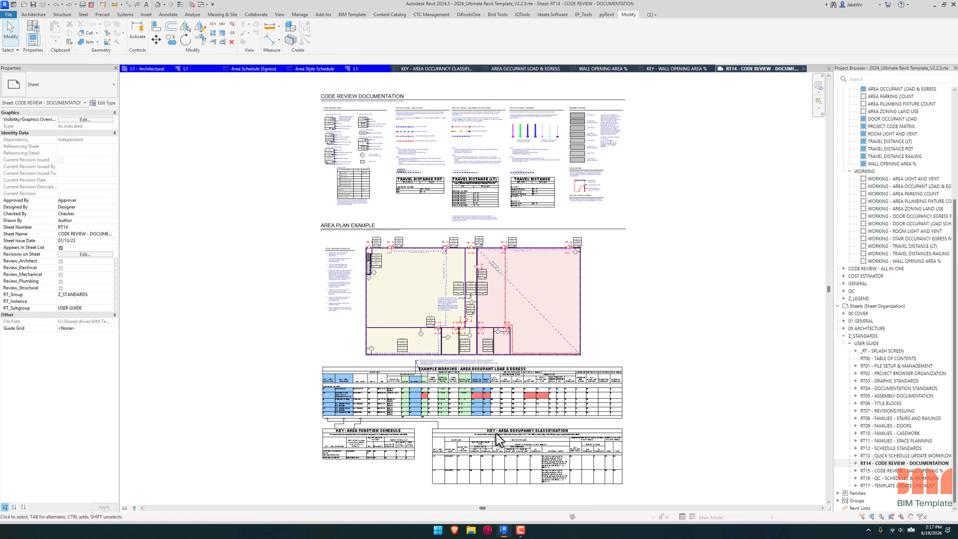
{"action": "scroll", "coordinate": [499, 439], "scroll_direction": "up", "scroll_amount": 5}
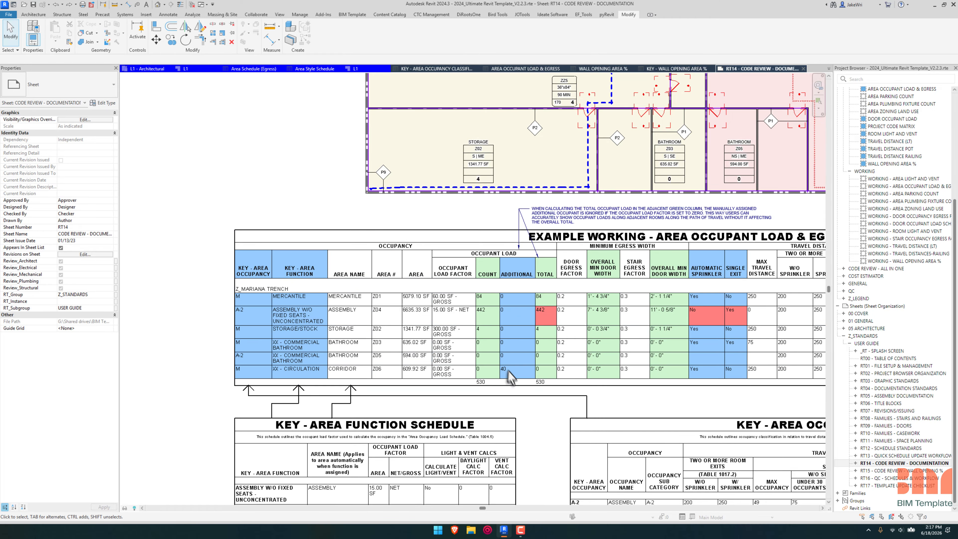
{"action": "middle_click_drag", "start_coordinate": [648, 408], "coordinate": [466, 403]}
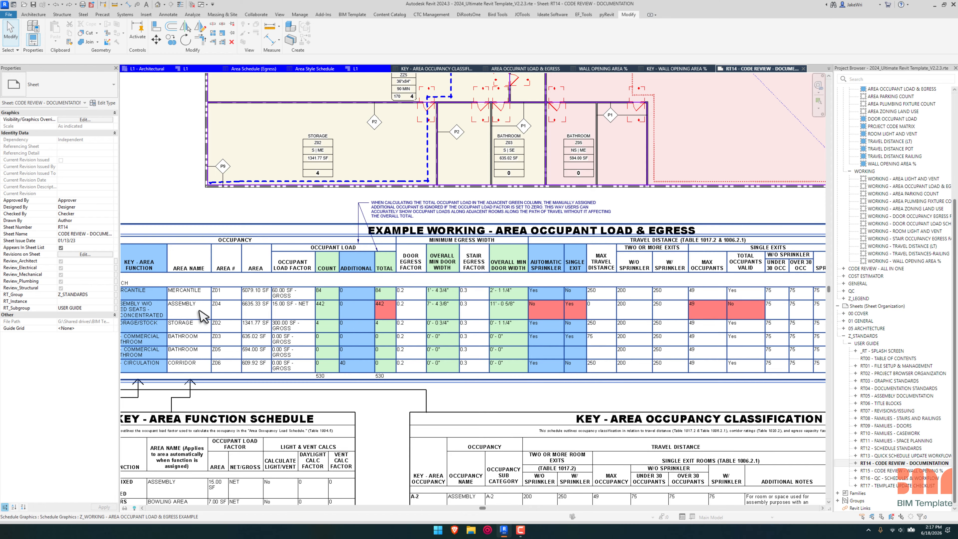
{"action": "mouse_move", "coordinate": [198, 321]}
{"action": "middle_mouse_down"}
{"action": "mouse_move", "coordinate": [263, 325]}
{"action": "mouse_move", "coordinate": [185, 325]}
{"action": "middle_mouse_up"}
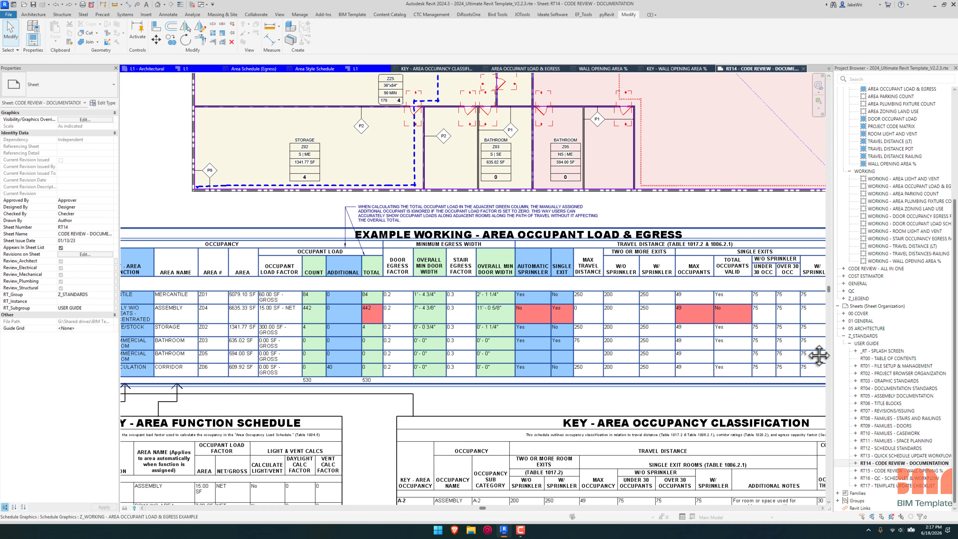
{"action": "middle_click_drag", "start_coordinate": [819, 358], "coordinate": [620, 349]}
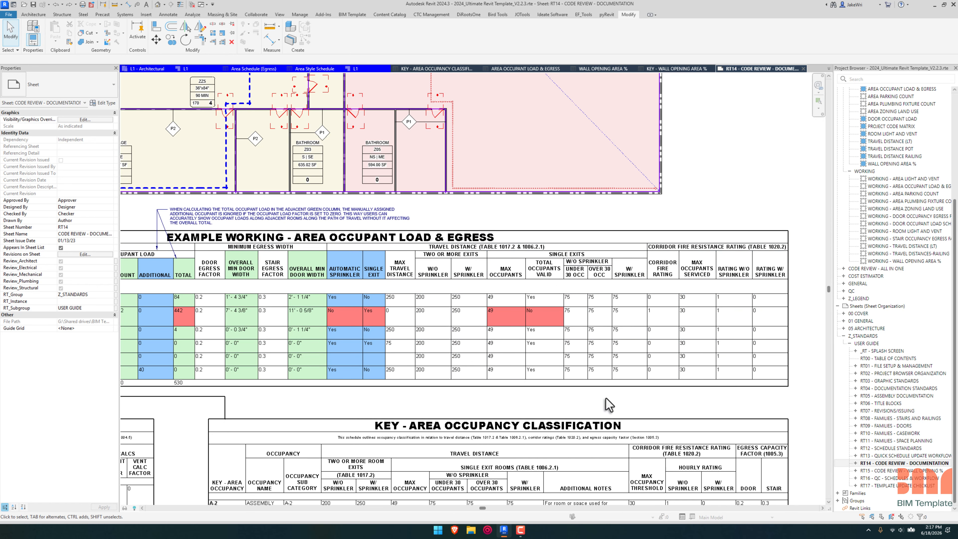
{"action": "scroll", "coordinate": [609, 405], "scroll_direction": "down", "scroll_amount": 3}
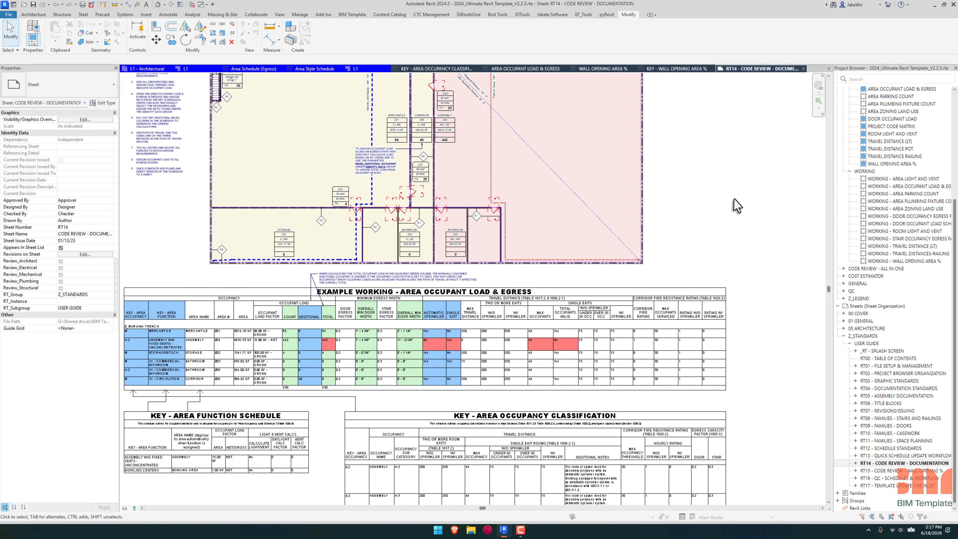
{"action": "scroll", "coordinate": [794, 335], "scroll_direction": "up", "scroll_amount": 3}
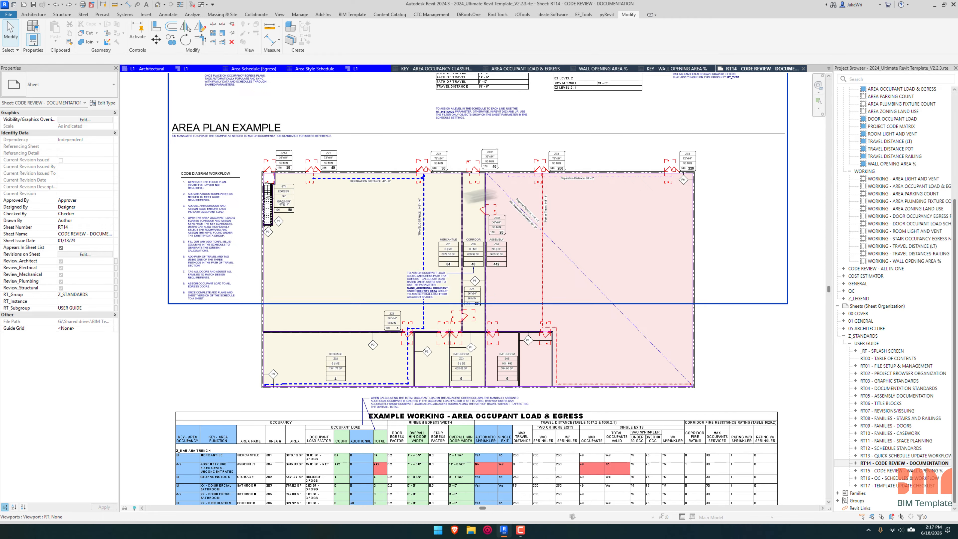